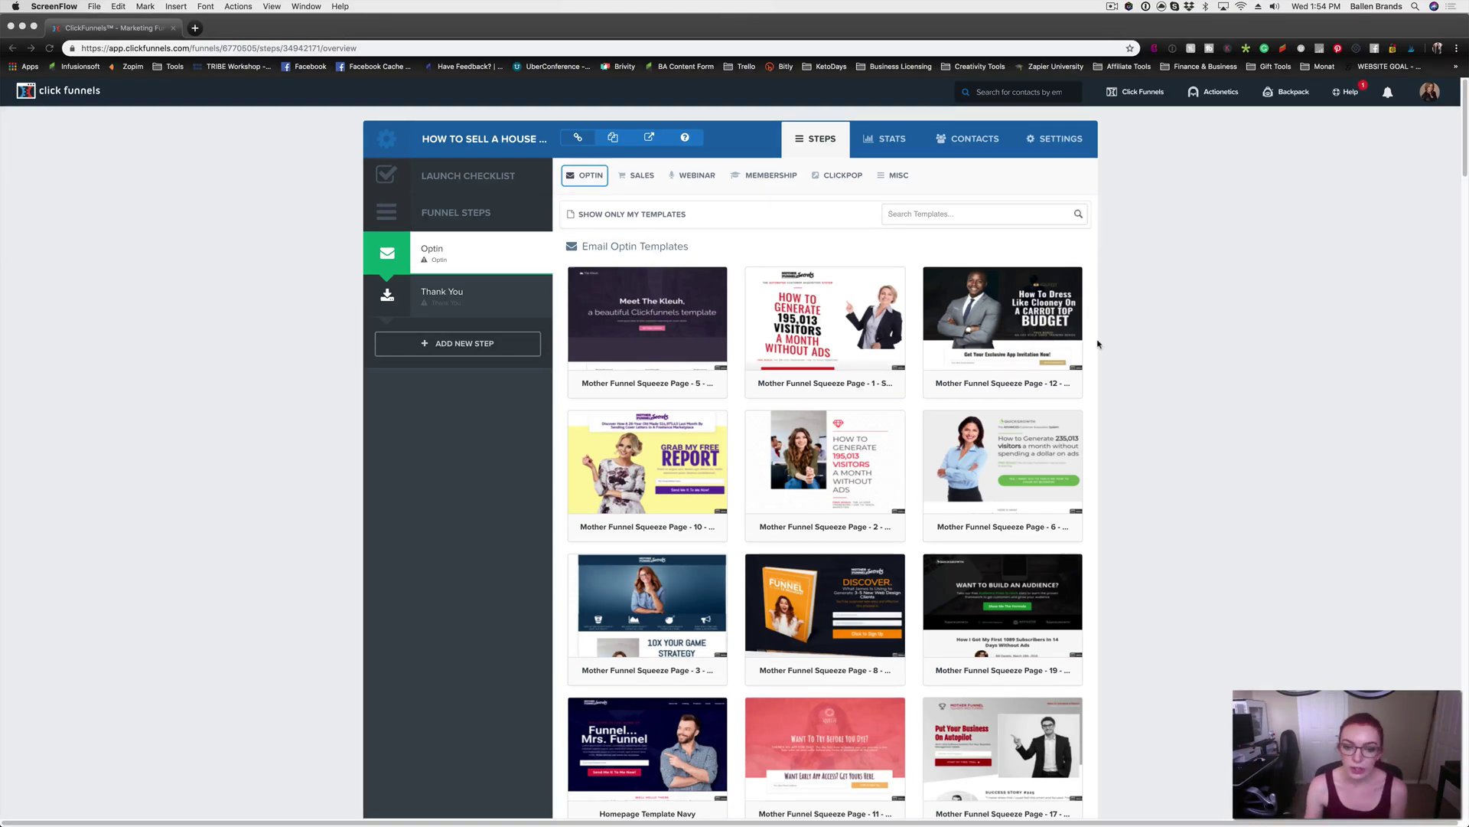
# Use the orange-book Mother Funnel Squeeze Page 8 template for the Optin step and open it in the editor
pyautogui.scroll(-1, 1098, 348)
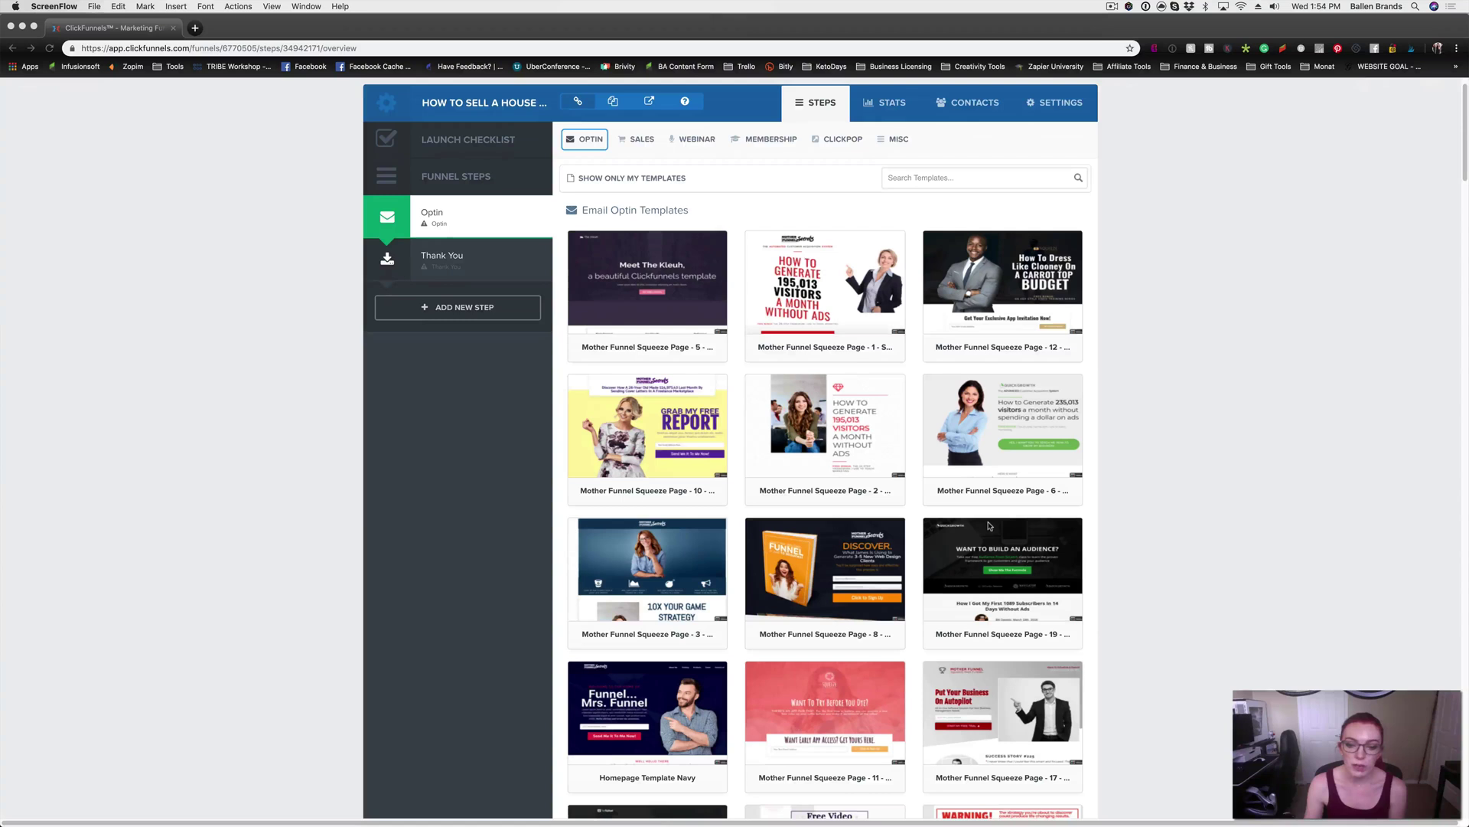
pyautogui.scroll(-1, 988, 526)
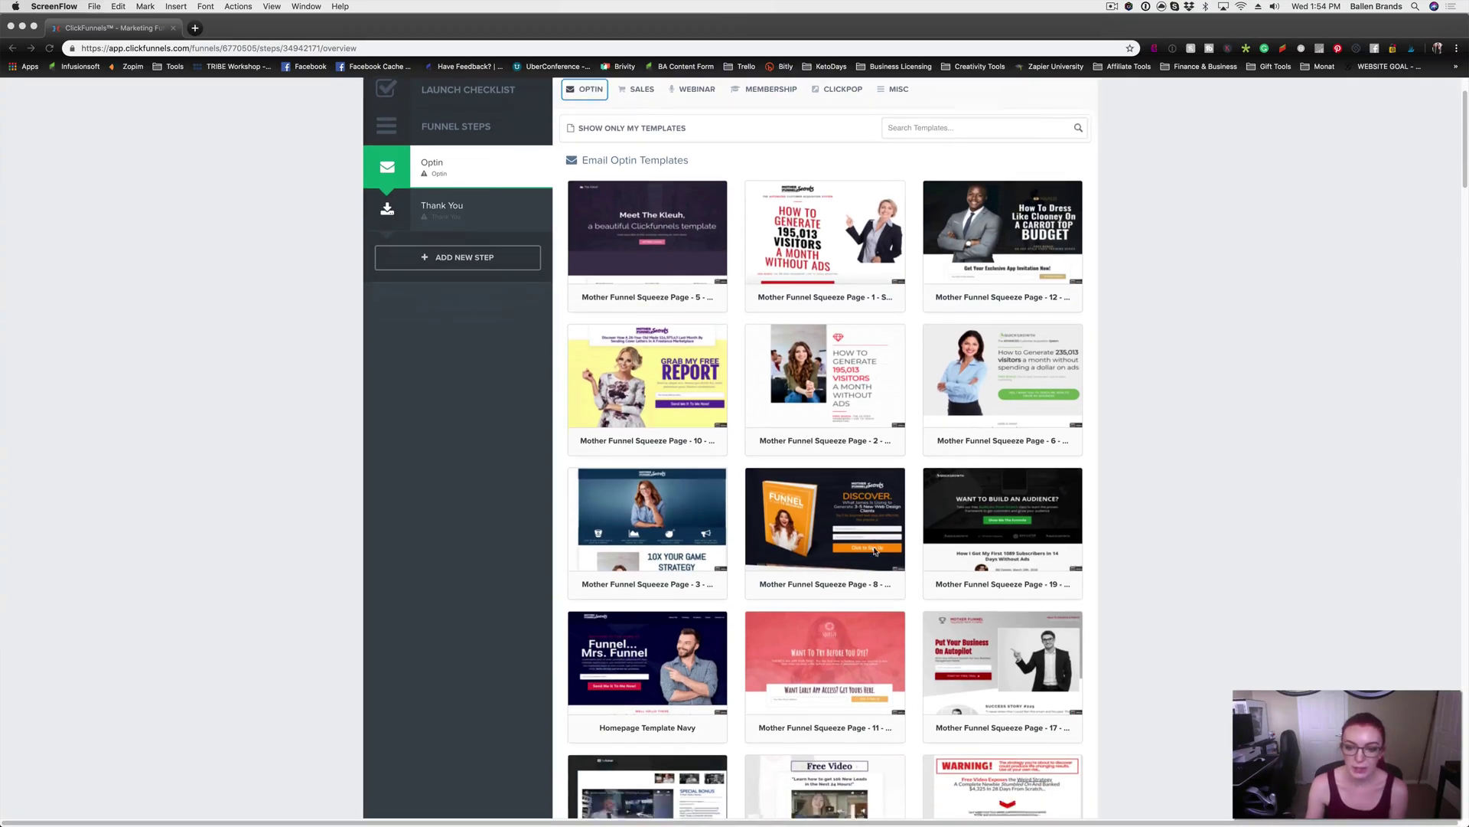
pyautogui.scroll(-3, 874, 550)
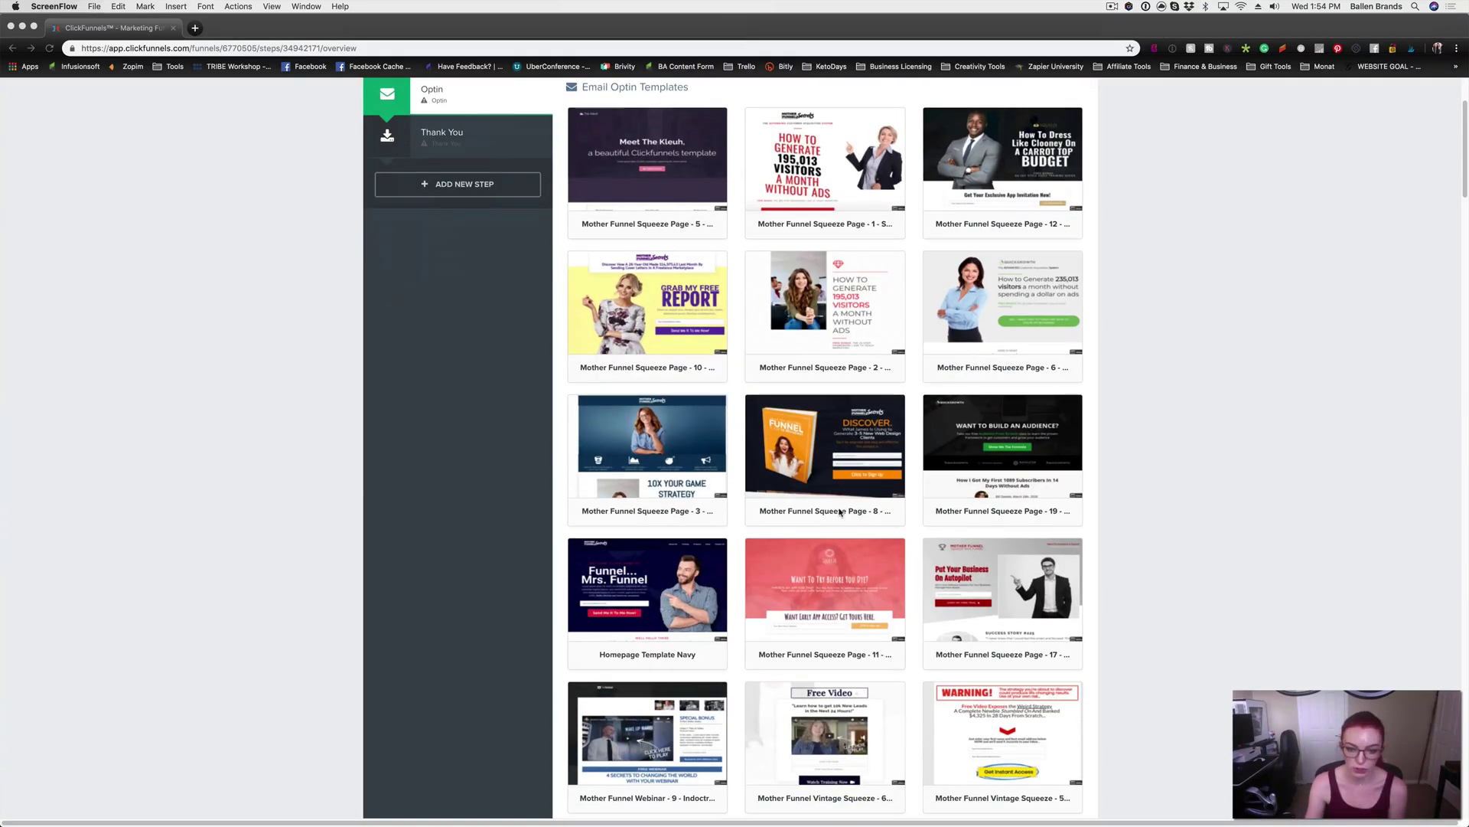
pyautogui.click(1194, 451)
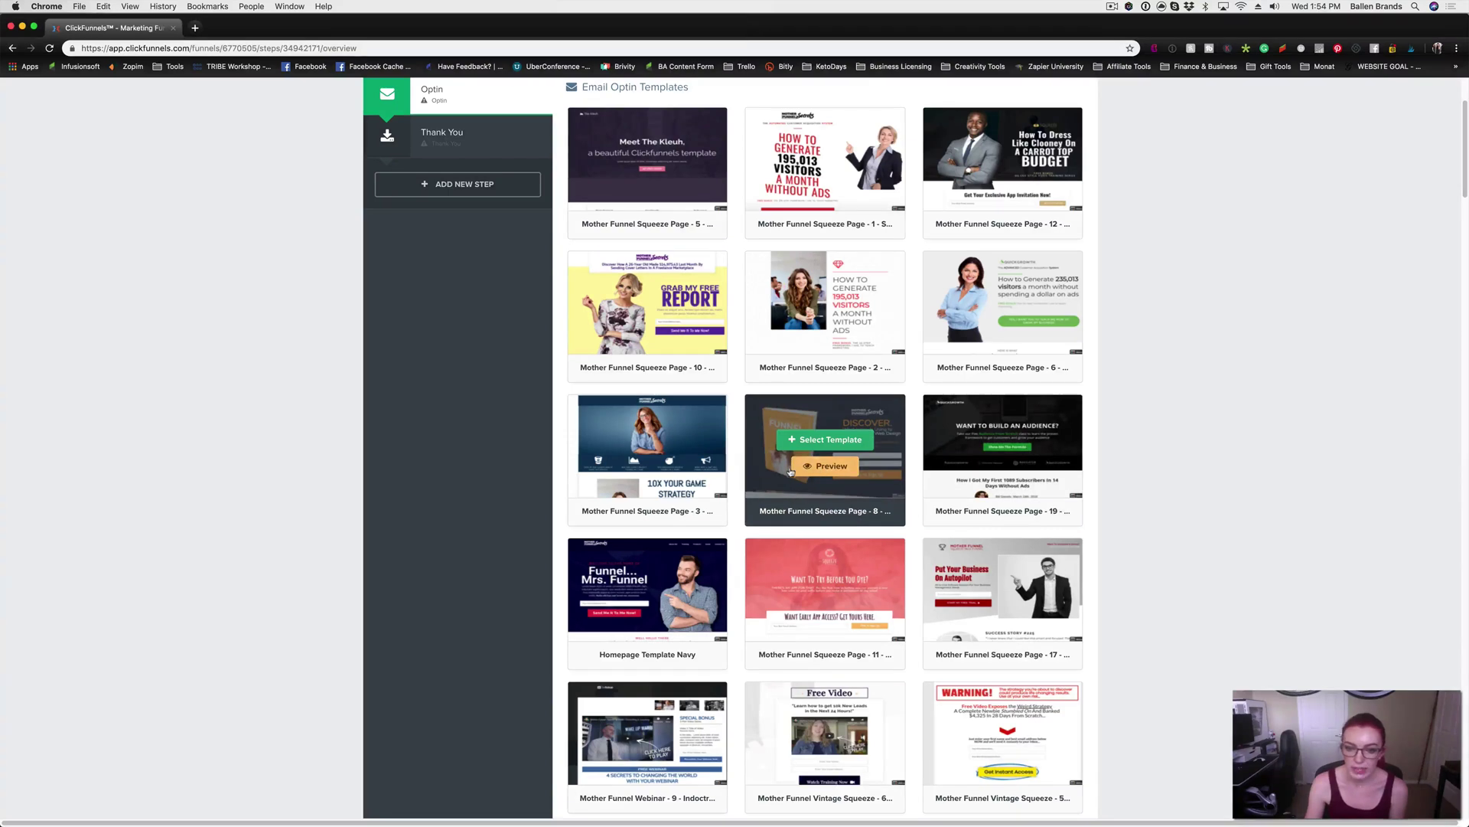
pyautogui.click(825, 467)
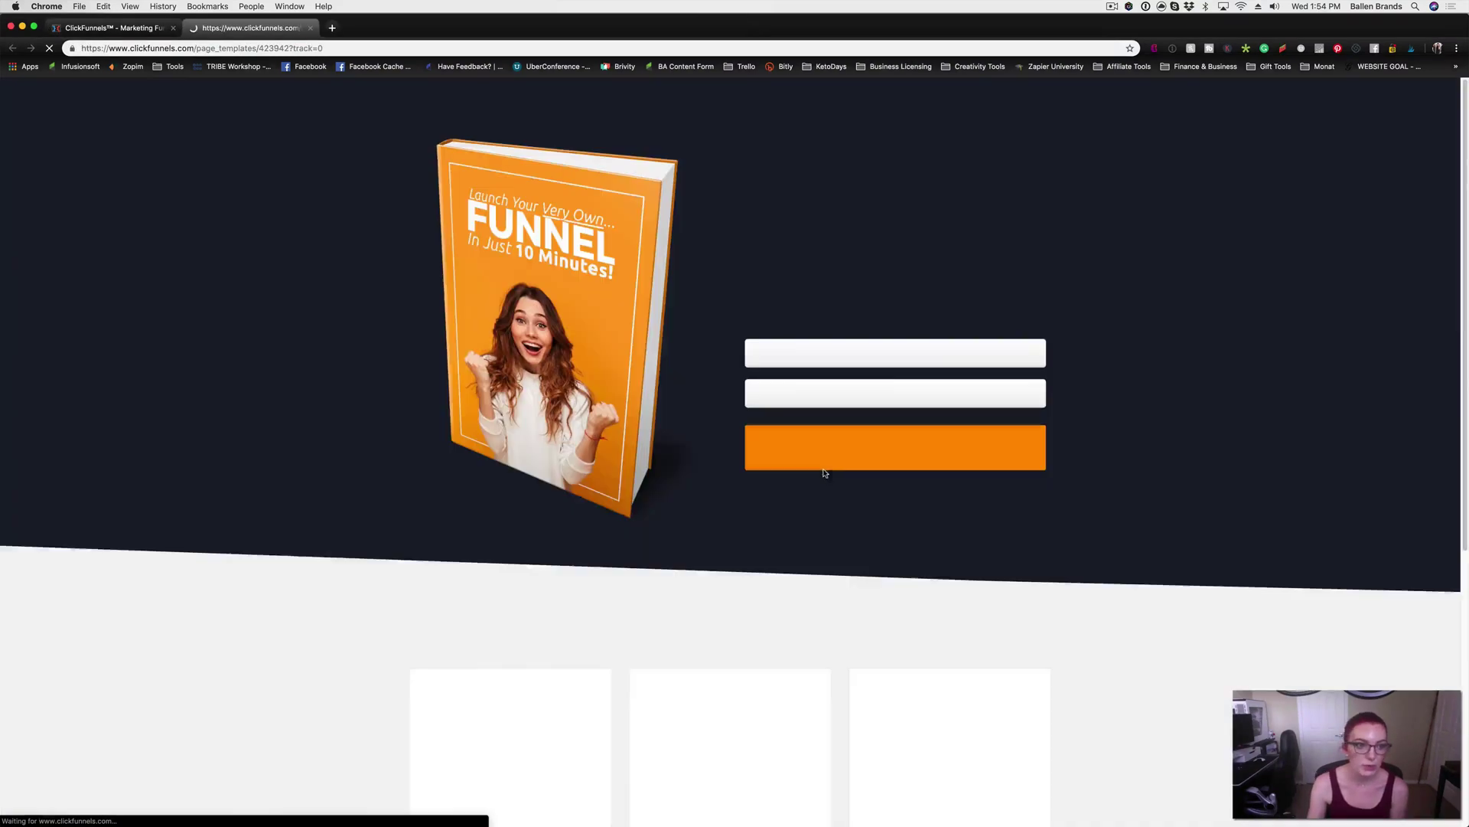
pyautogui.scroll(-7, 825, 474)
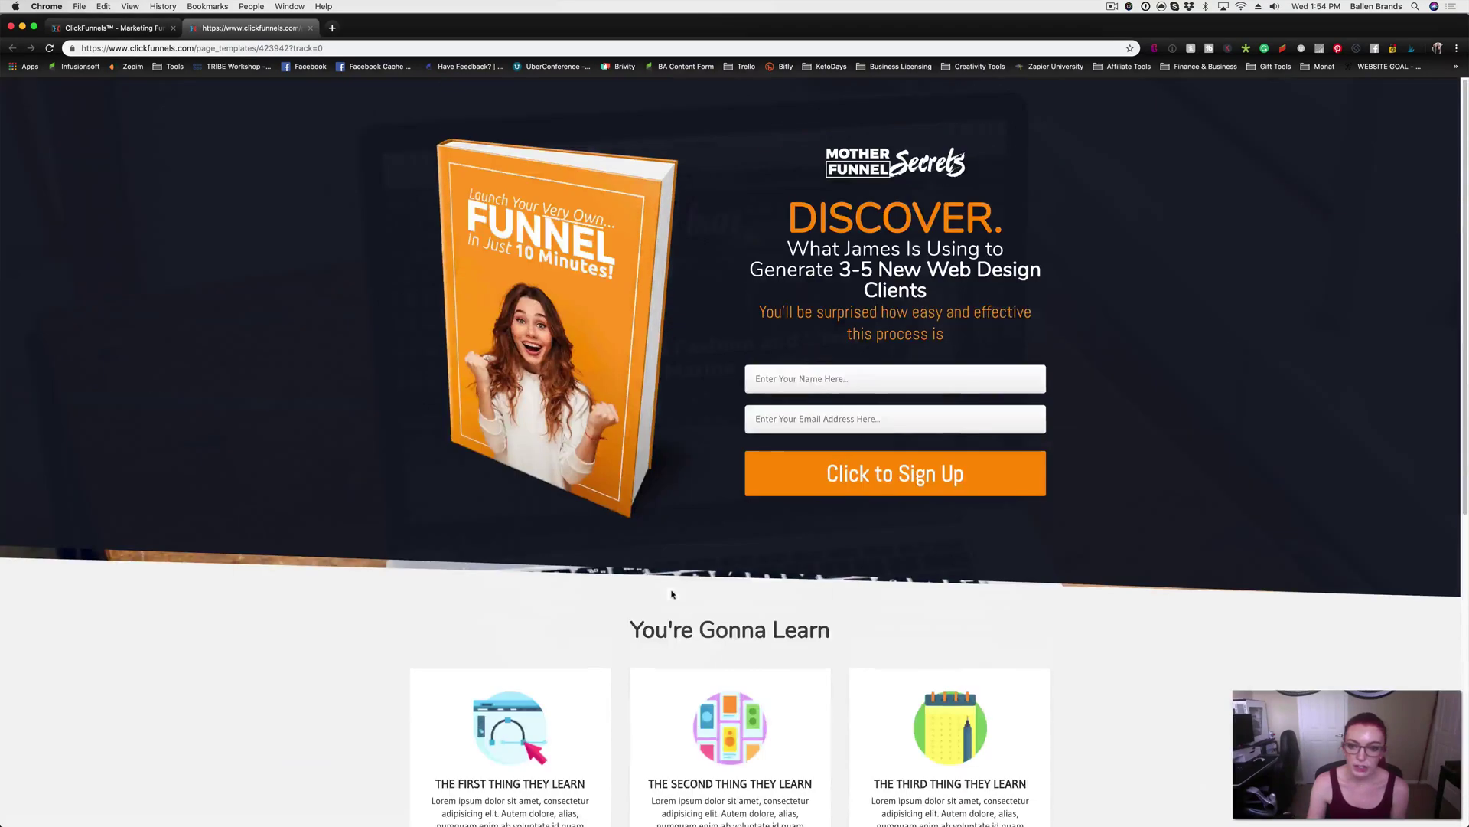
pyautogui.click(310, 28)
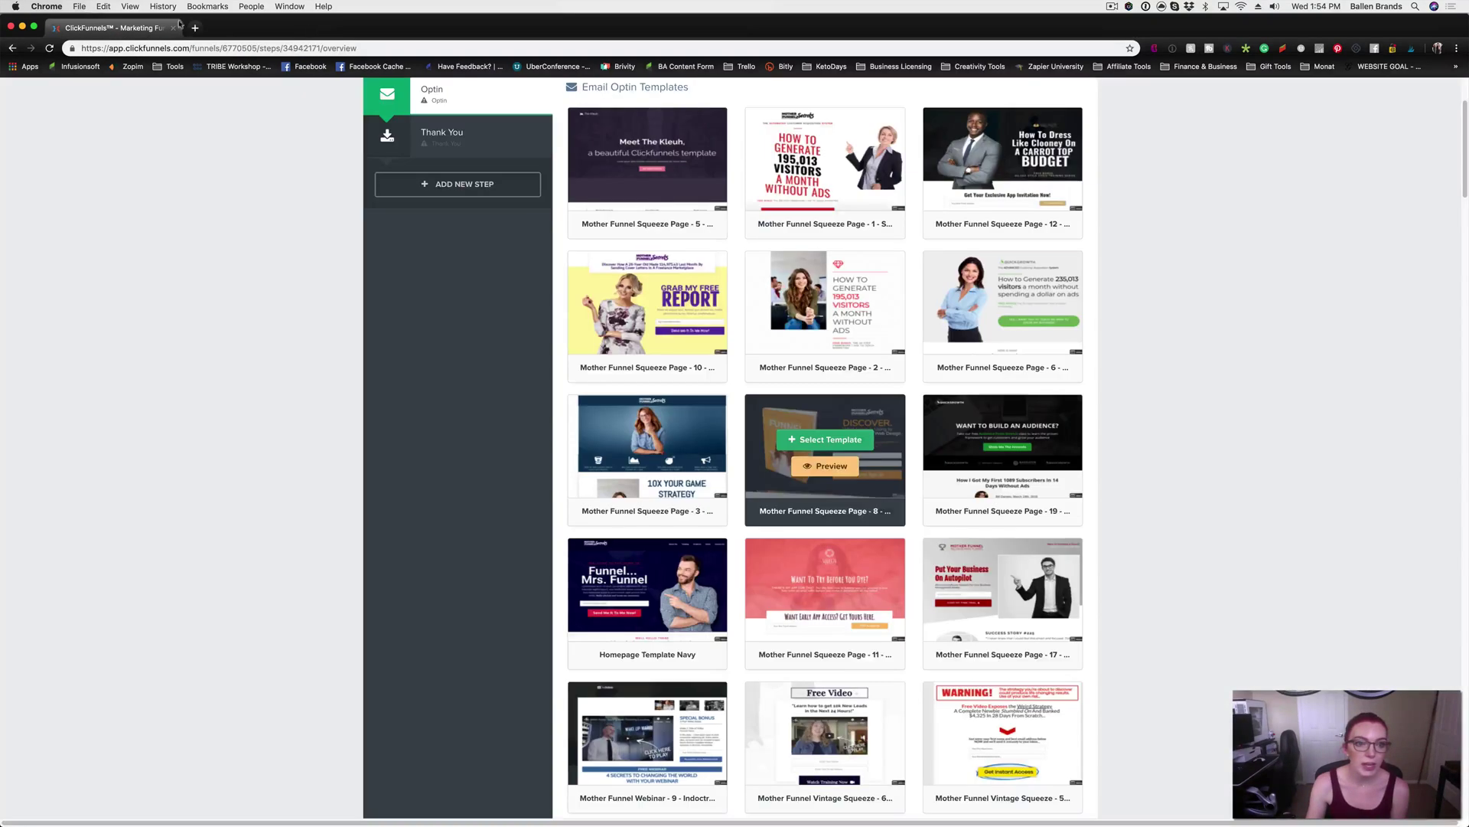
pyautogui.click(834, 439)
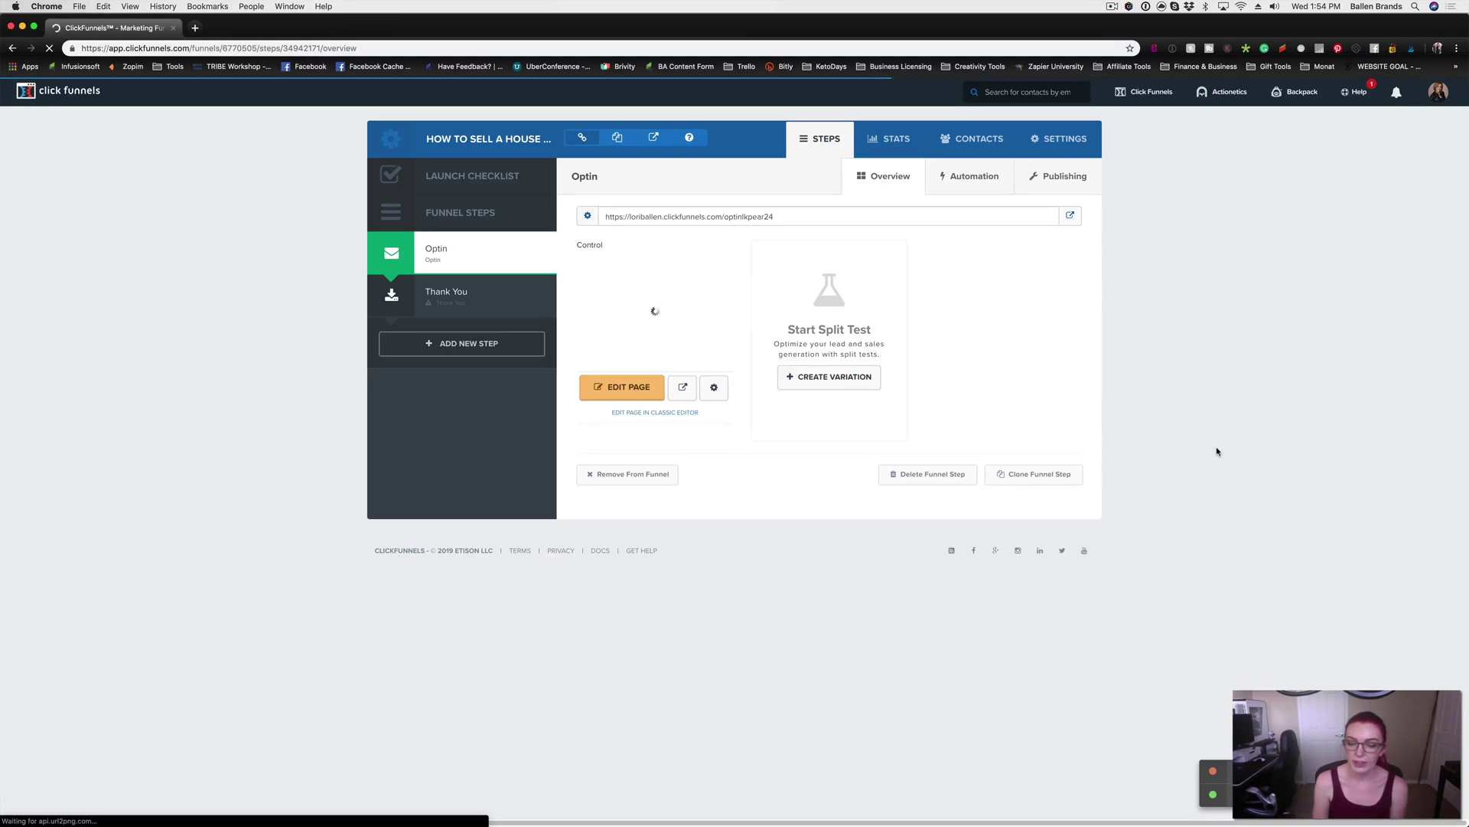
pyautogui.click(621, 389)
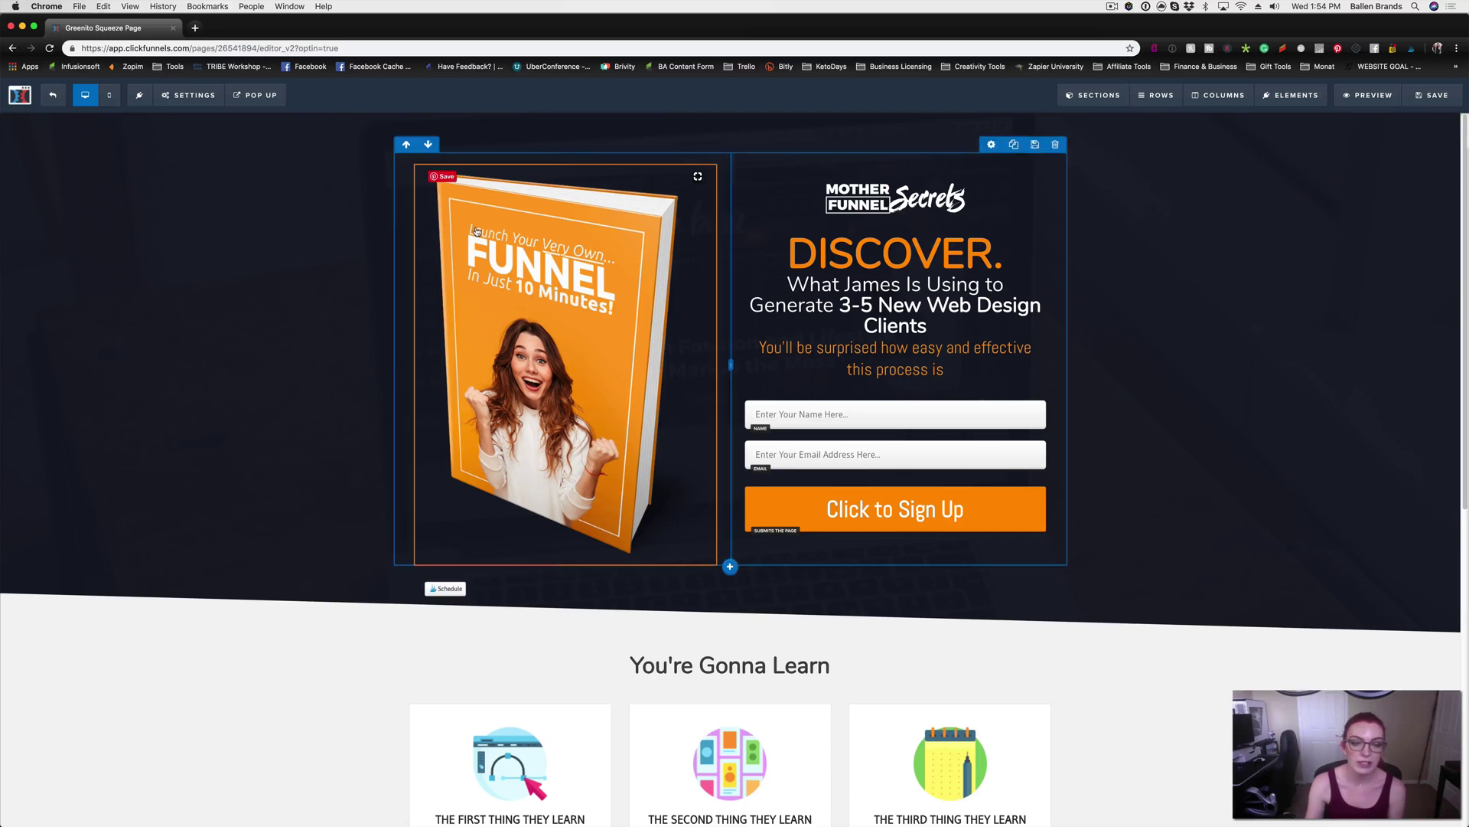
# Swap the orange Funnel book picture for the 'How to Sell Your House' cover from the image library
pyautogui.click(563, 341)
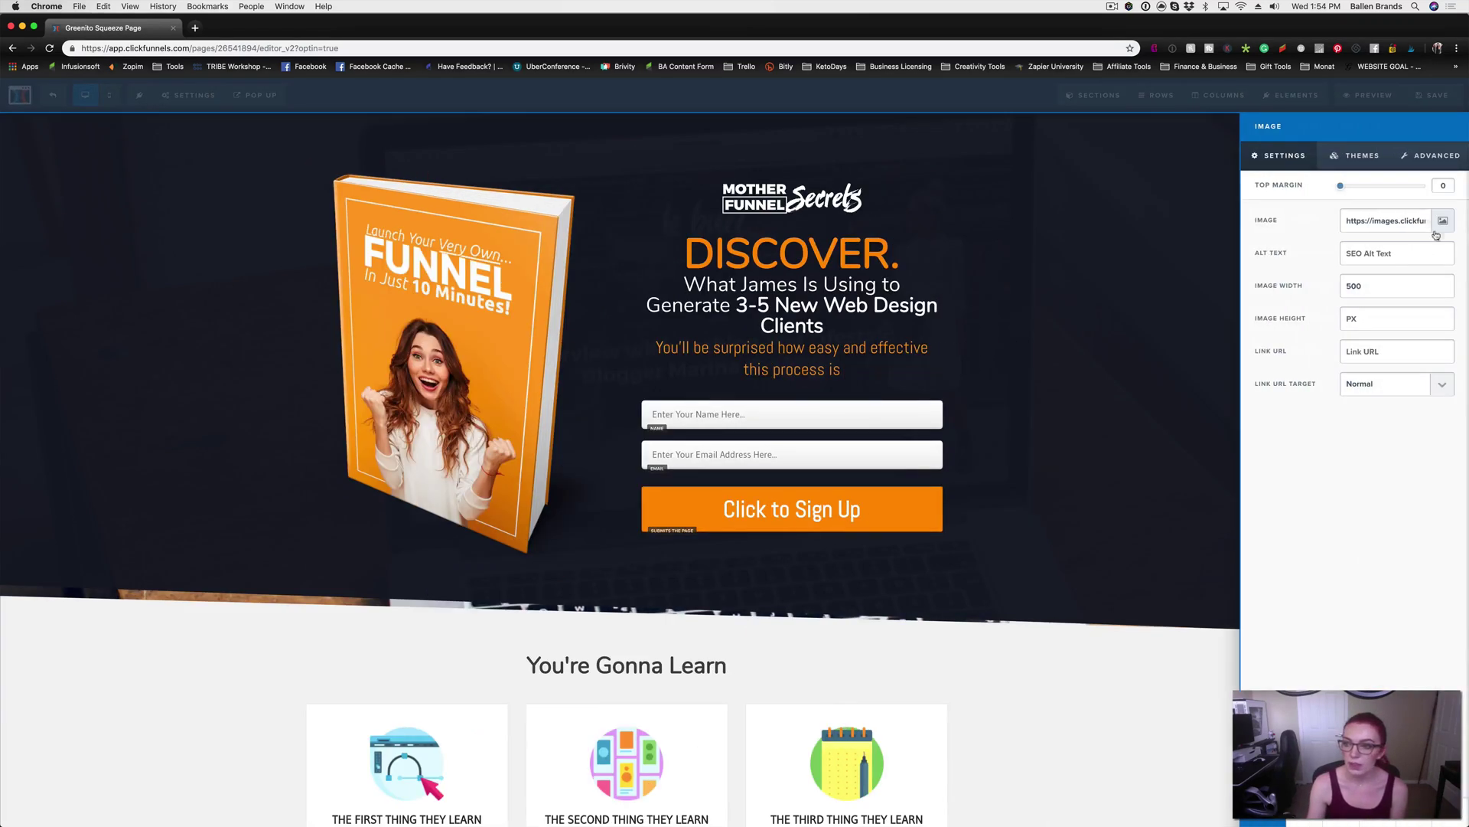
pyautogui.click(1442, 222)
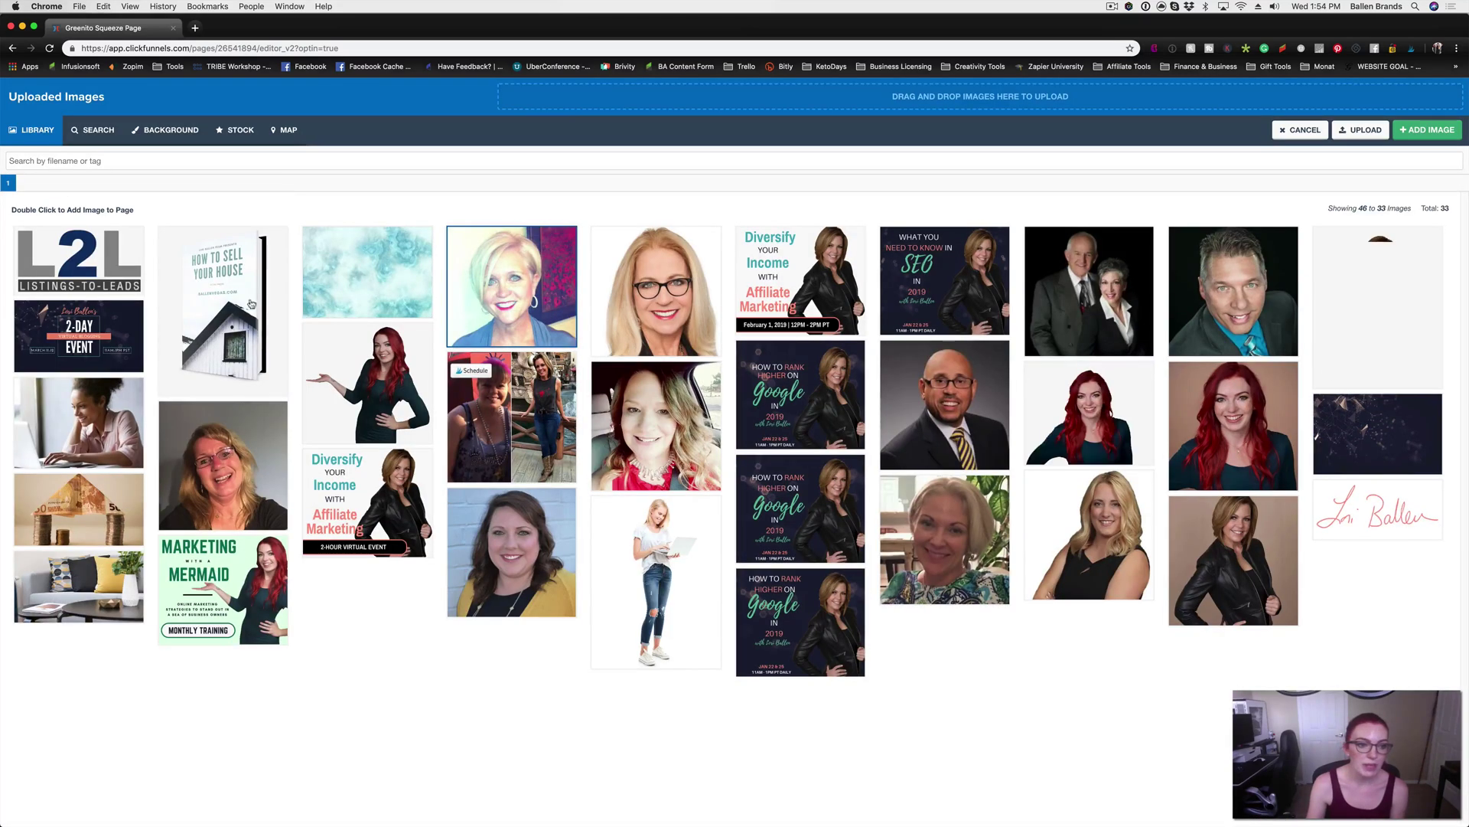
pyautogui.click(252, 304)
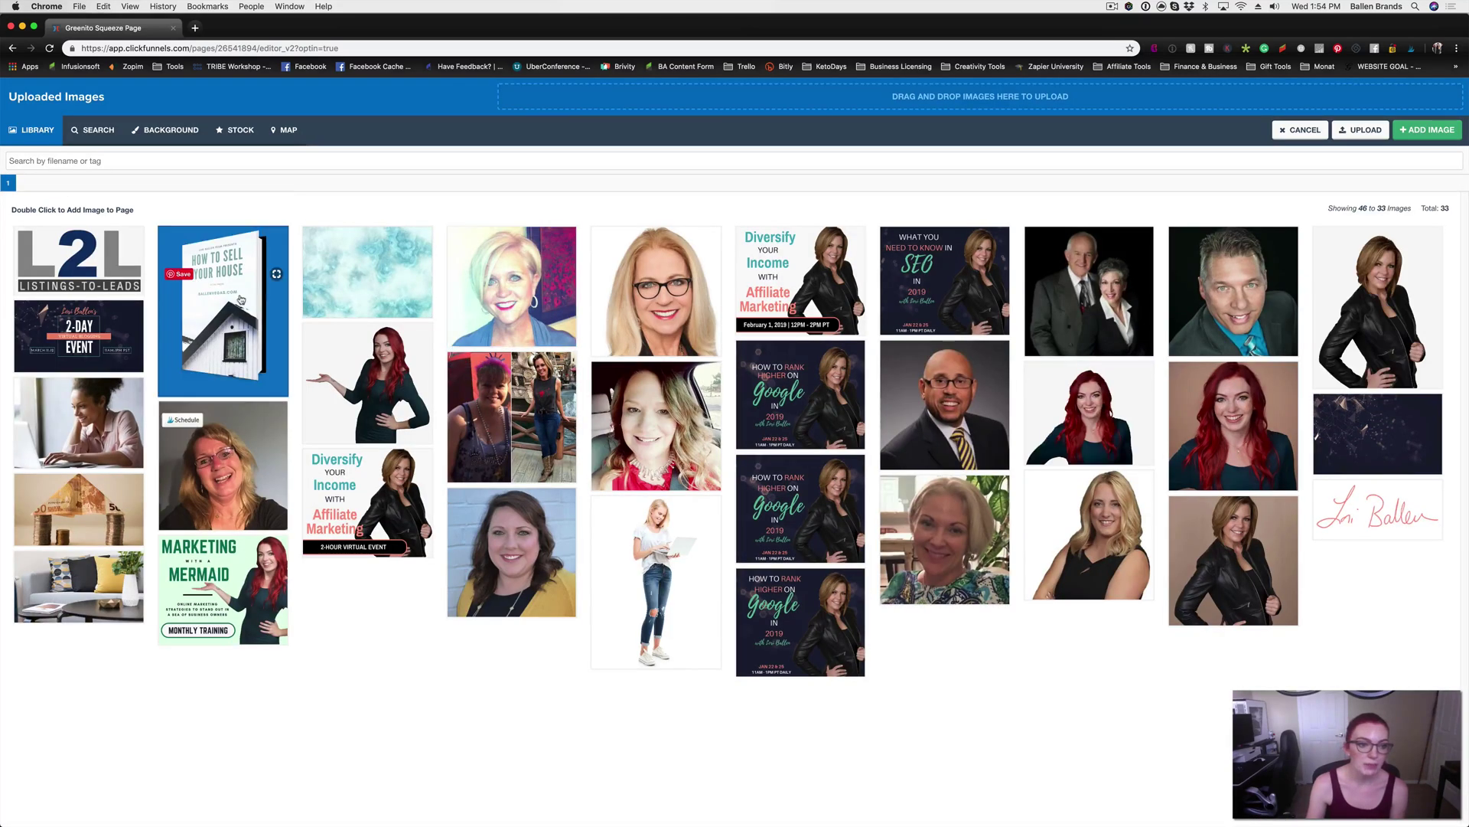
pyautogui.click(1426, 131)
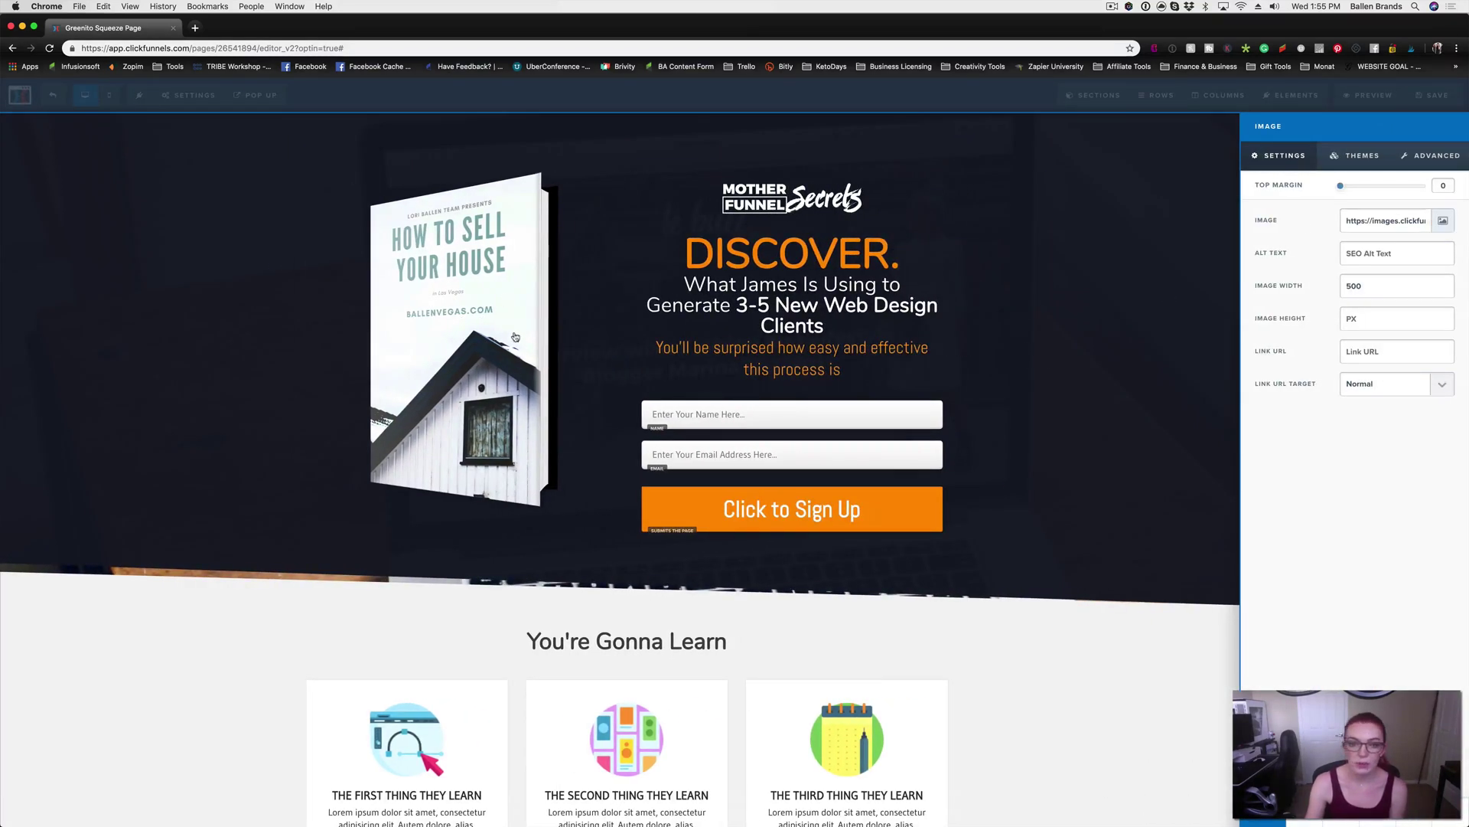
pyautogui.click(1447, 229)
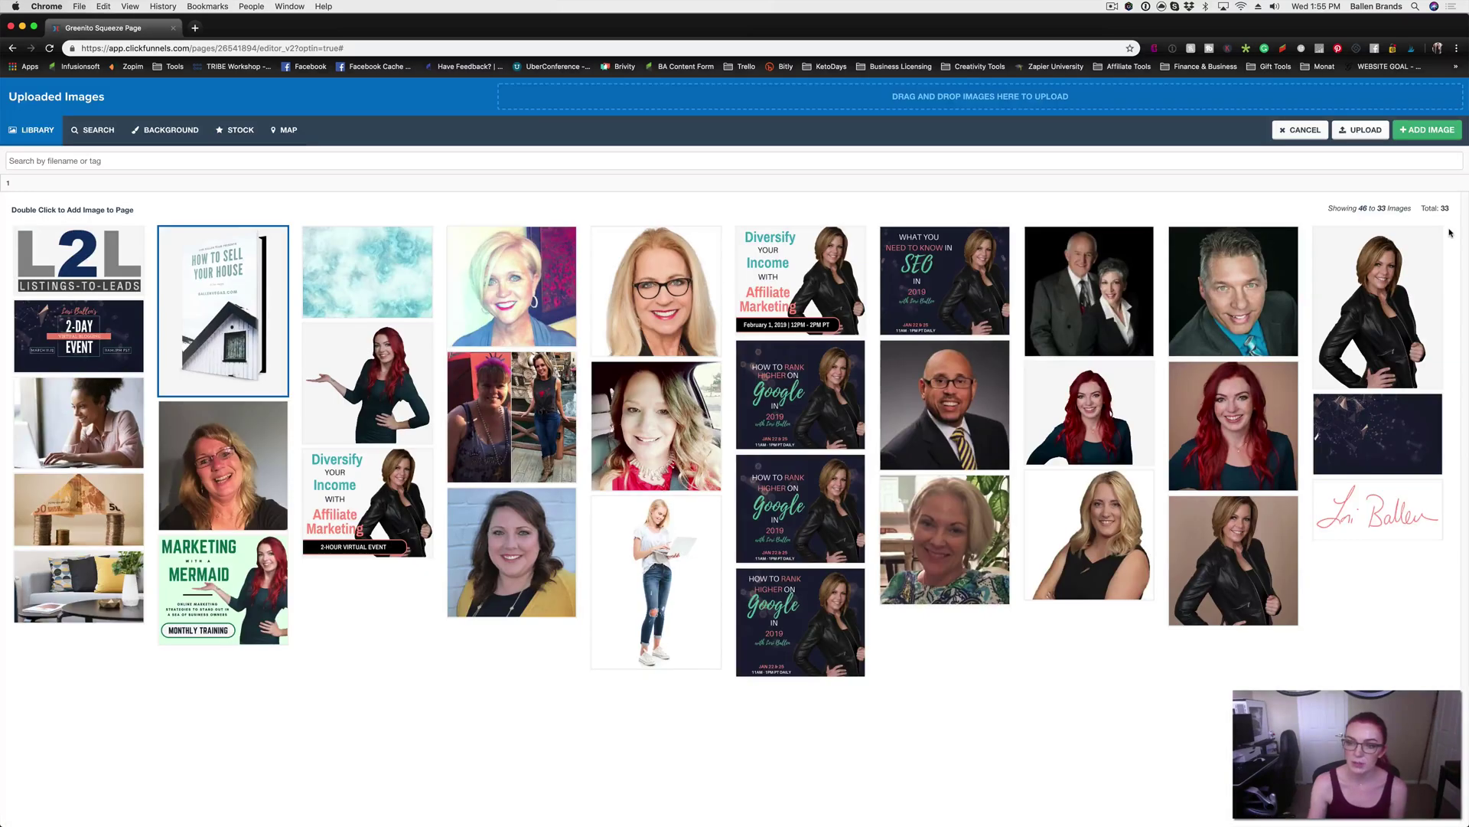
pyautogui.click(1363, 130)
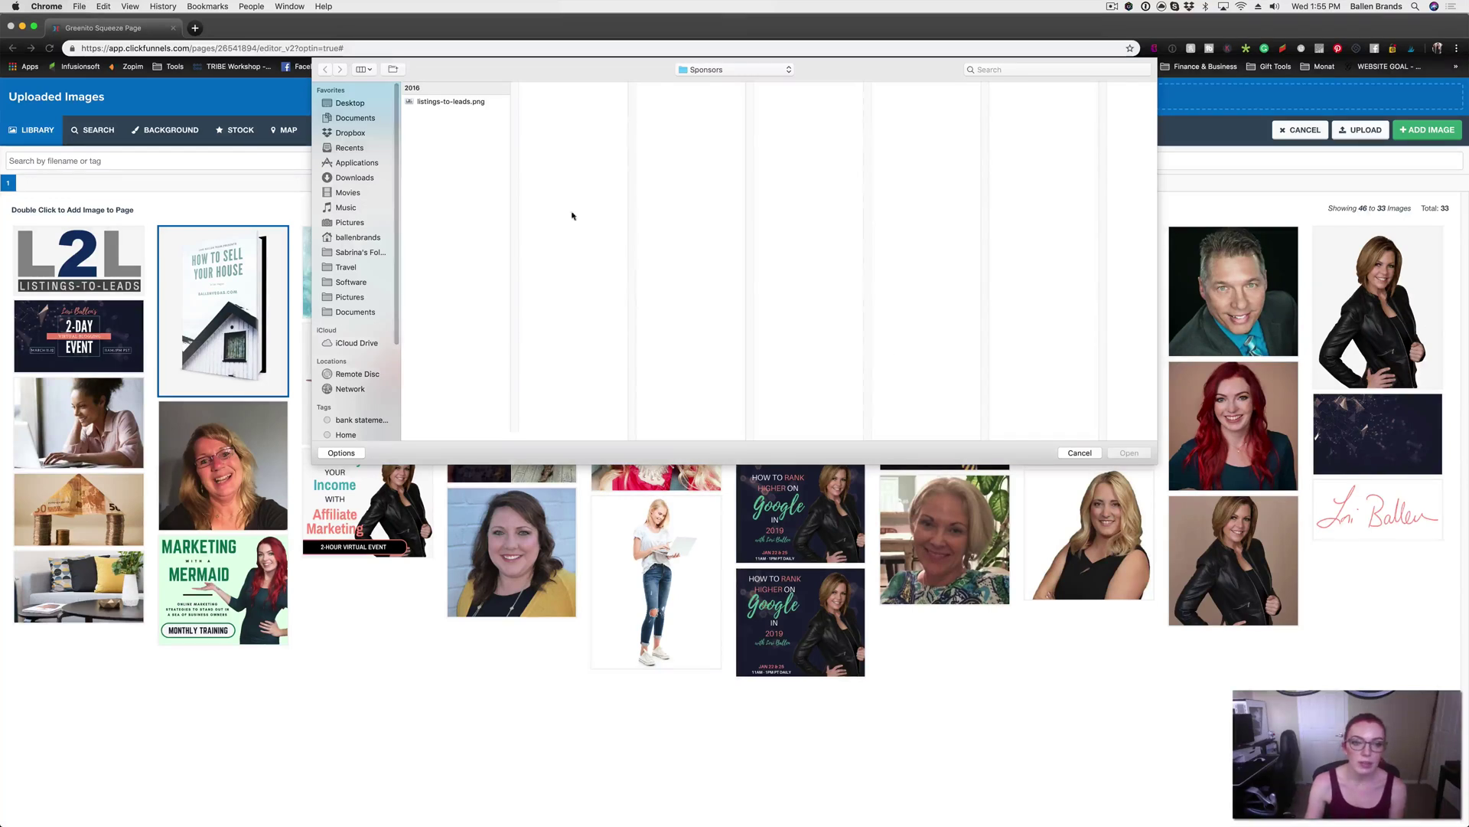
pyautogui.click(1081, 453)
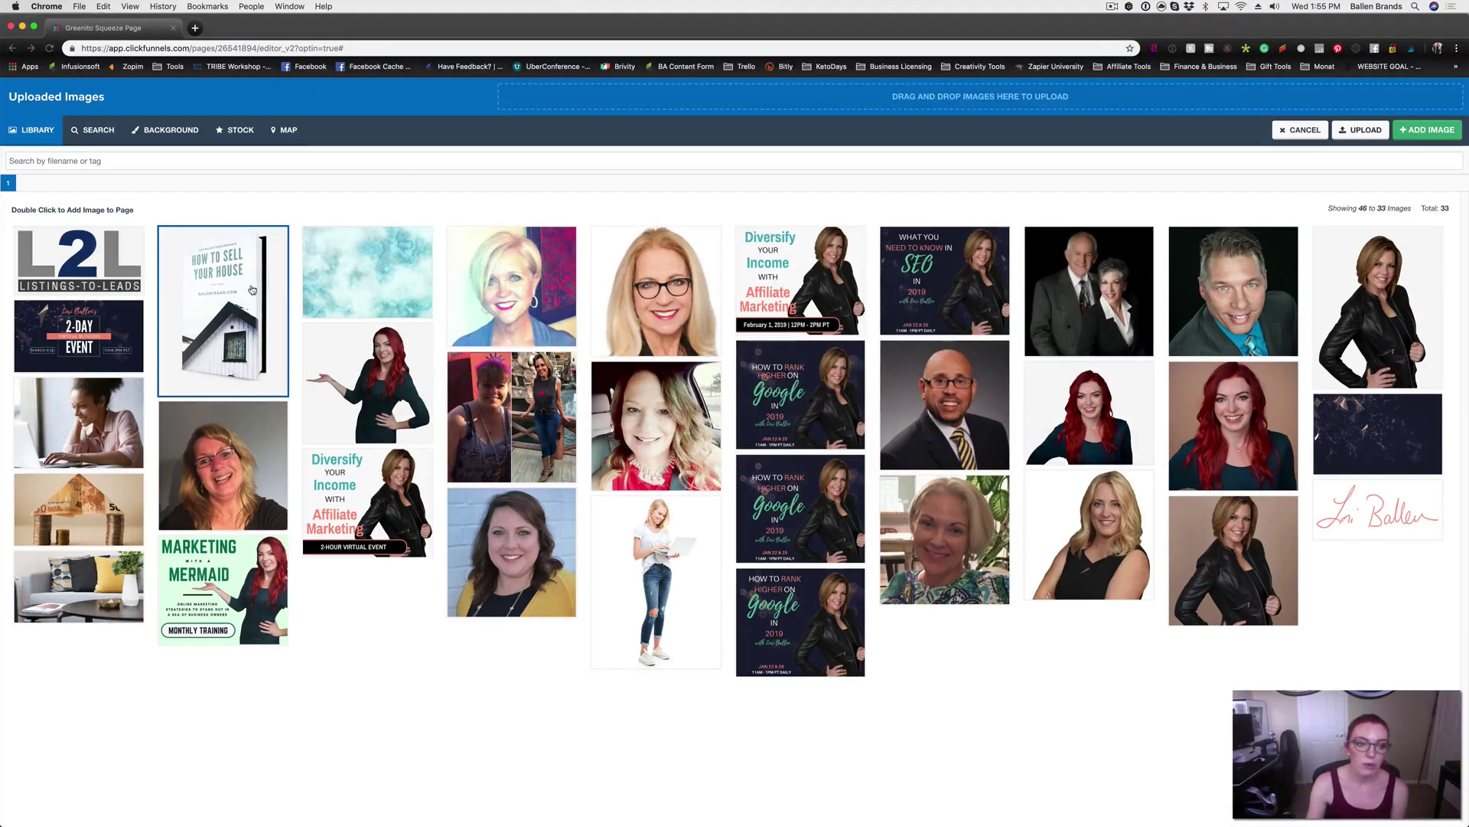
pyautogui.click(1436, 134)
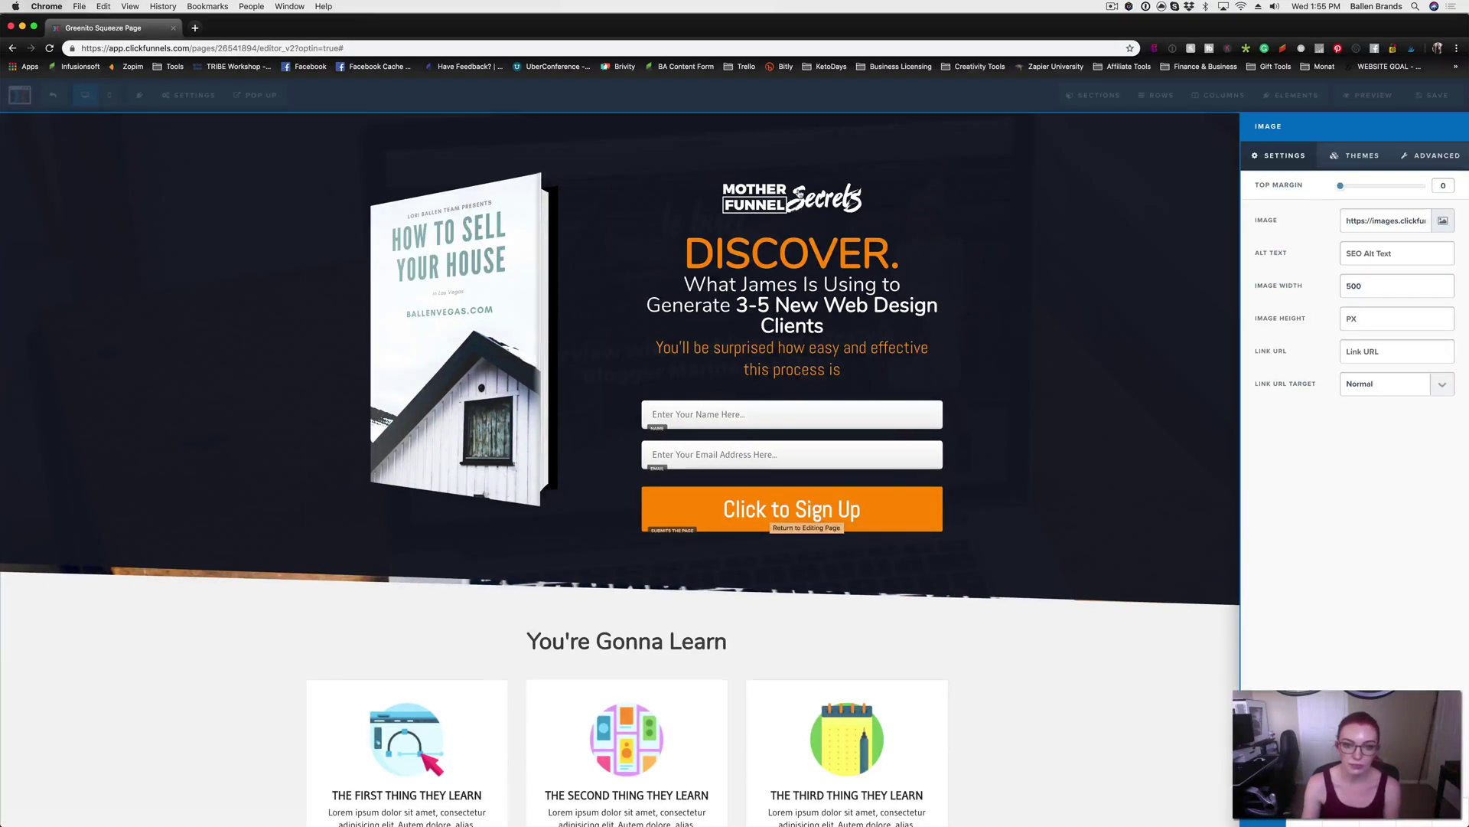
# Delete the Mother Funnel Secrets logo element above the DISCOVER. headline
pyautogui.click(812, 216)
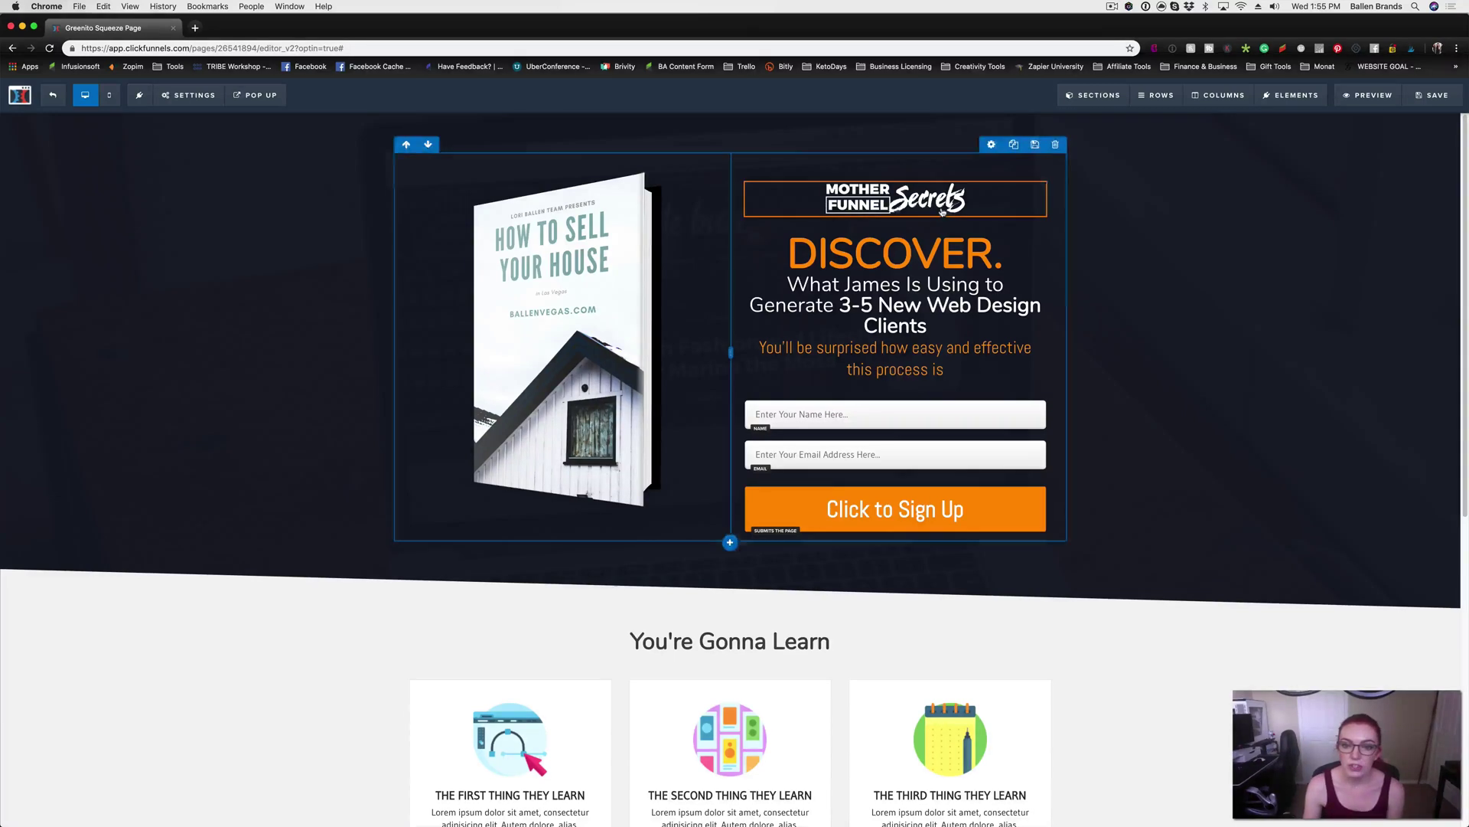
pyautogui.click(901, 206)
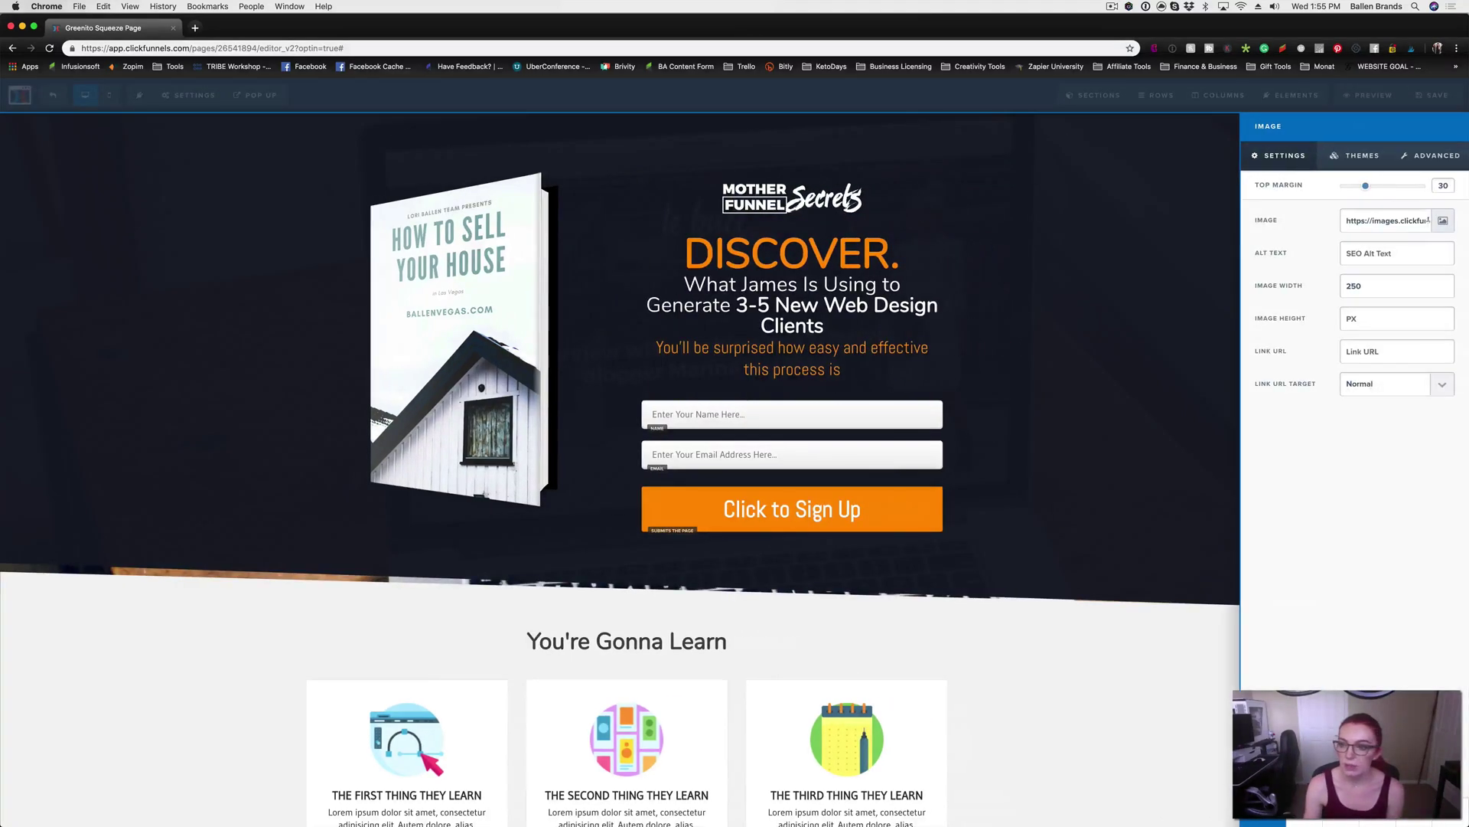
pyautogui.click(1440, 220)
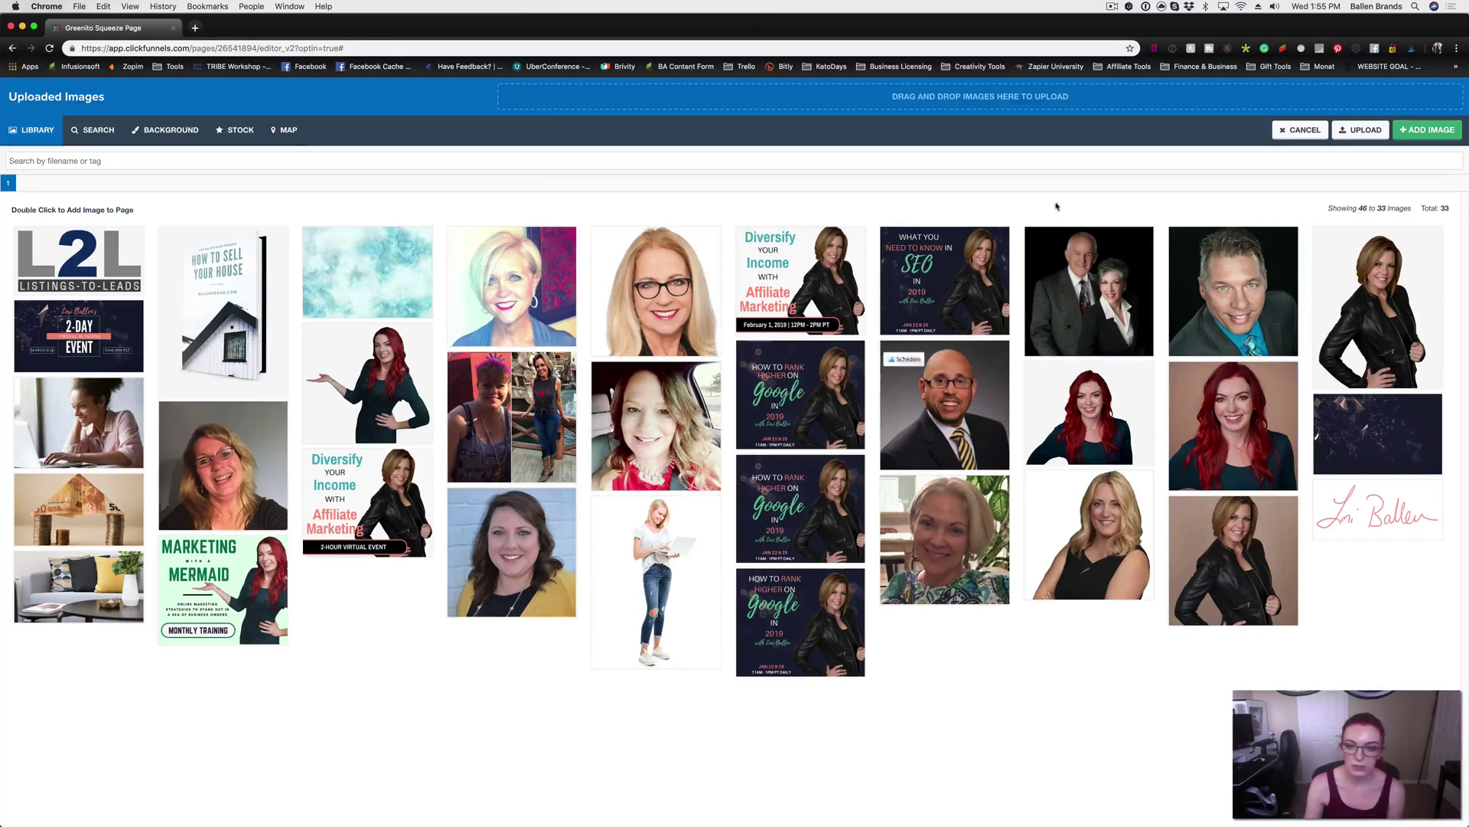
pyautogui.click(1385, 515)
pyautogui.click(1416, 130)
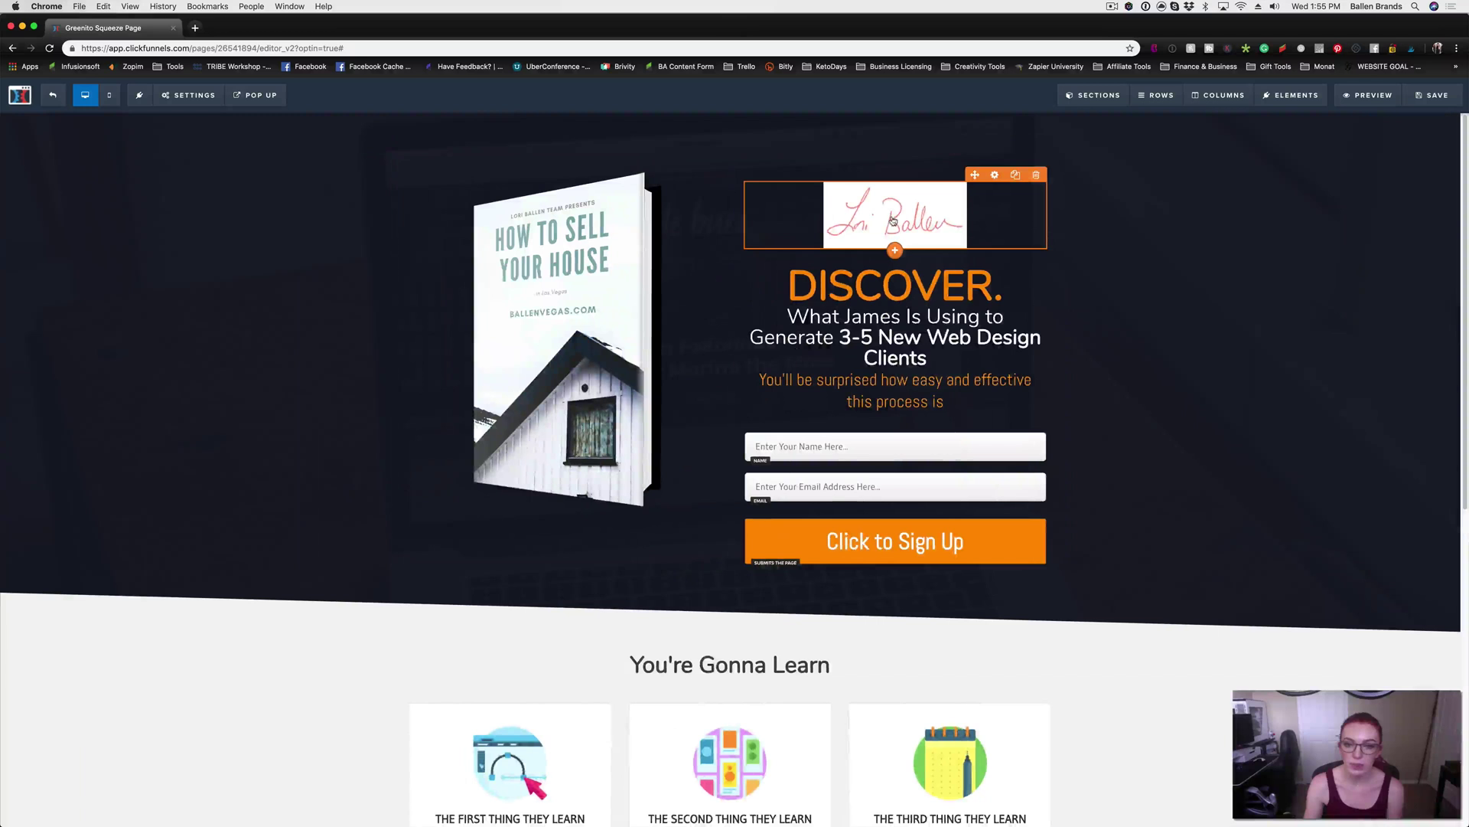
pyautogui.click(1037, 174)
pyautogui.click(836, 115)
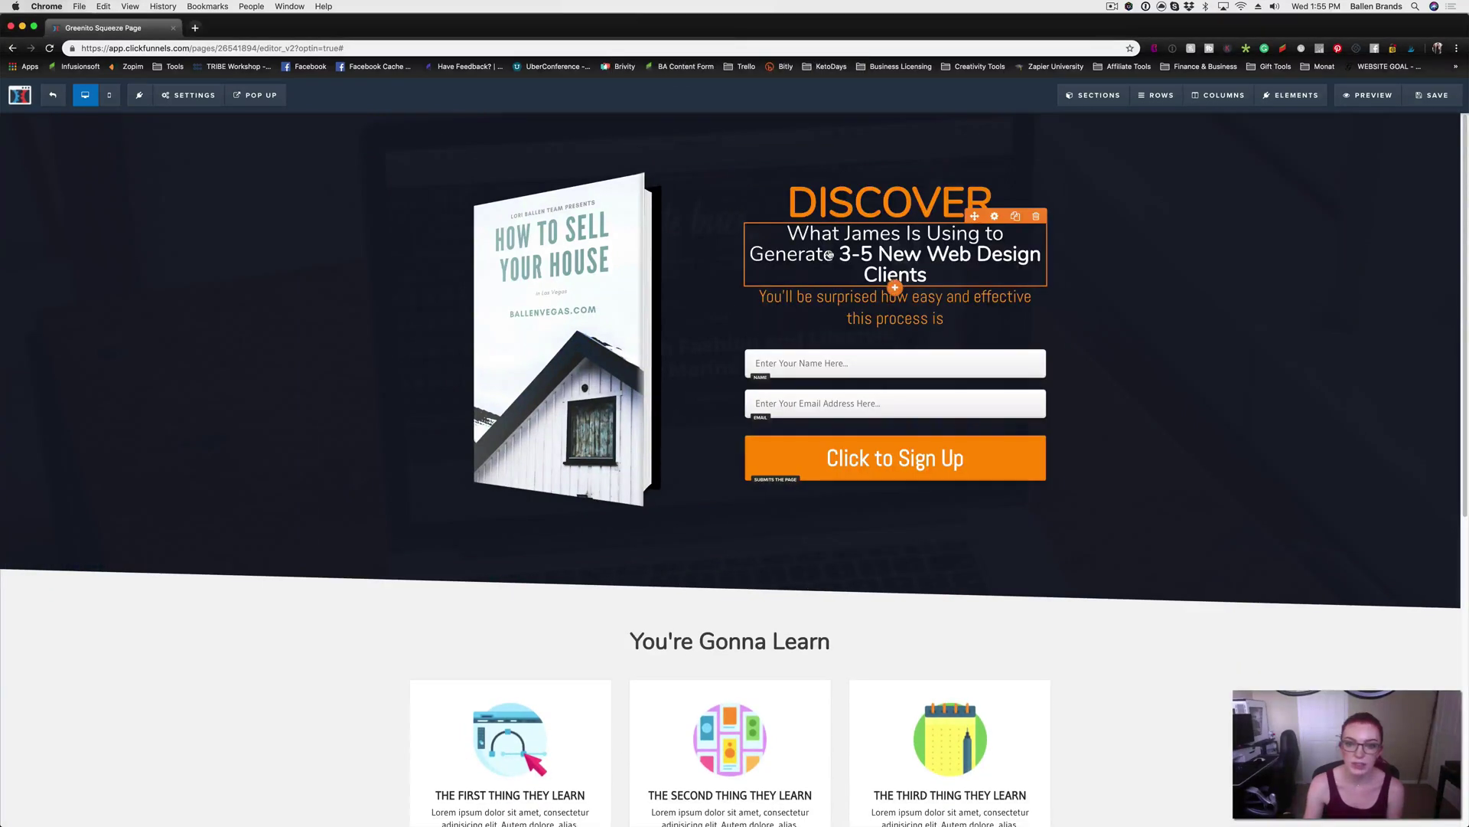
# Rewrite the DISCOVER. headline as 'FREE EBOOK' and make its text colour teal
pyautogui.doubleClick(852, 188)
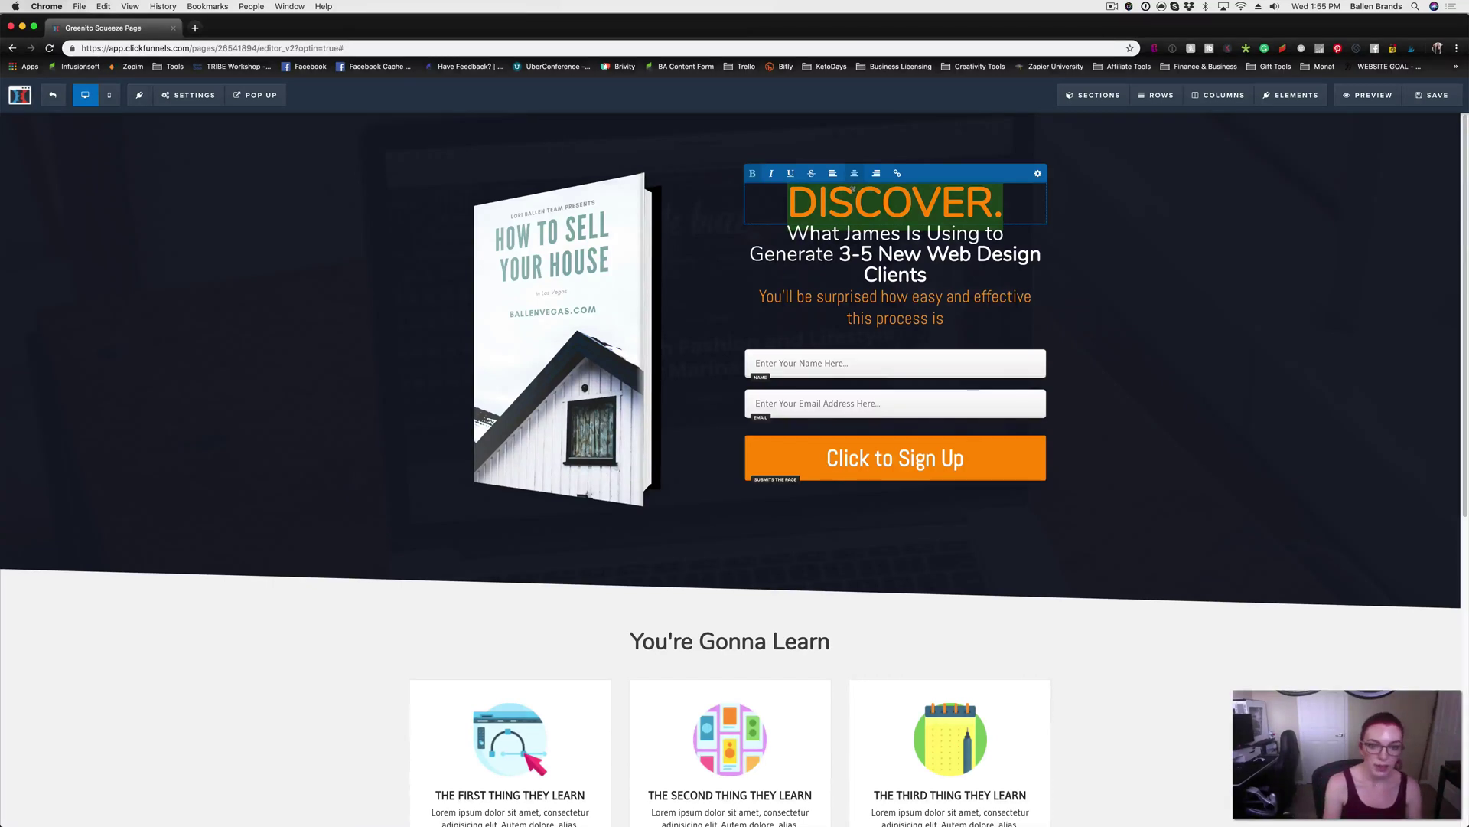
pyautogui.write('FREE E')
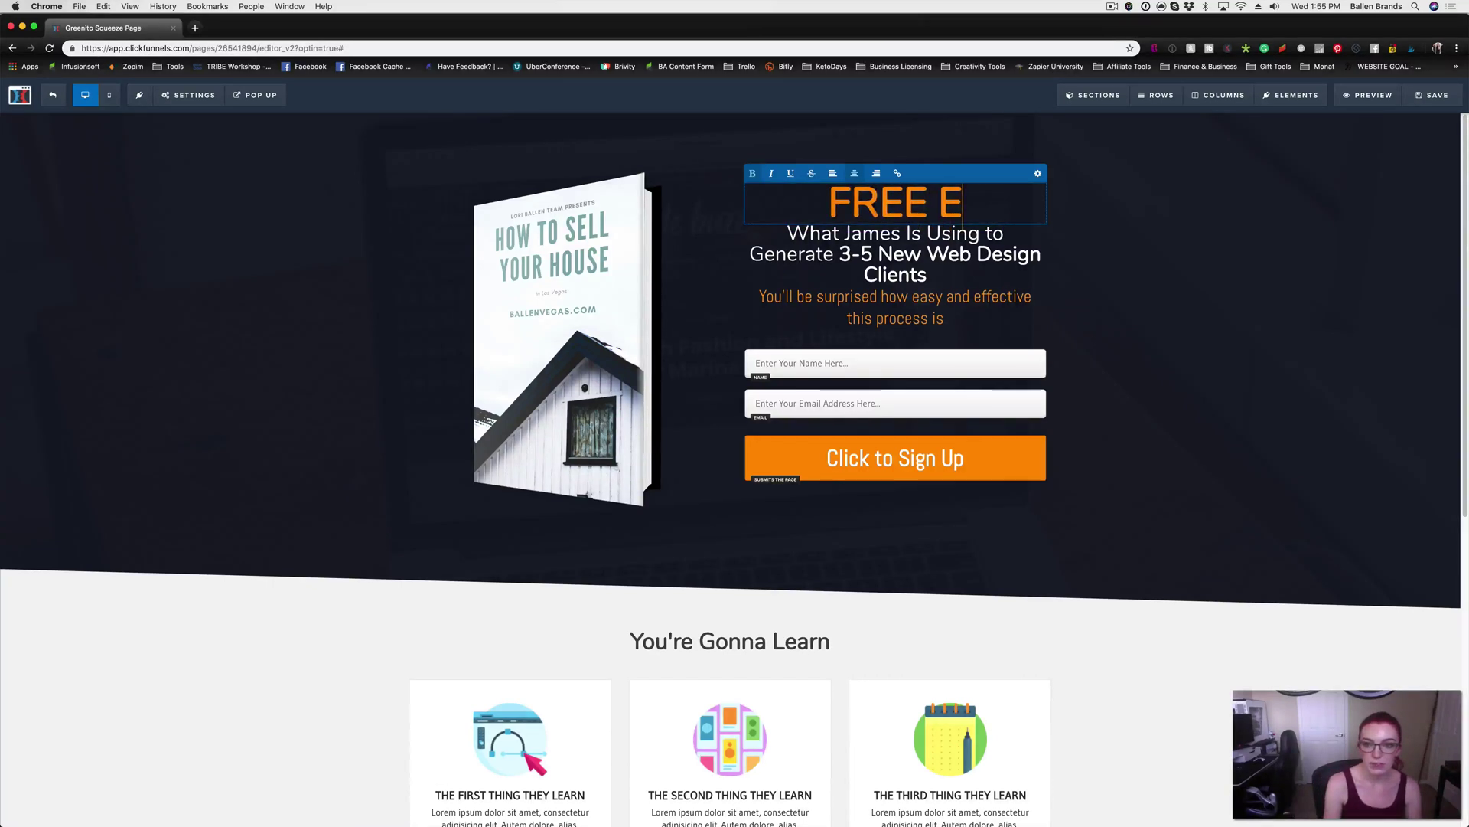
pyautogui.write('BOOK')
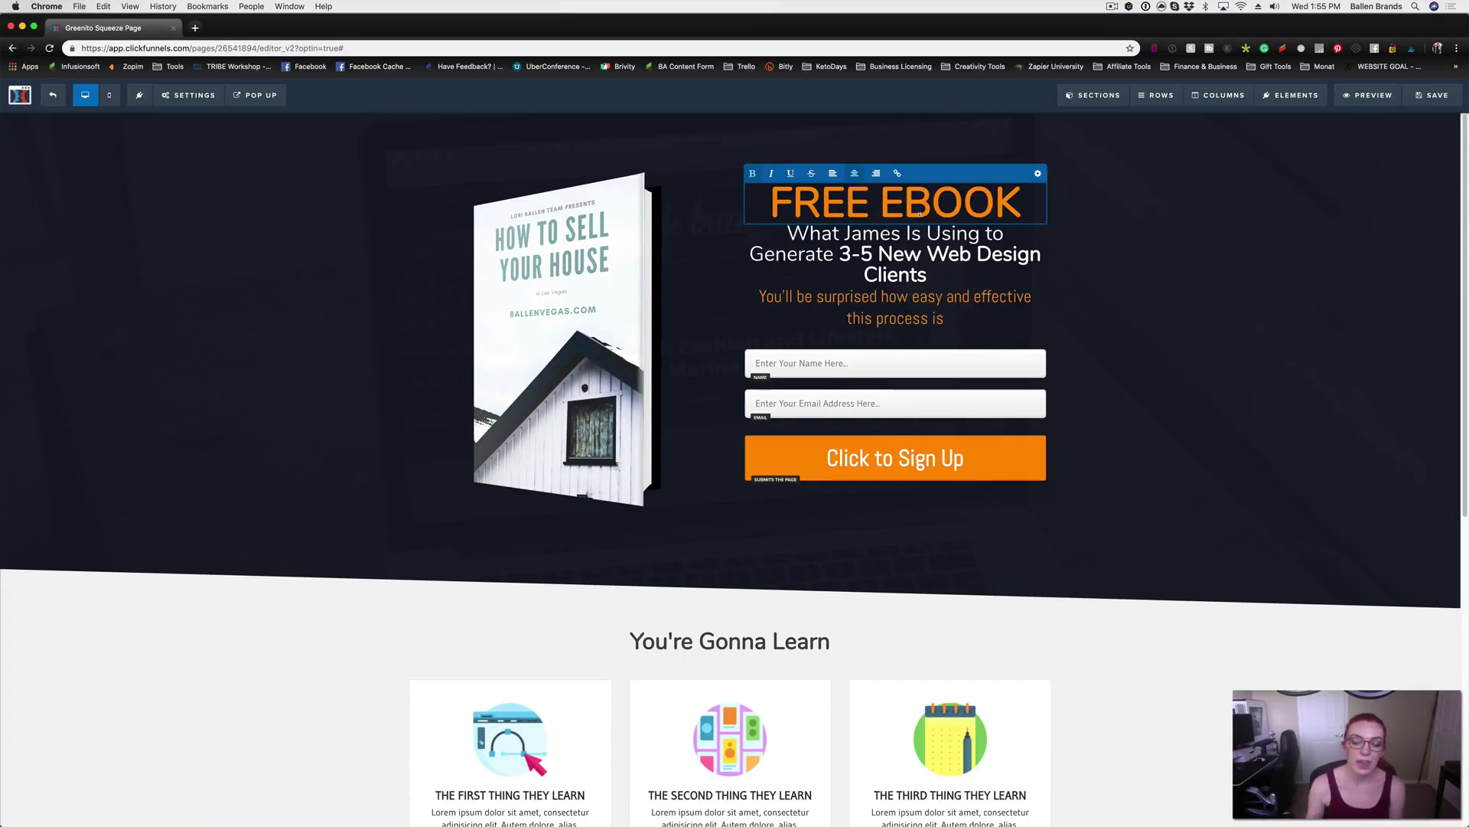
pyautogui.click(1038, 173)
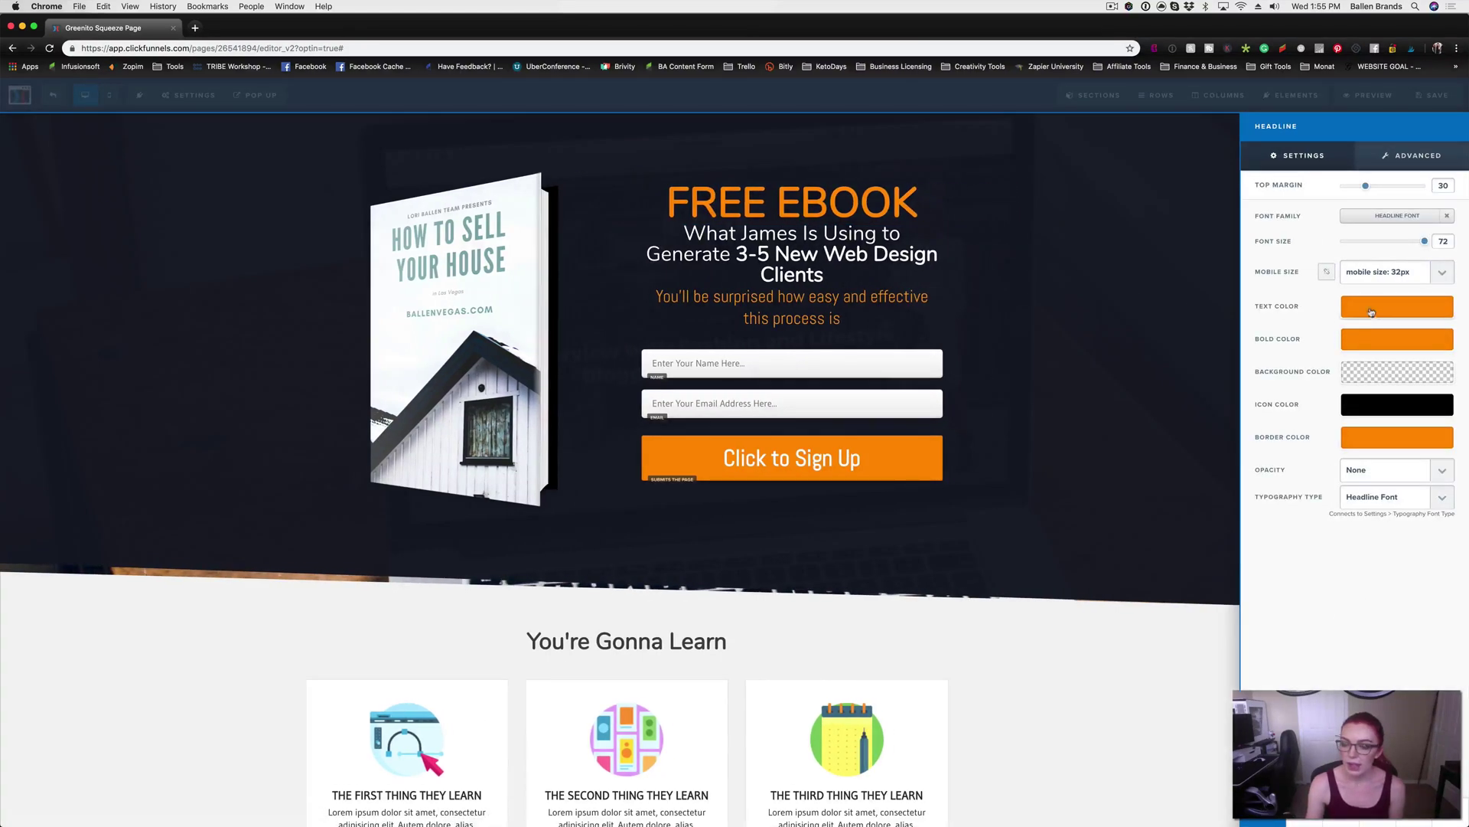
pyautogui.click(1377, 307)
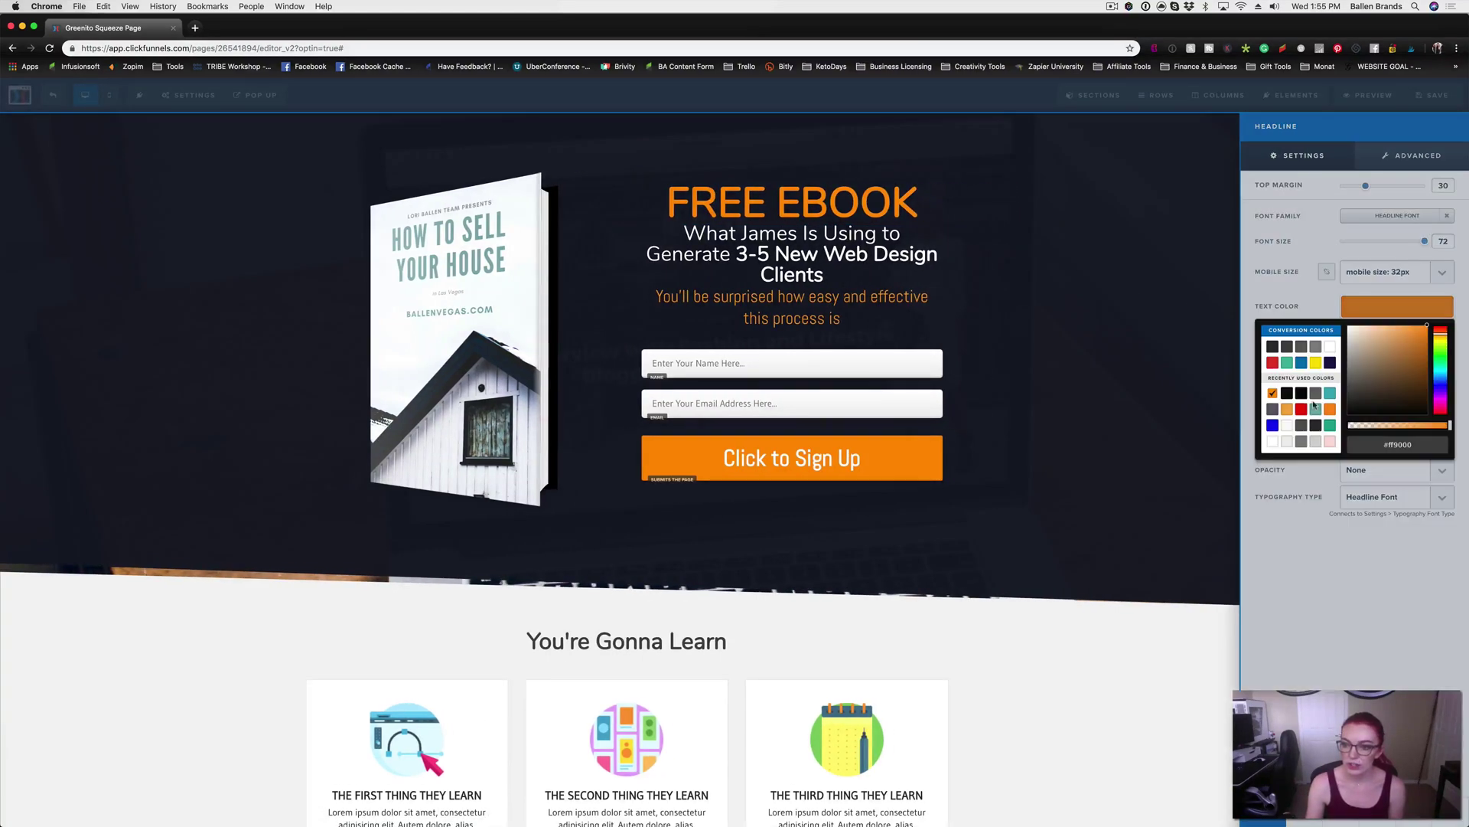
pyautogui.click(1317, 415)
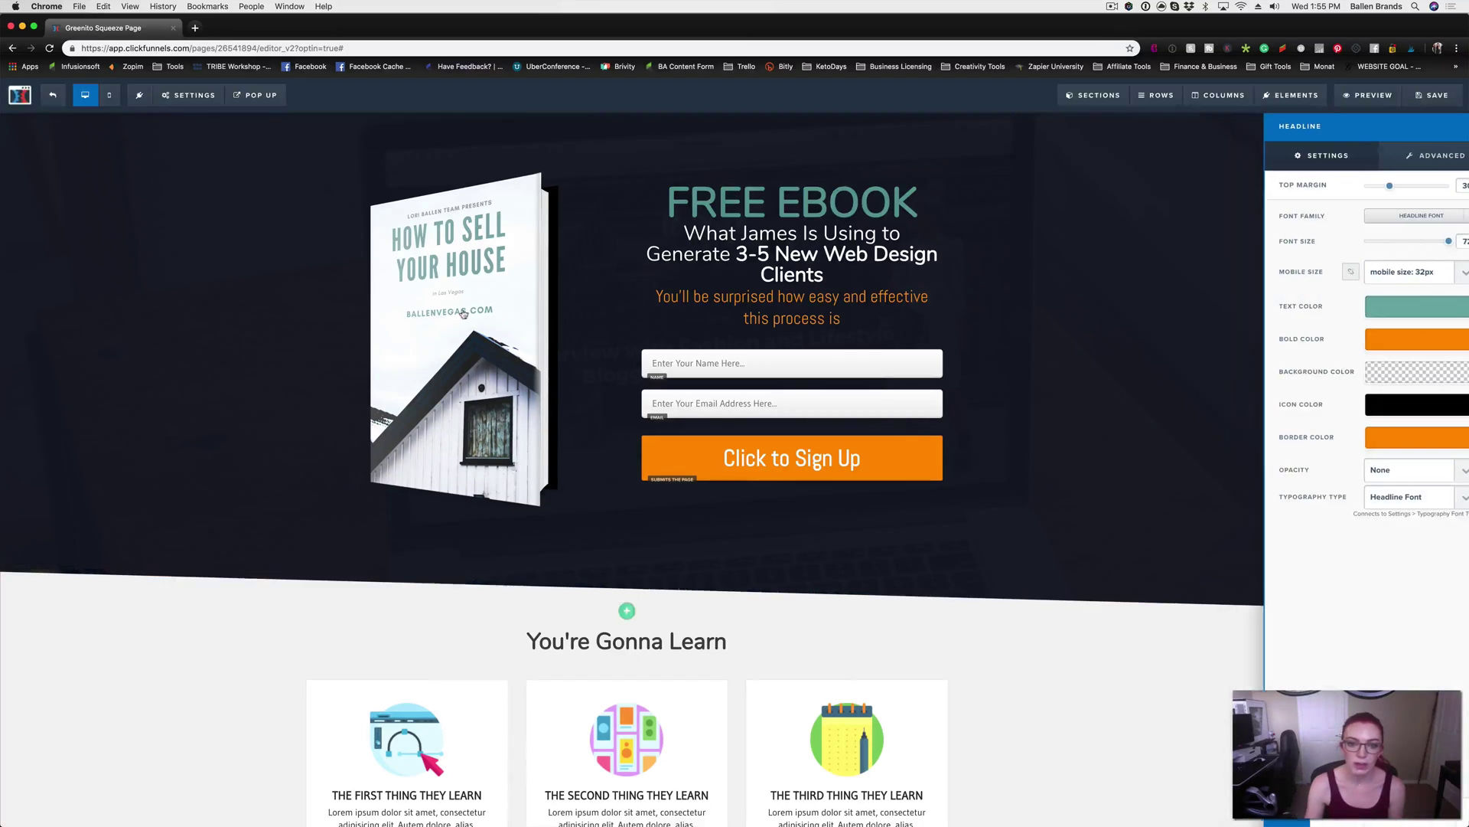
pyautogui.click(987, 238)
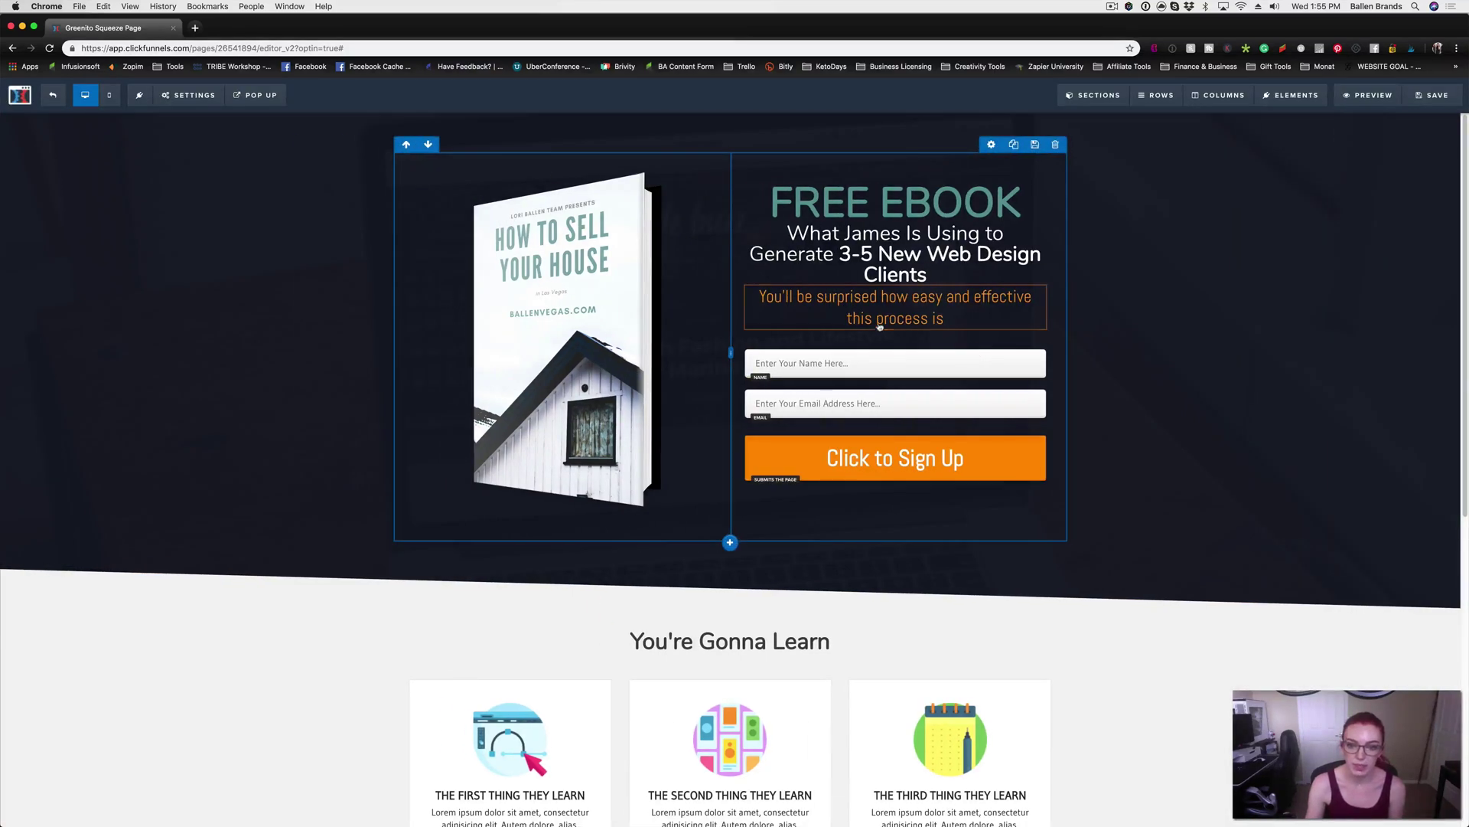
# Retype the subheadline as 'How to Sell Your House in Las Vegas | The Complete Guide' and bold 'The Complete Guide'
pyautogui.doubleClick(813, 233)
pyautogui.press('super+a')
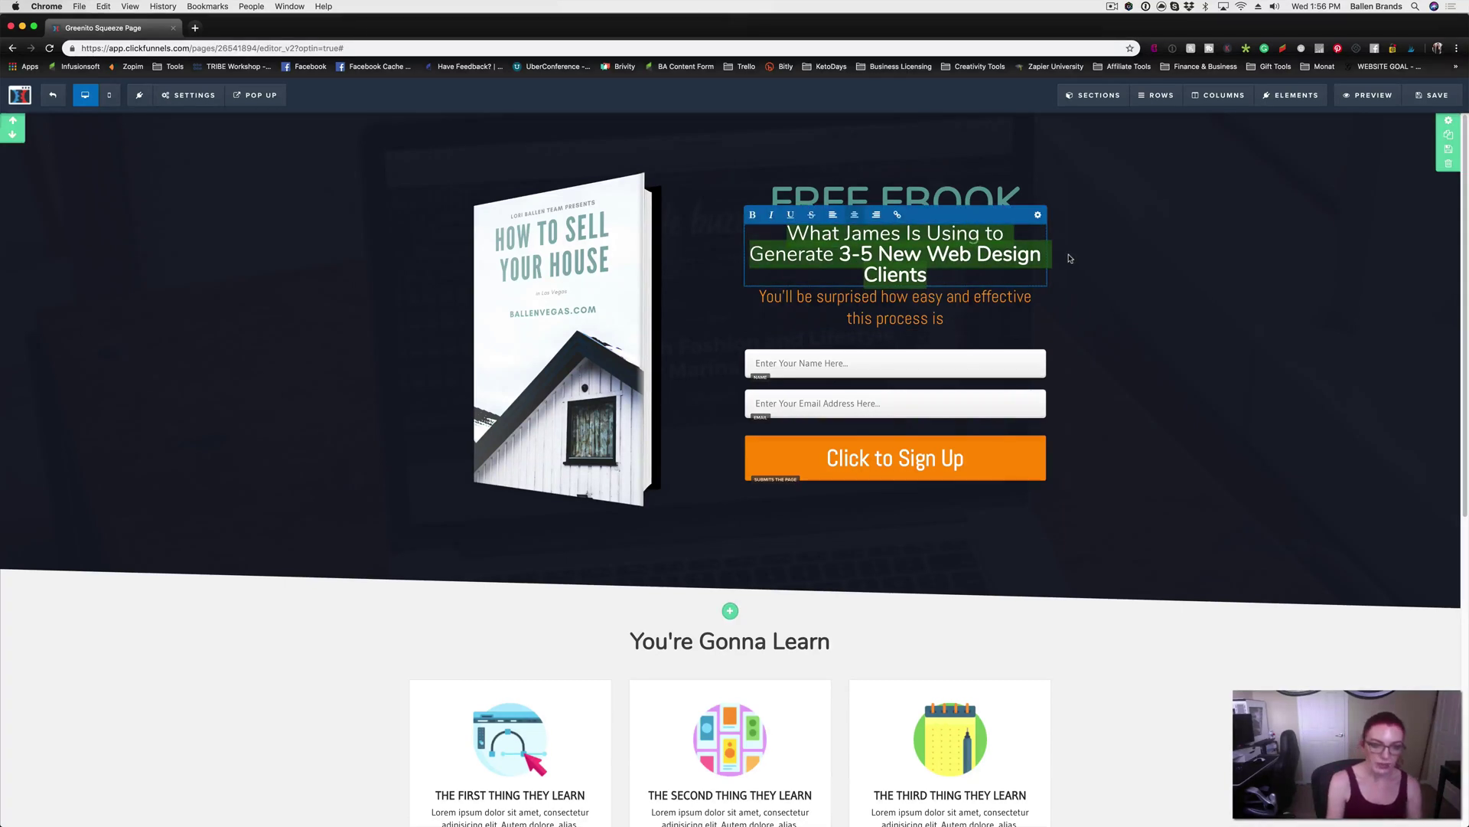
pyautogui.write('HOW')
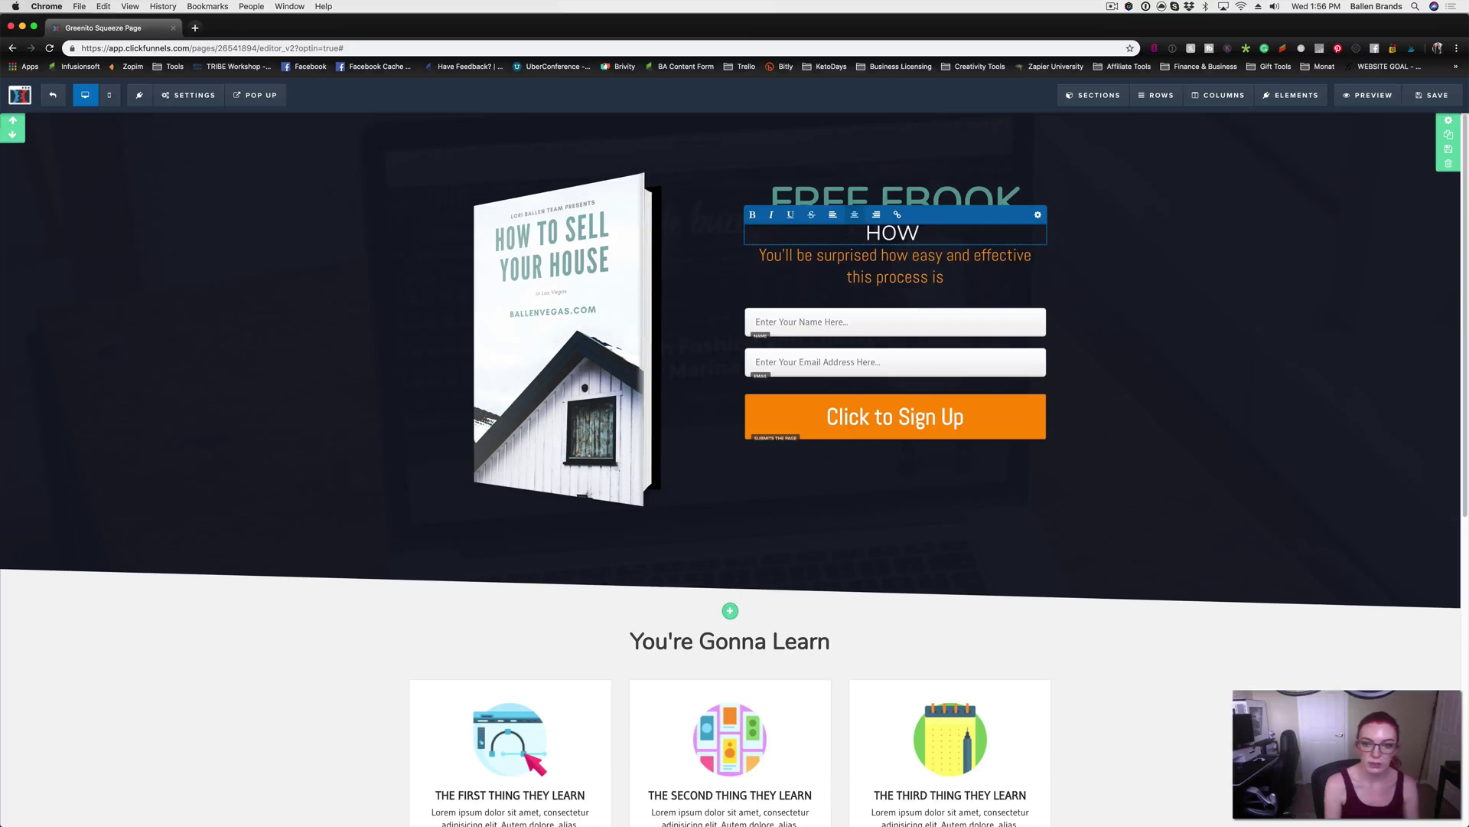
pyautogui.press('BackSpace')
pyautogui.press('BackSpace')
pyautogui.press('BackSpace')
pyautogui.write('oqw')
pyautogui.press('BackSpace')
pyautogui.press('BackSpace')
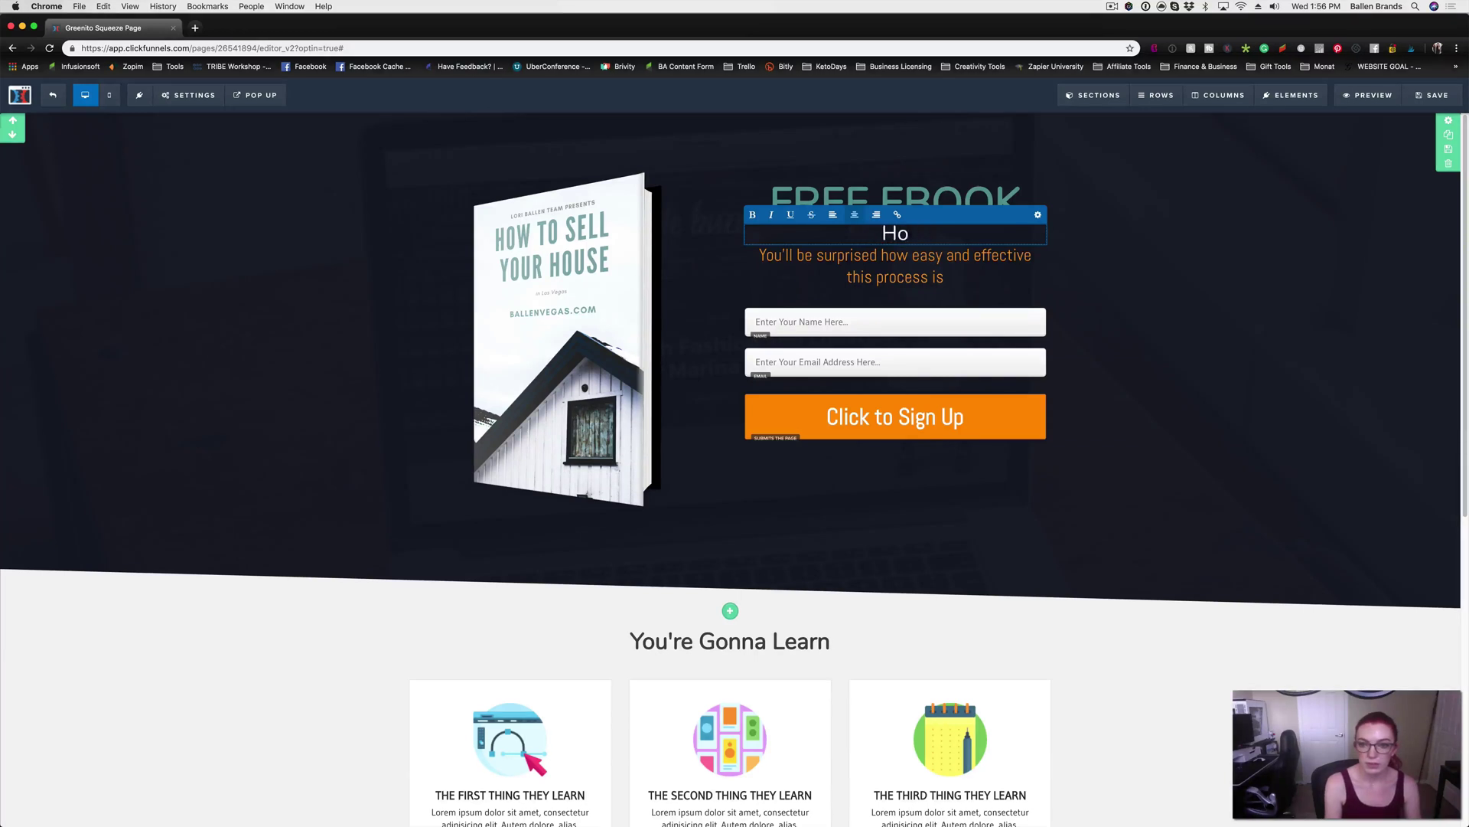
pyautogui.write('w to Sell ')
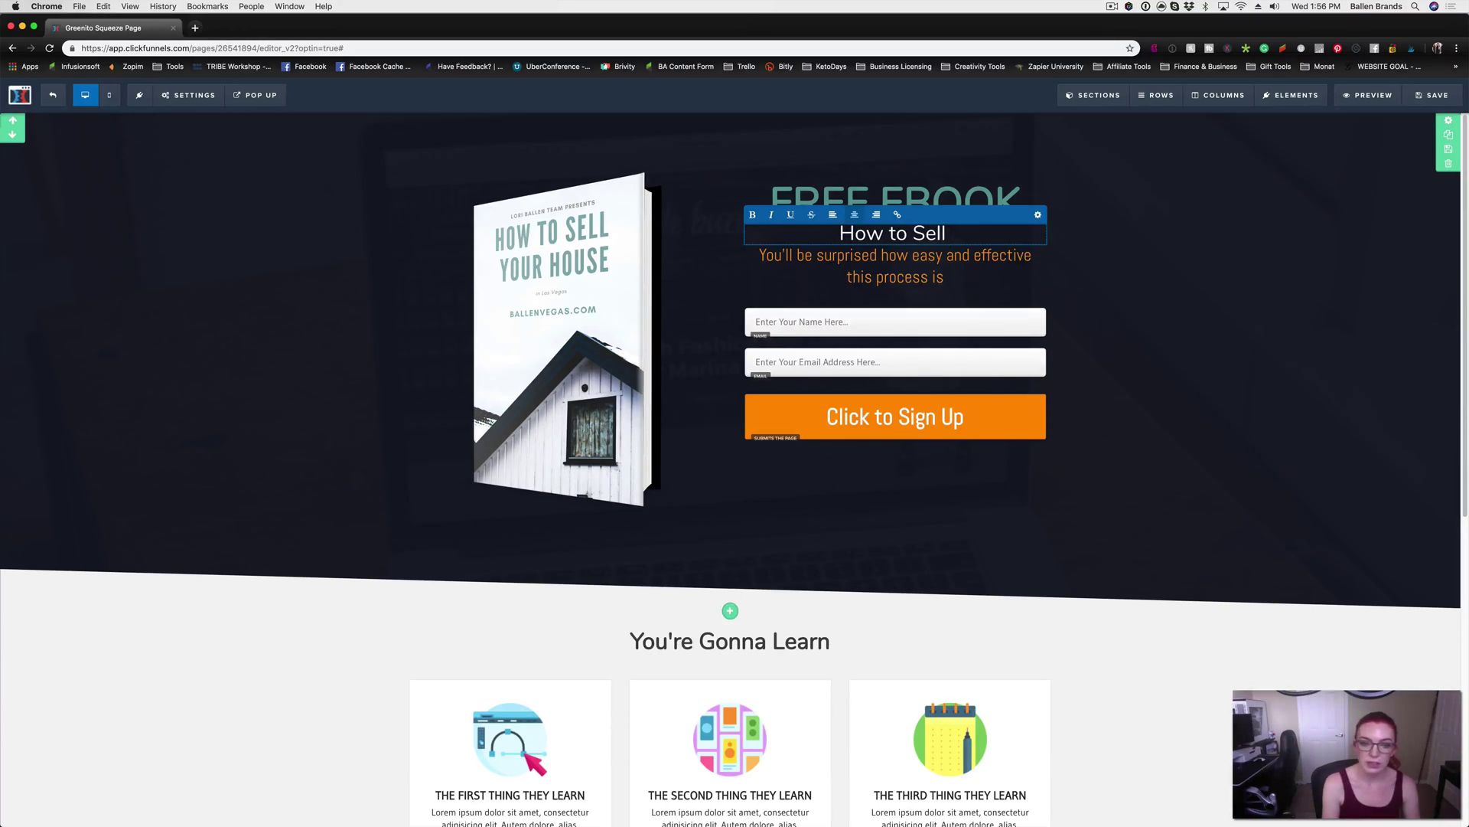
pyautogui.write('Your House in La')
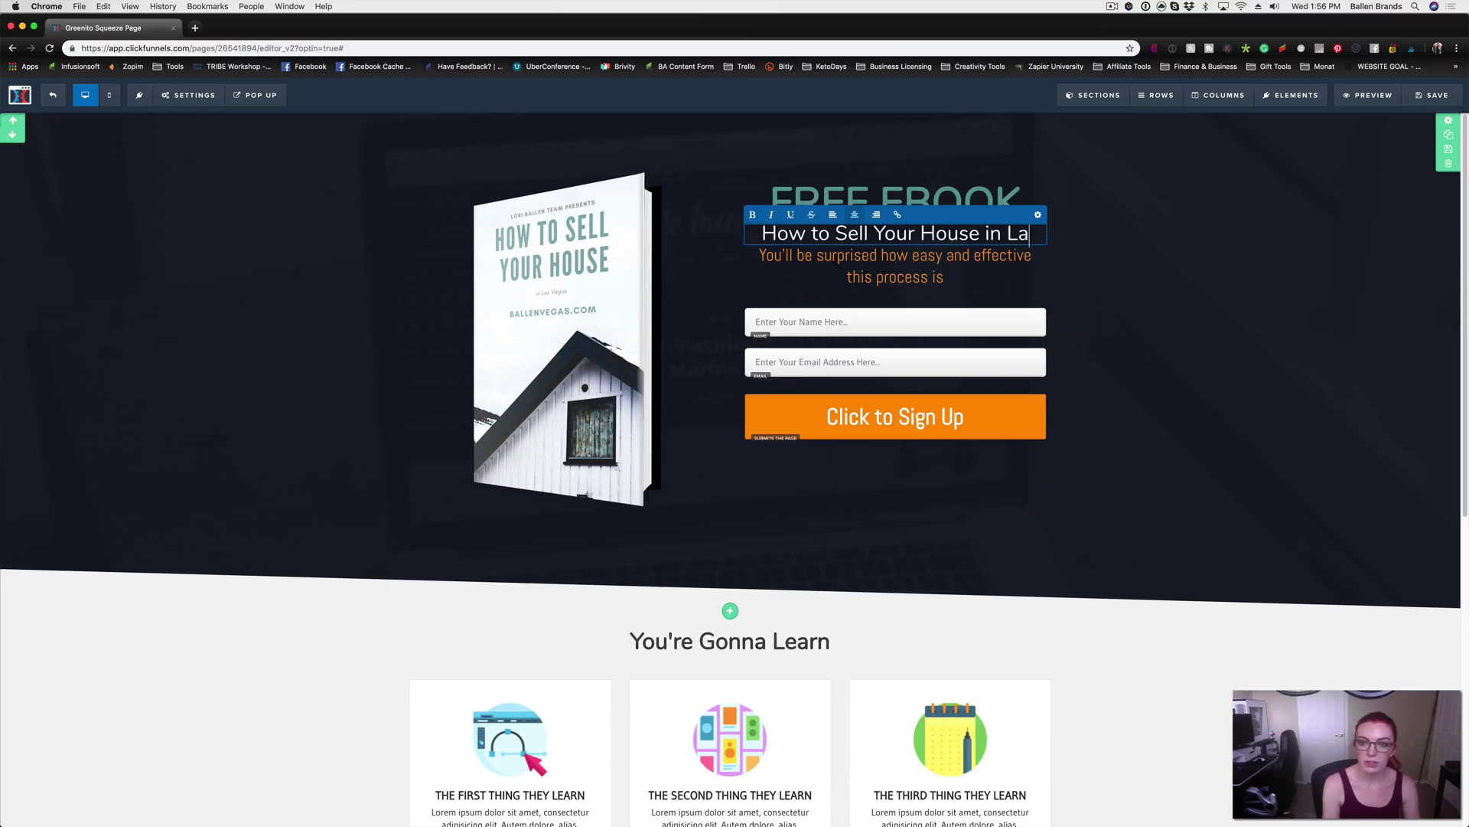
pyautogui.write('s Vegas')
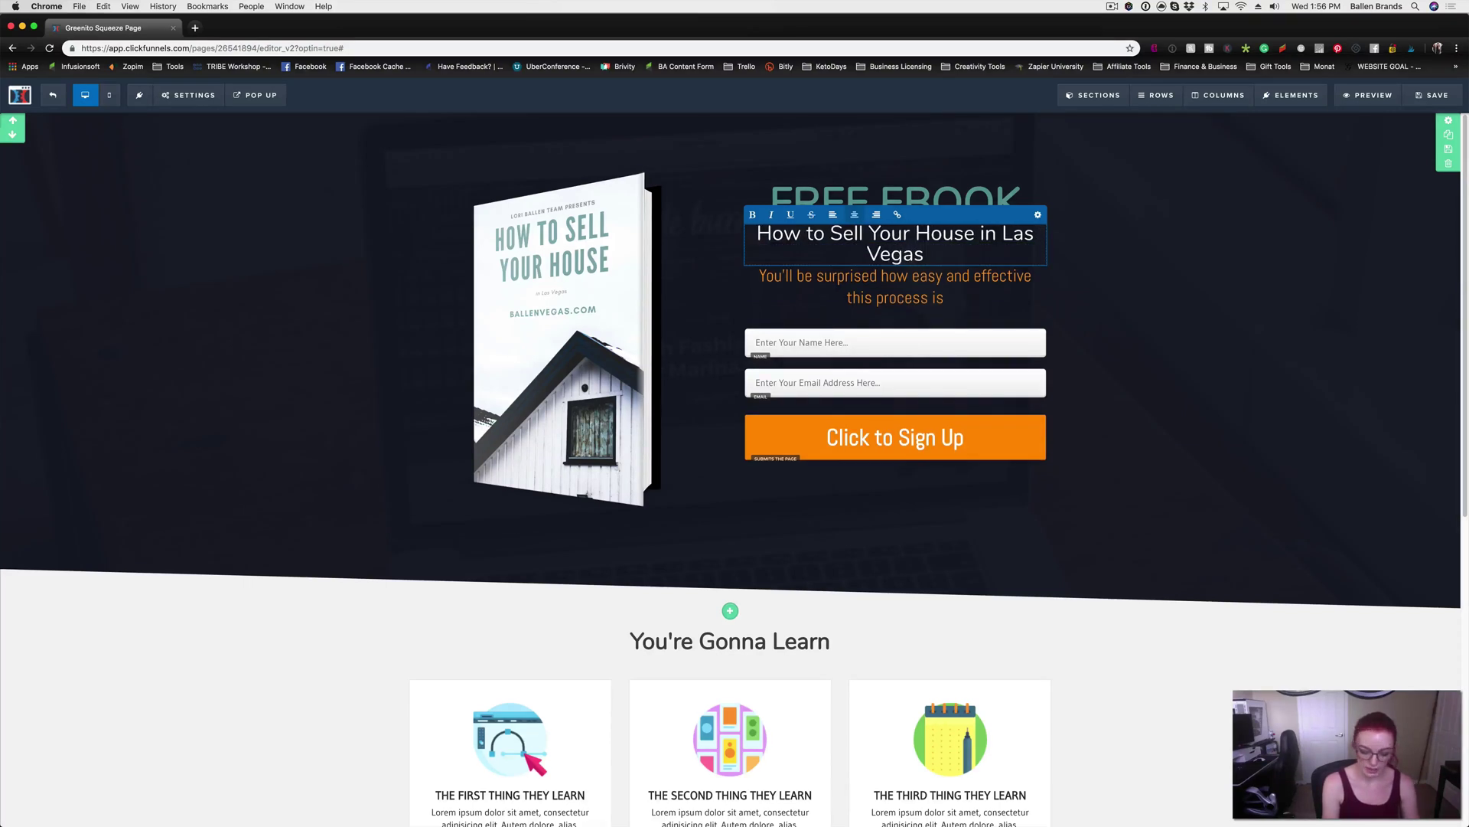
pyautogui.write(' | The compl')
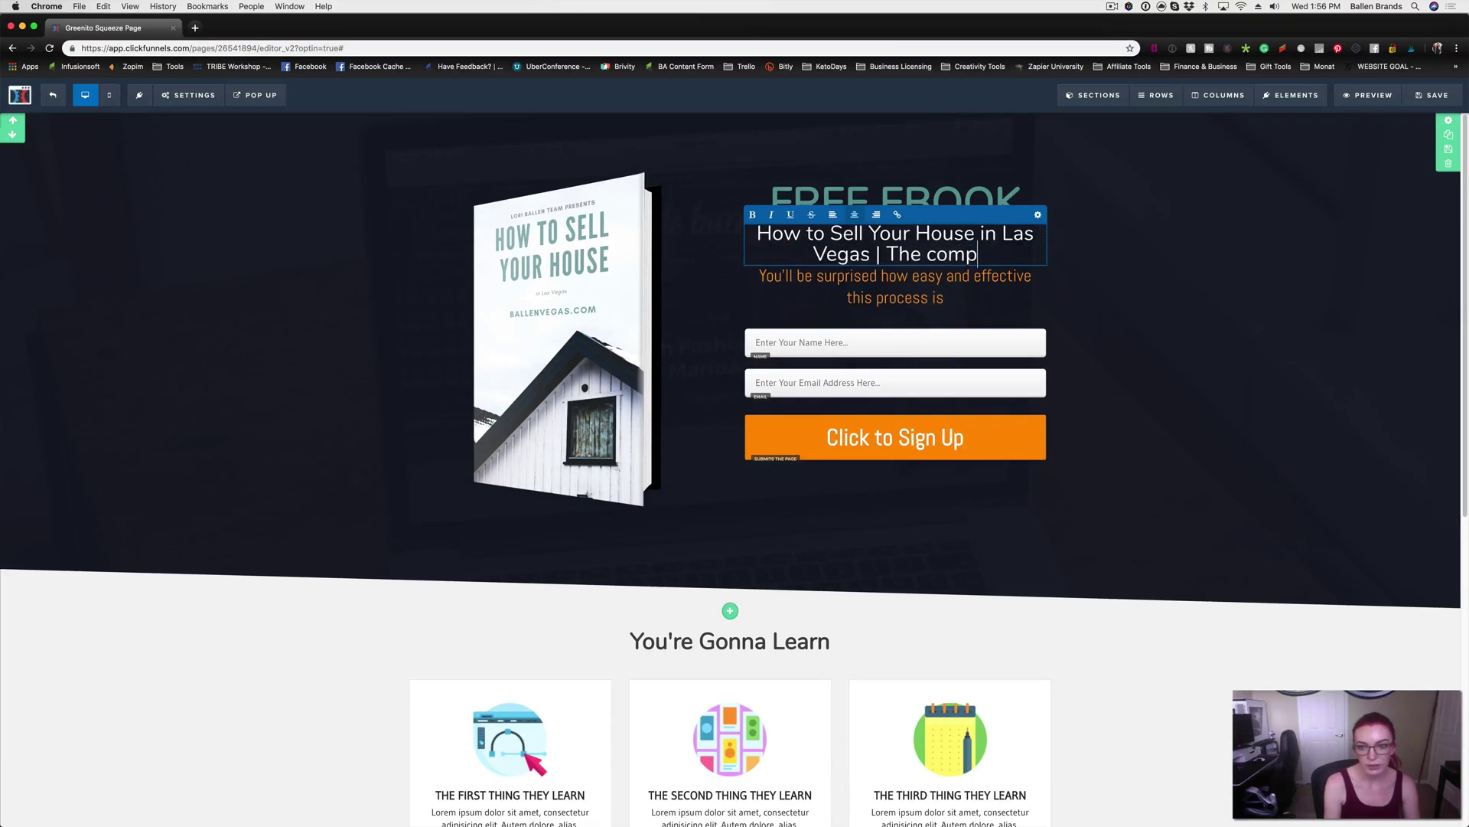
pyautogui.press('BackSpace')
pyautogui.press('BackSpace')
pyautogui.press('BackSpace')
pyautogui.press('BackSpace')
pyautogui.press('BackSpace')
pyautogui.write('Co')
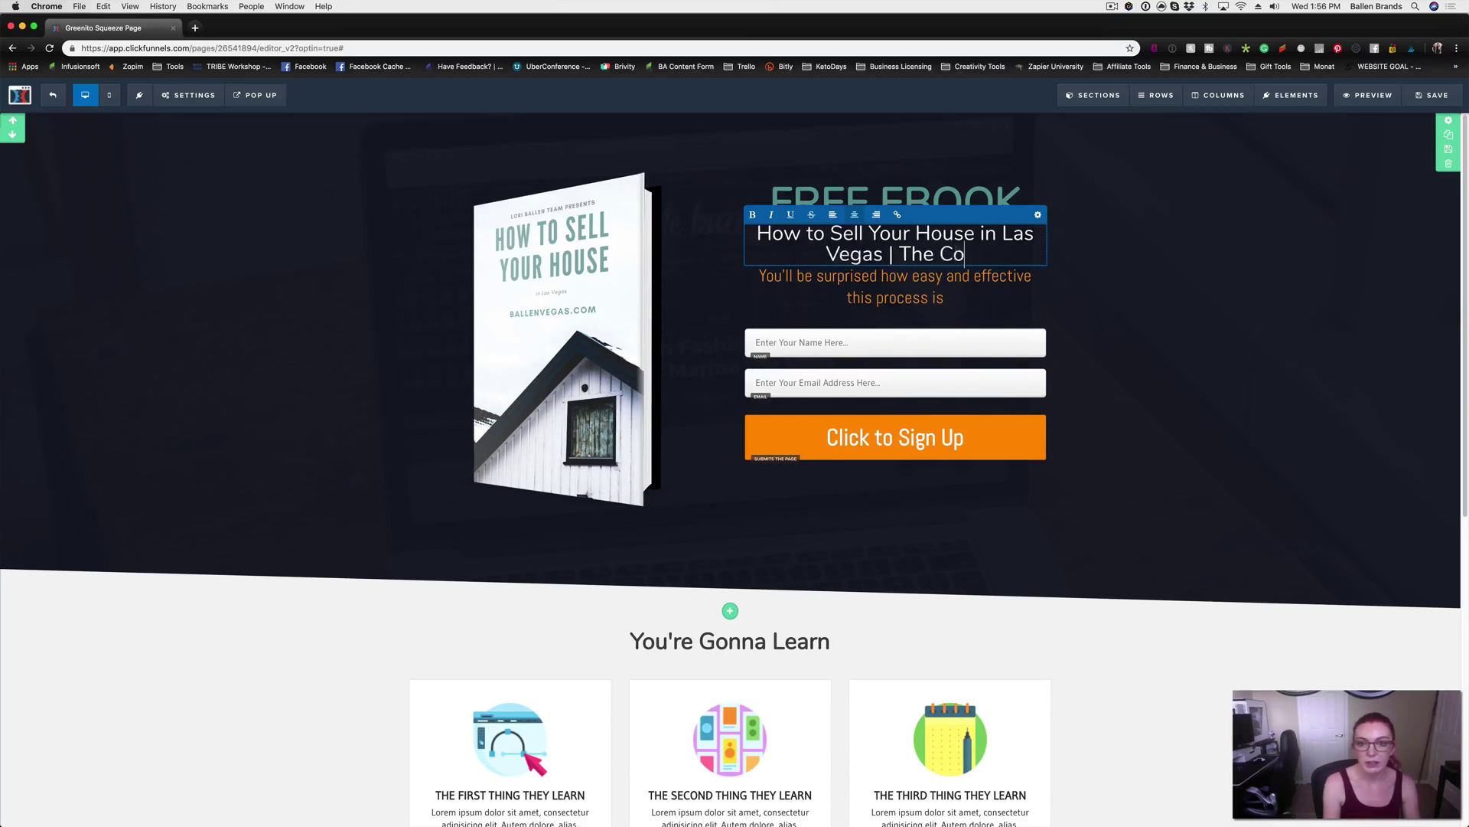
pyautogui.write('mplete Guide')
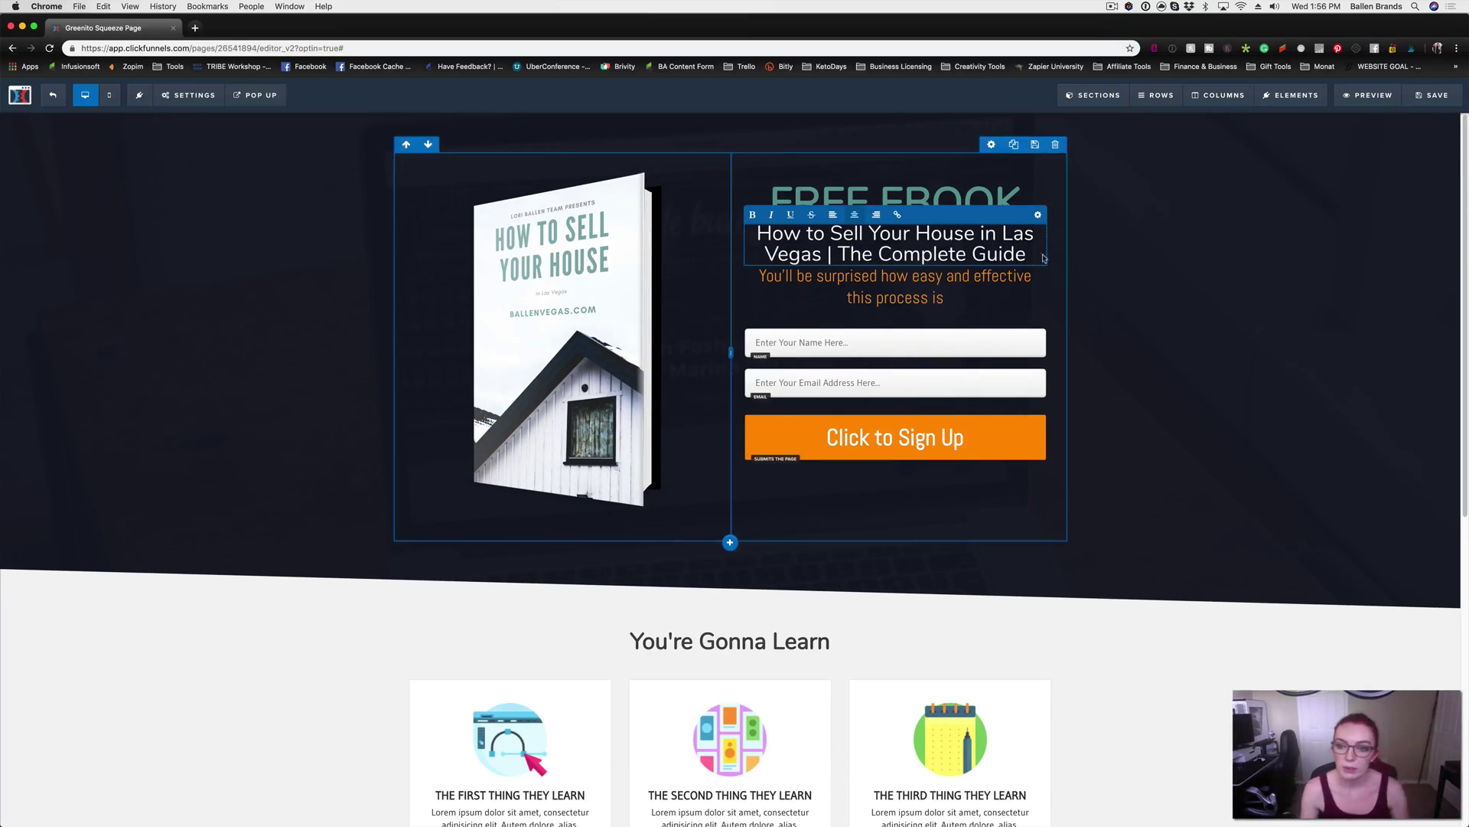
pyautogui.moveTo(960, 254); pyautogui.dragTo(842, 255)
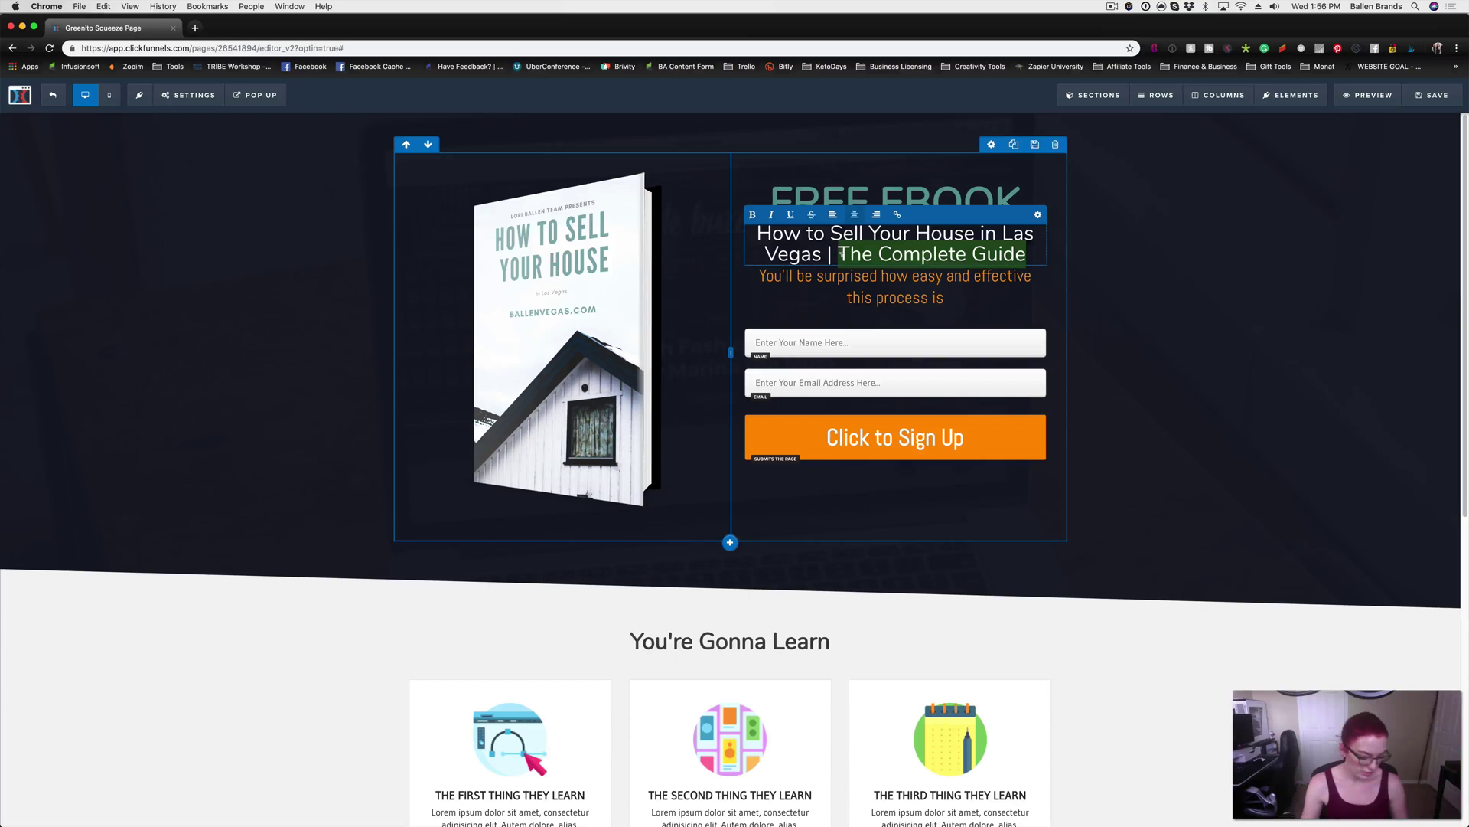
pyautogui.press('super+b')
pyautogui.click(1141, 284)
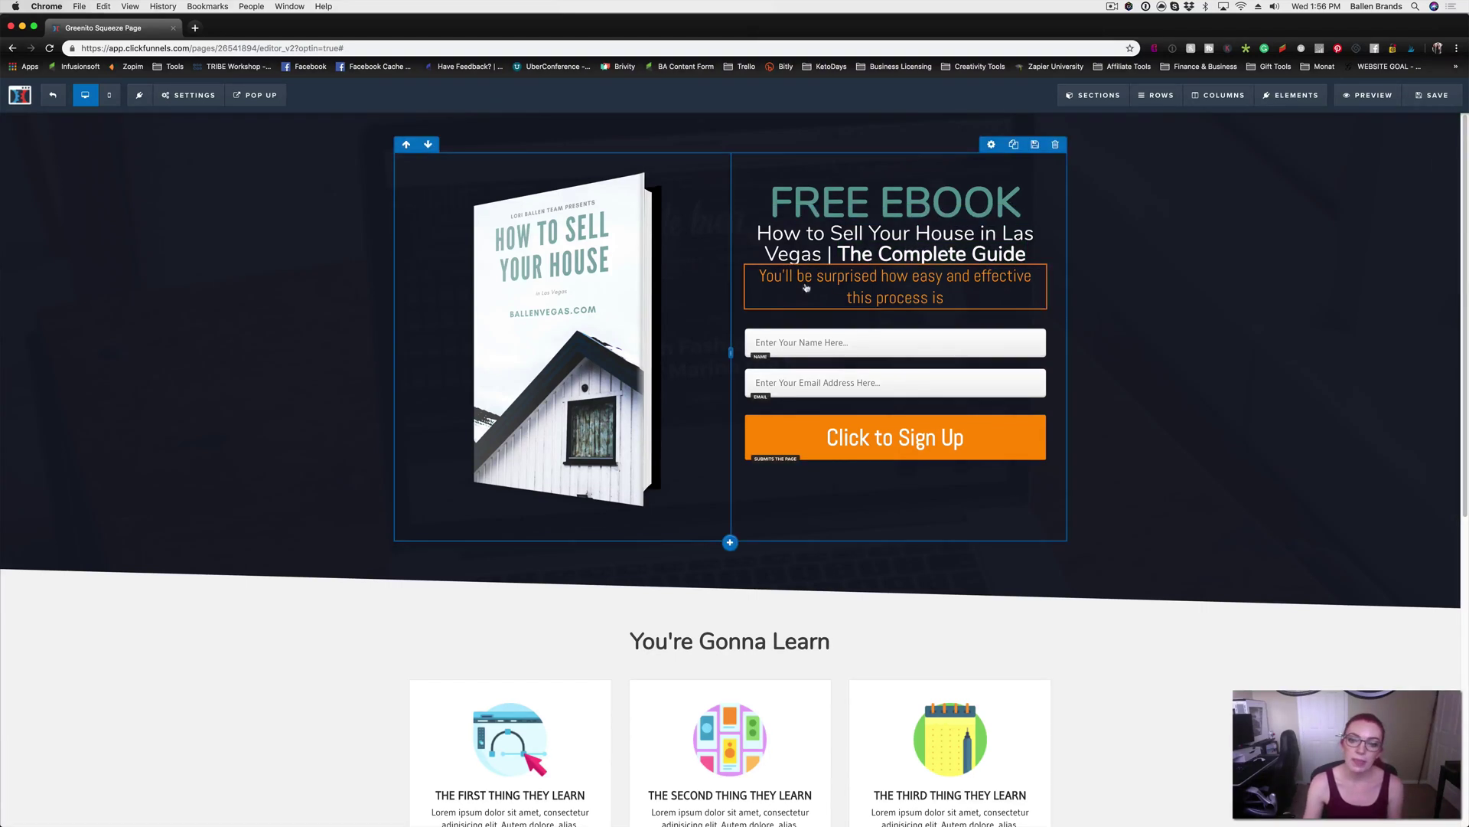
# Replace the orange tagline with 'Access Tips & Tricks for Selling Your Las Vegas Home FAST'
pyautogui.click(889, 300)
pyautogui.tripleClick(1018, 293)
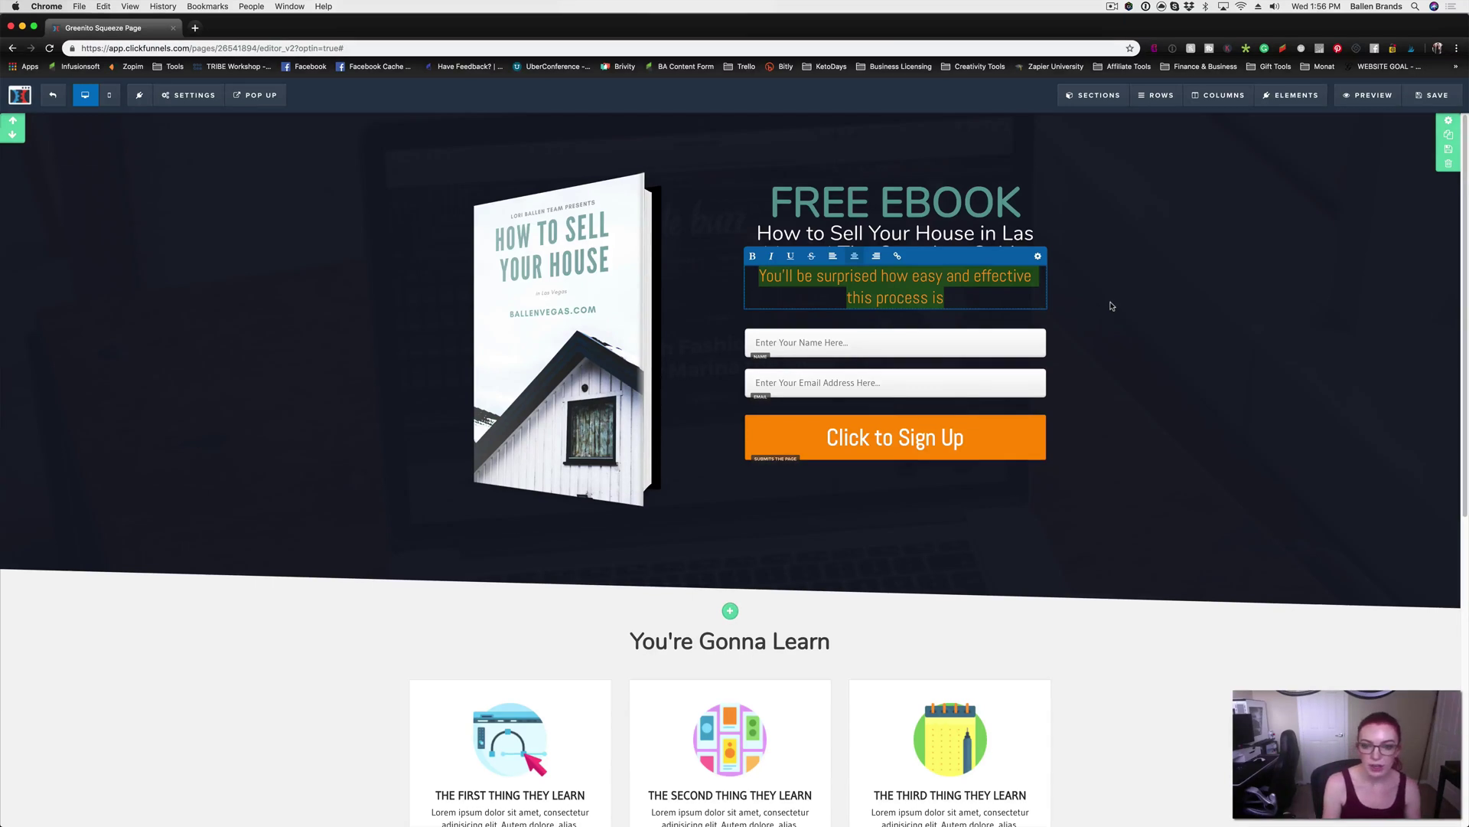
pyautogui.write('Access Tips ')
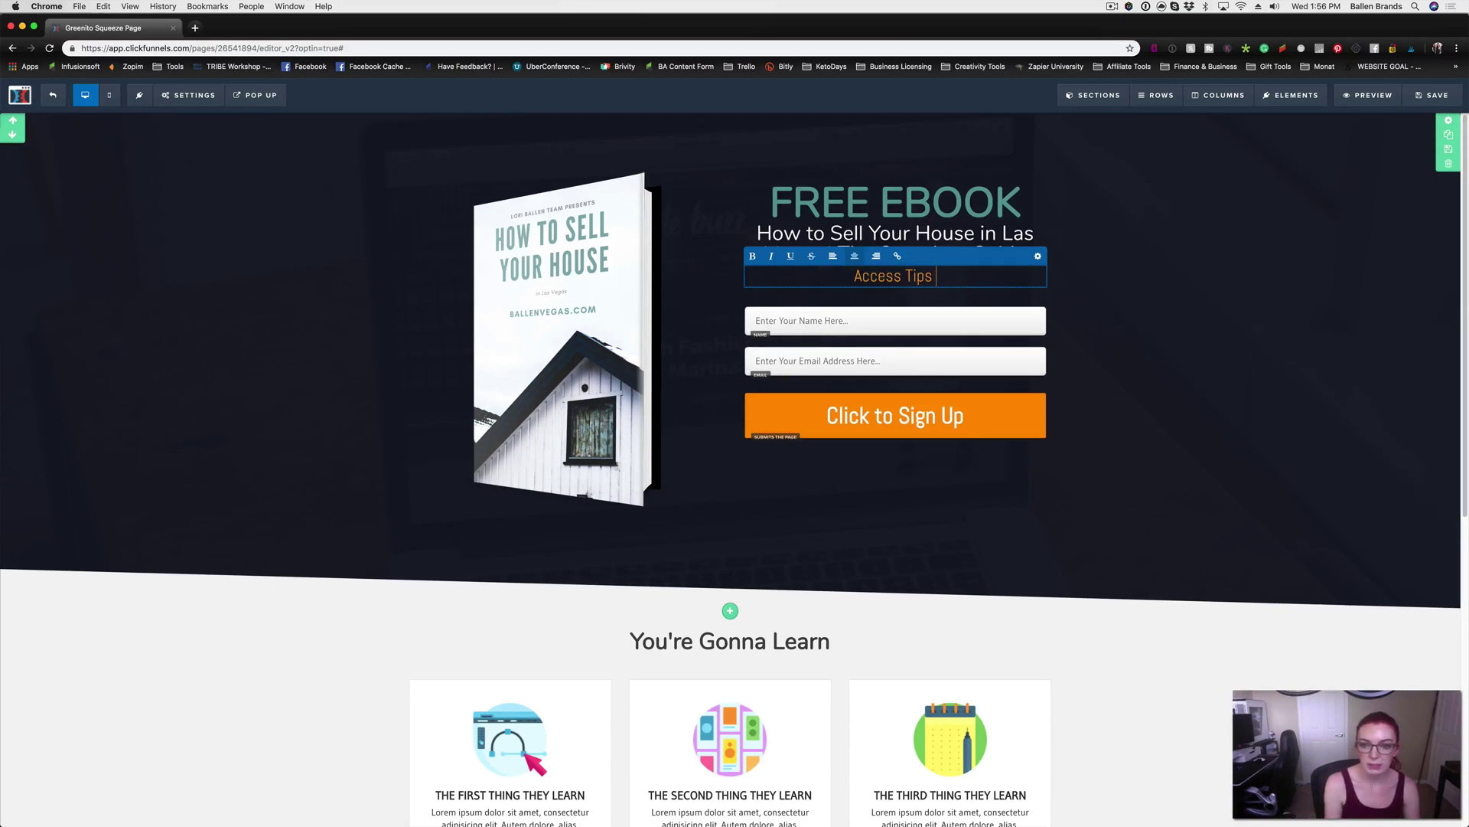
pyautogui.write('& Tricks for Sel')
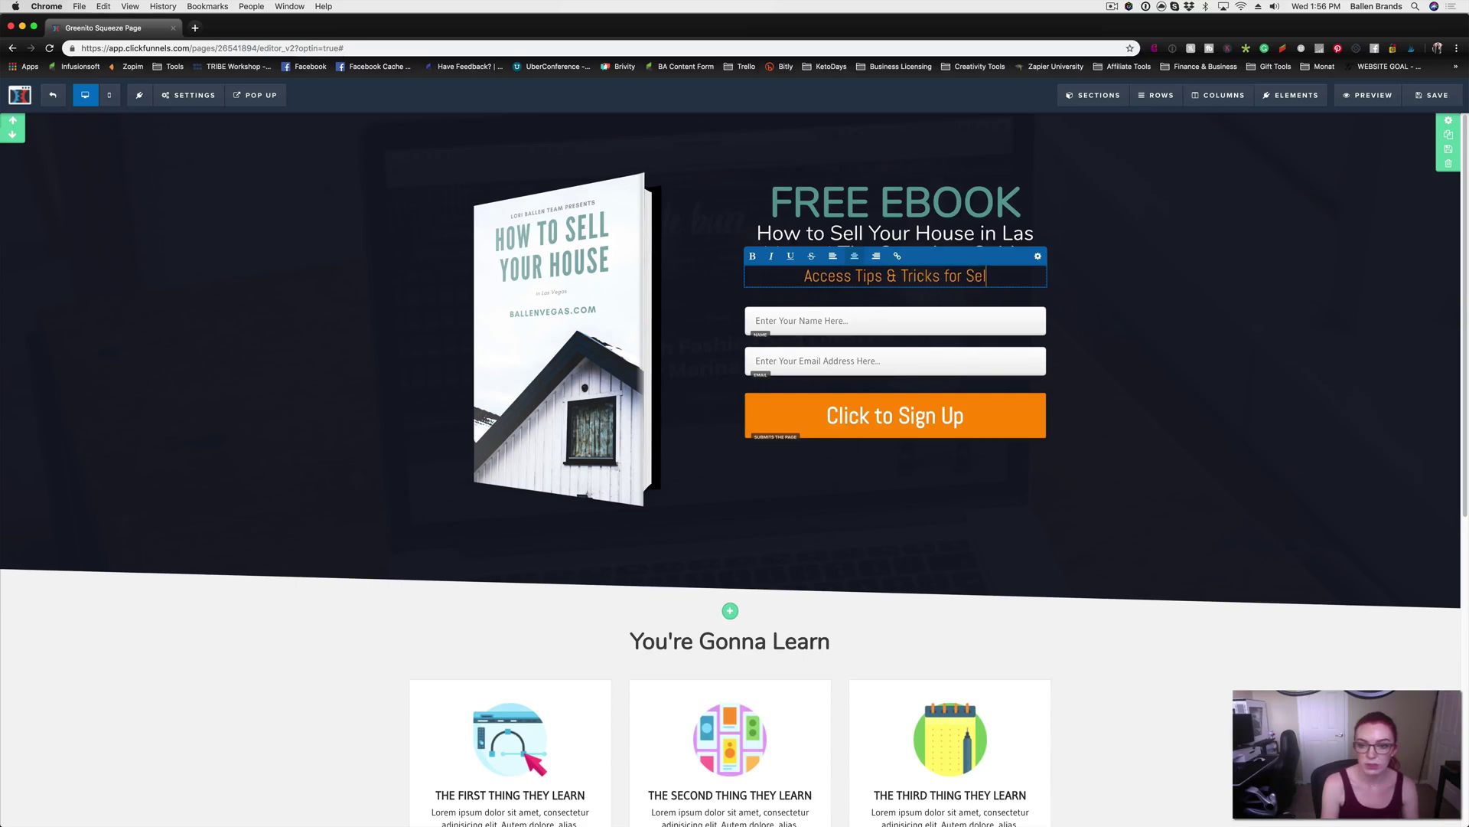
pyautogui.write('ling Your House FAST')
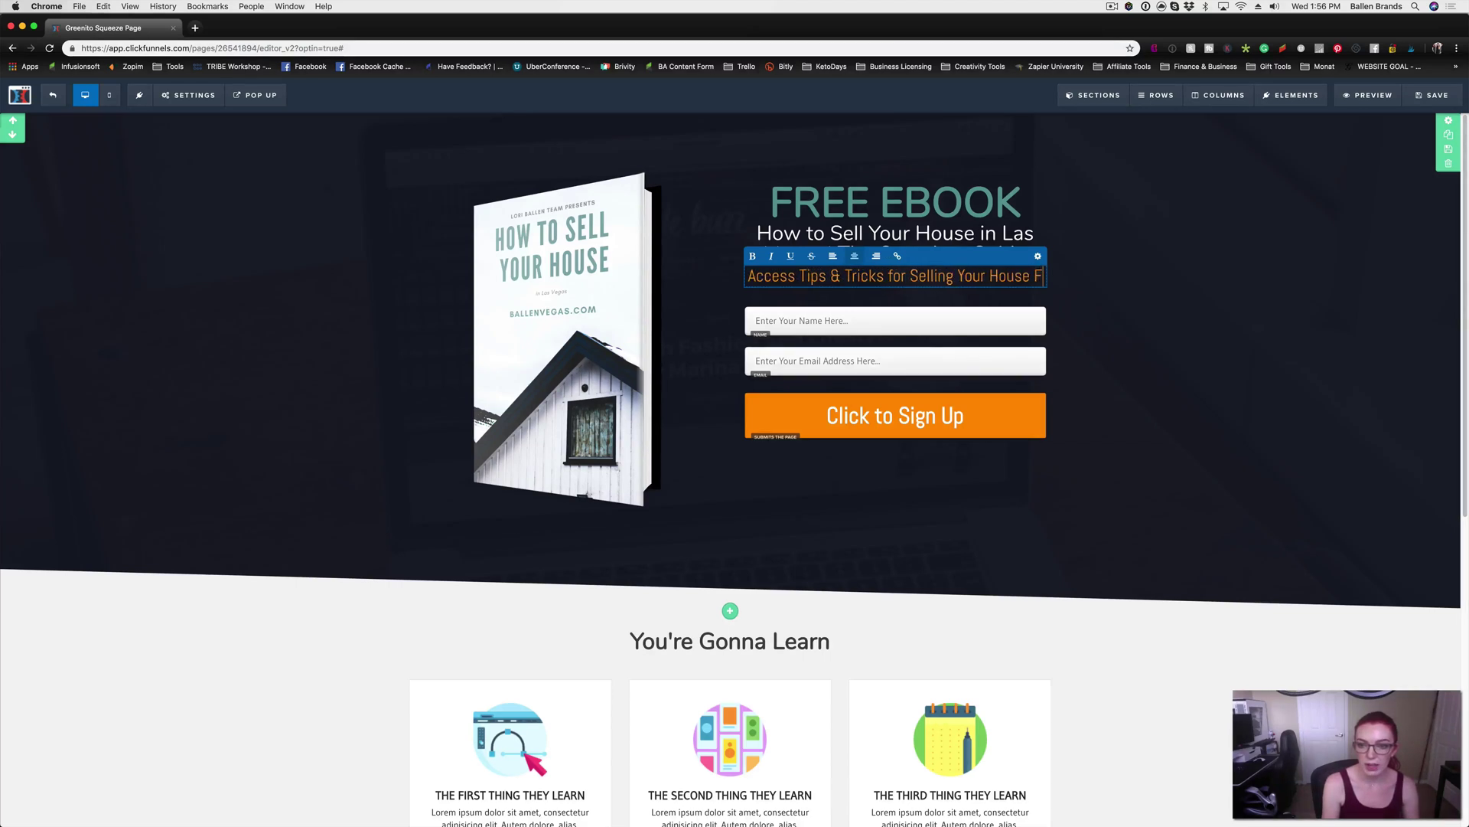
pyautogui.click(960, 277)
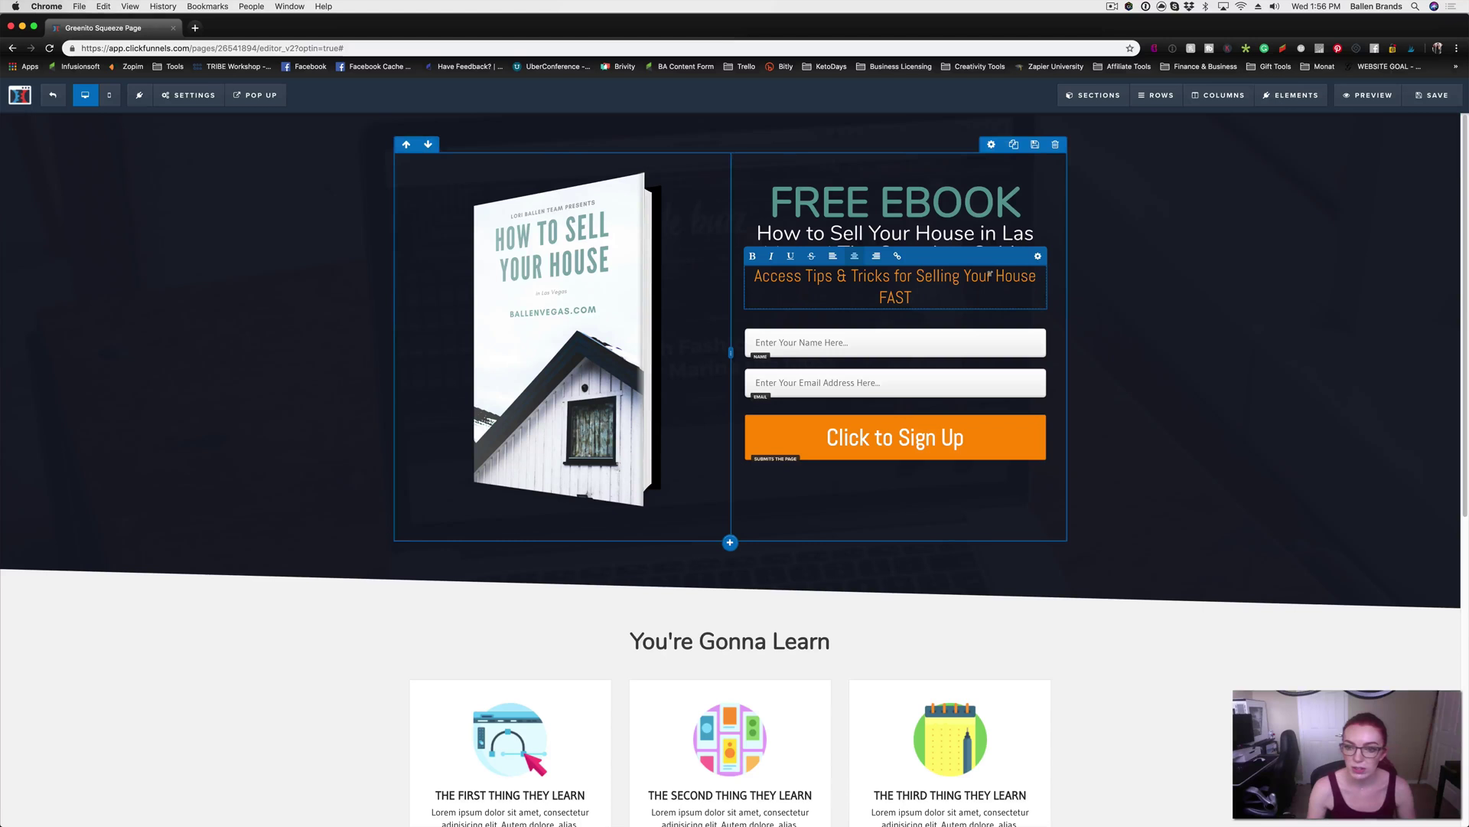
pyautogui.write('Las Vegas')
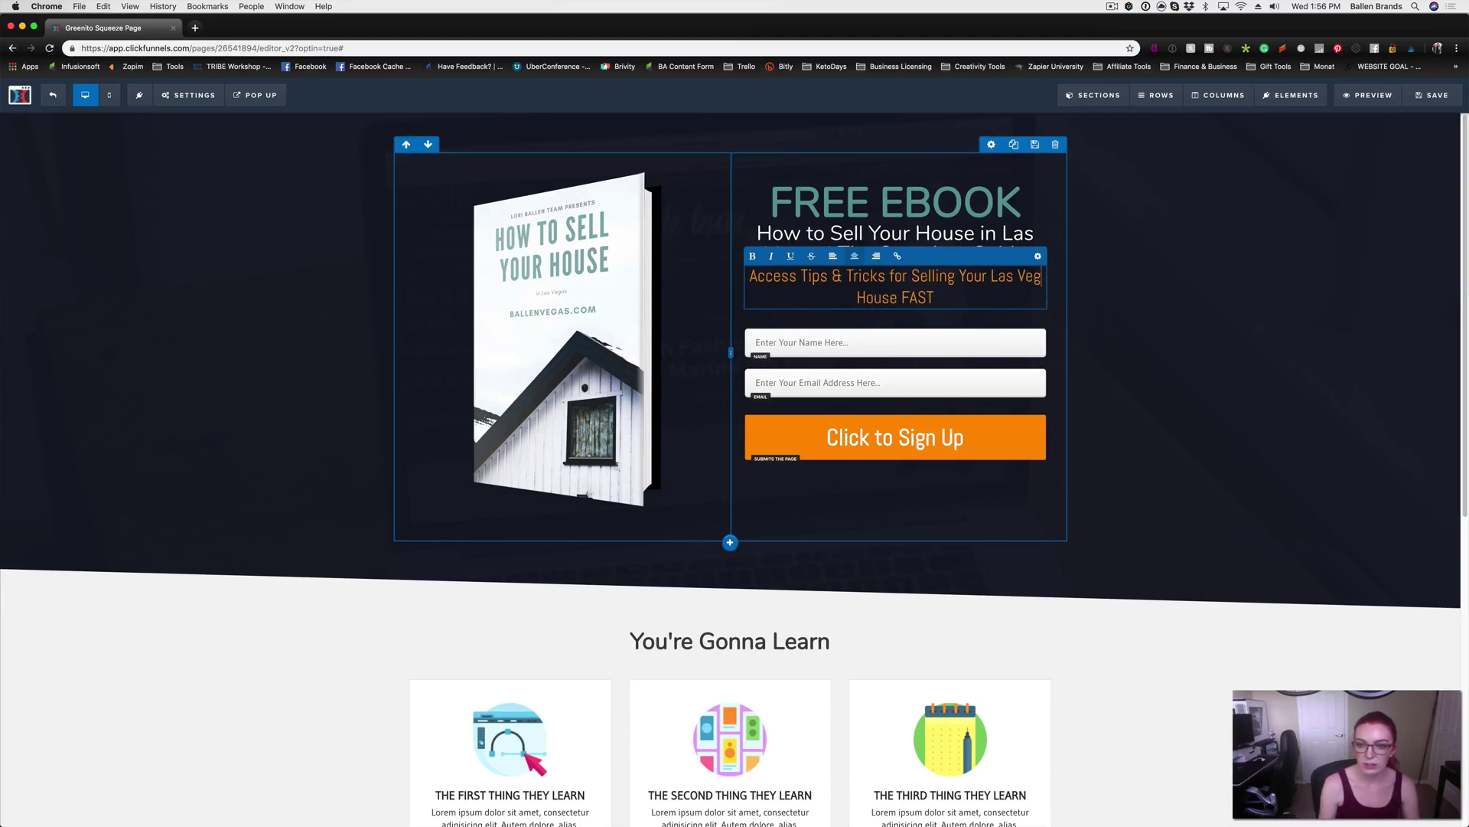
pyautogui.moveTo(919, 298); pyautogui.dragTo(891, 298)
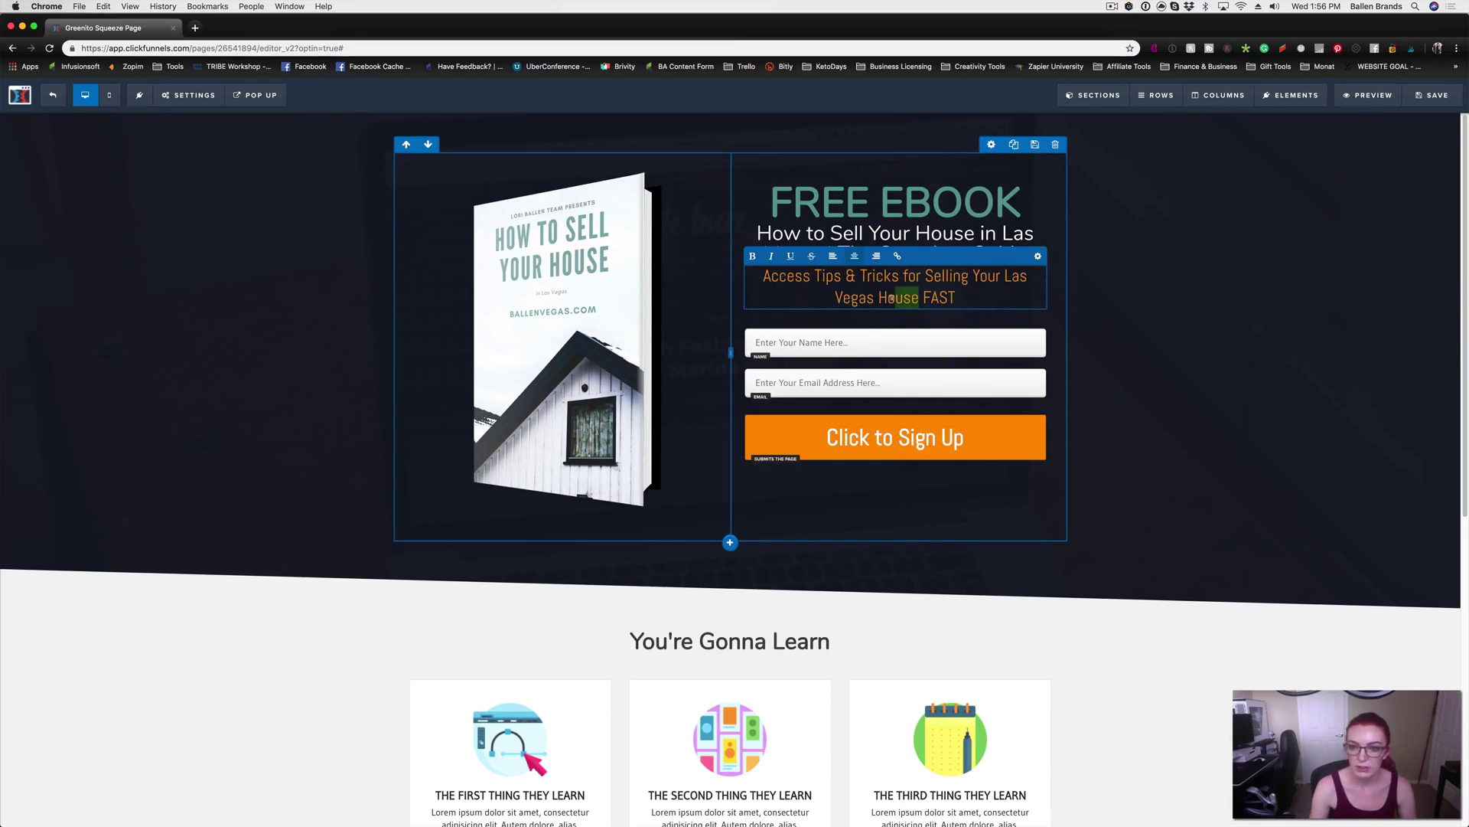
pyautogui.write('me')
pyautogui.click(1171, 310)
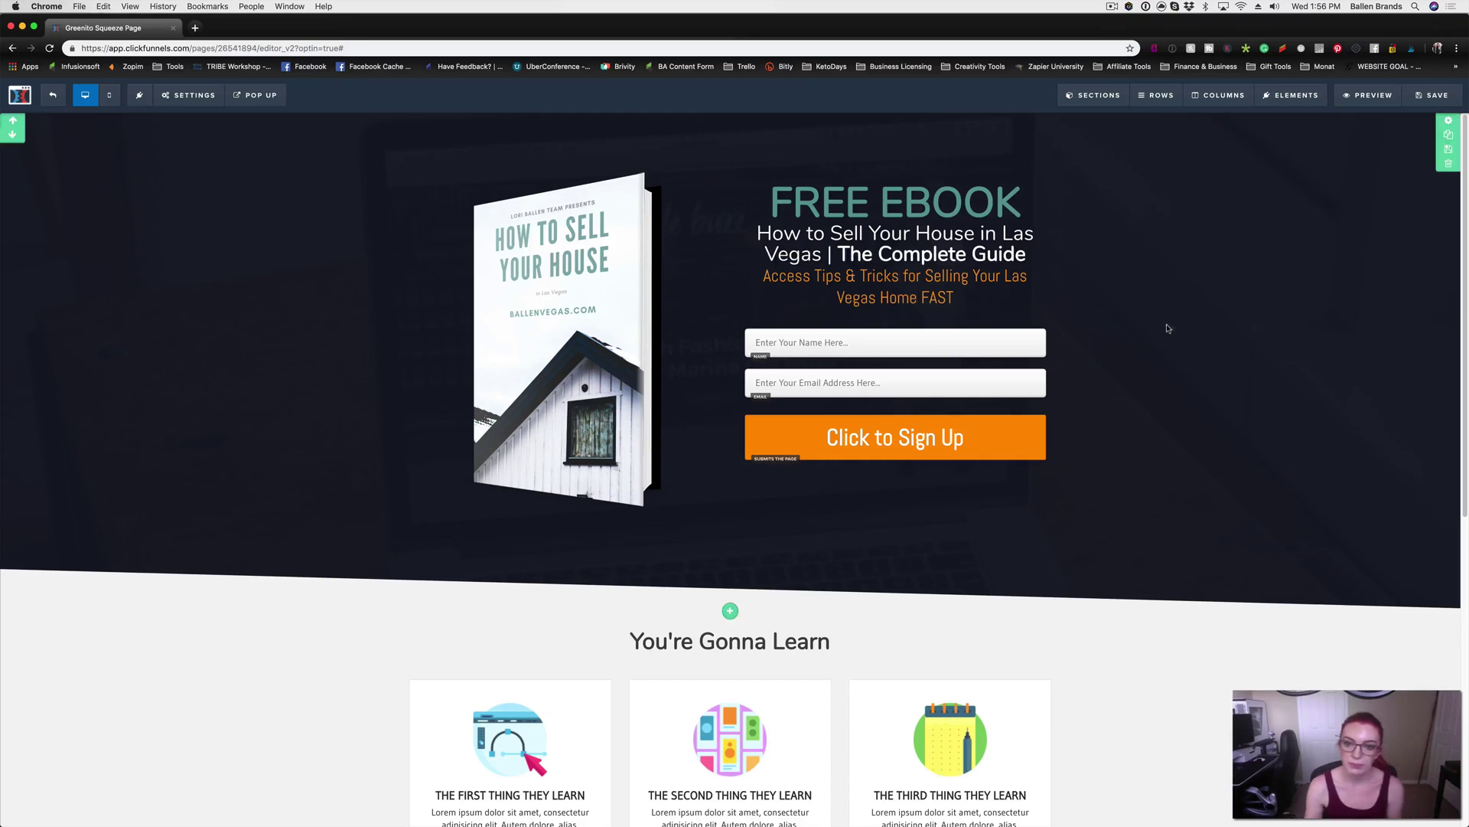
# Switch the 'Access Tips & Tricks…' tagline's text colour from orange to teal
pyautogui.moveTo(1015, 299)
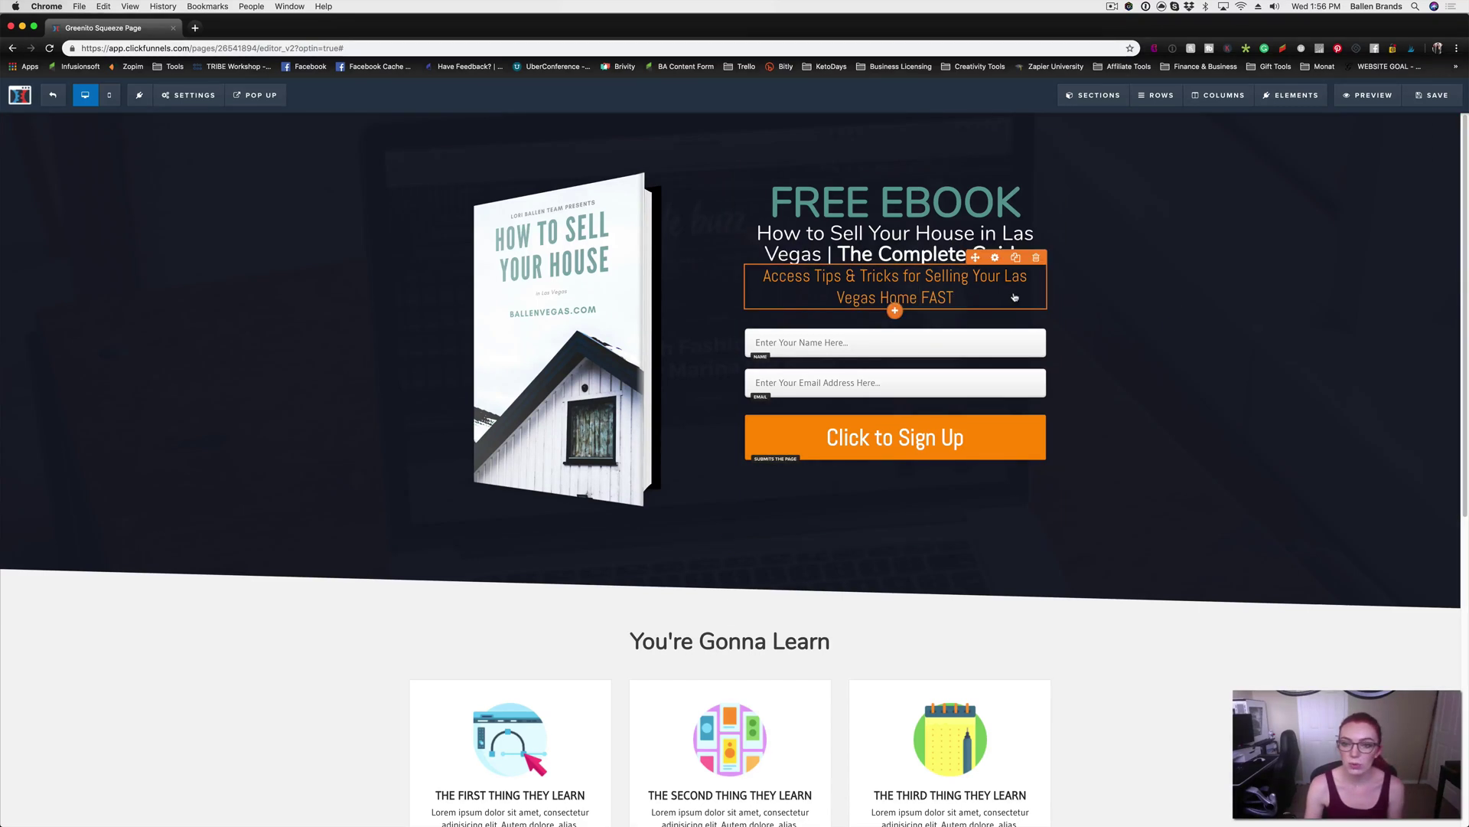
pyautogui.click(995, 259)
pyautogui.click(1381, 317)
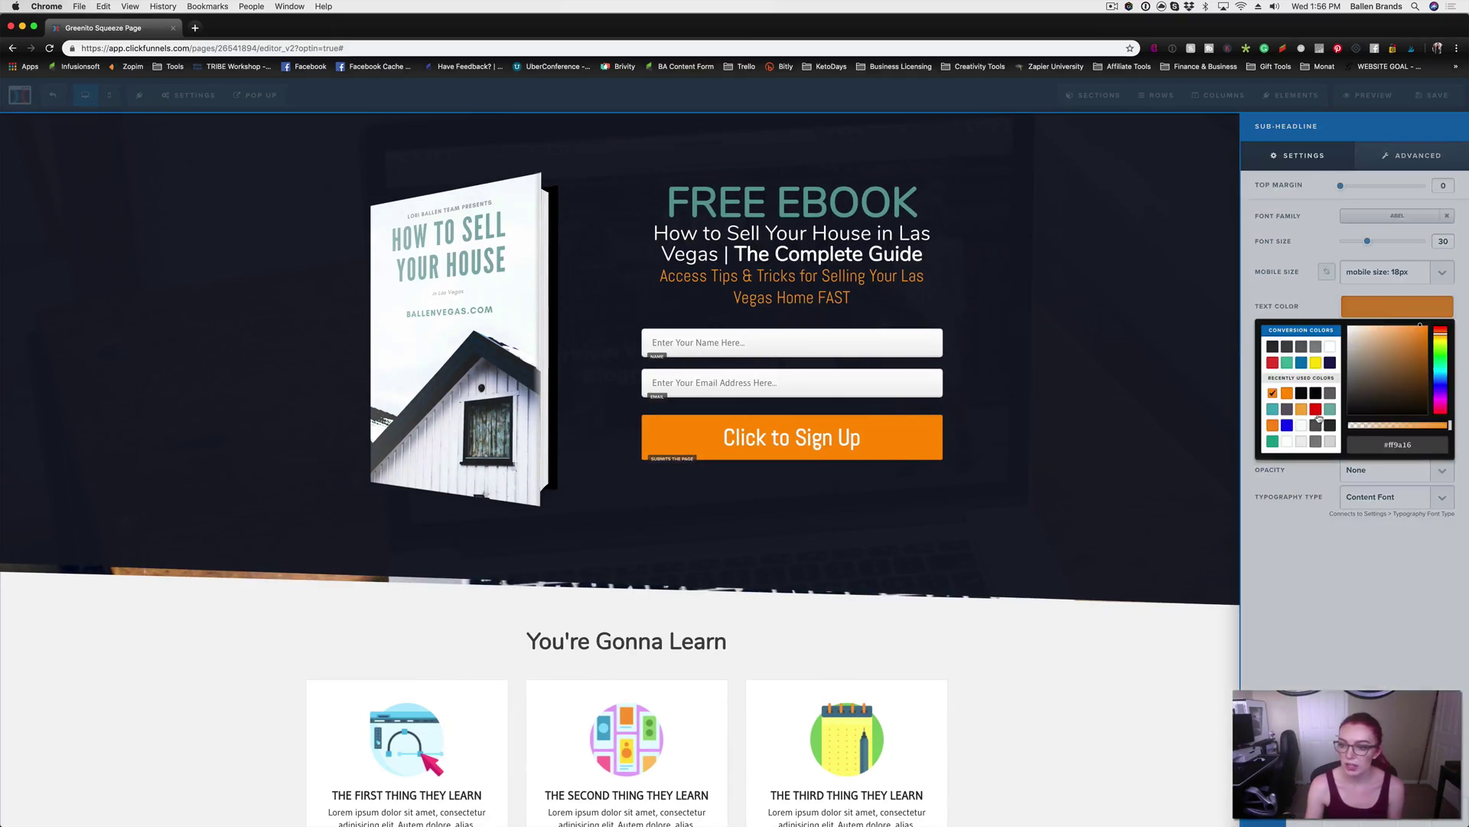
pyautogui.click(1329, 411)
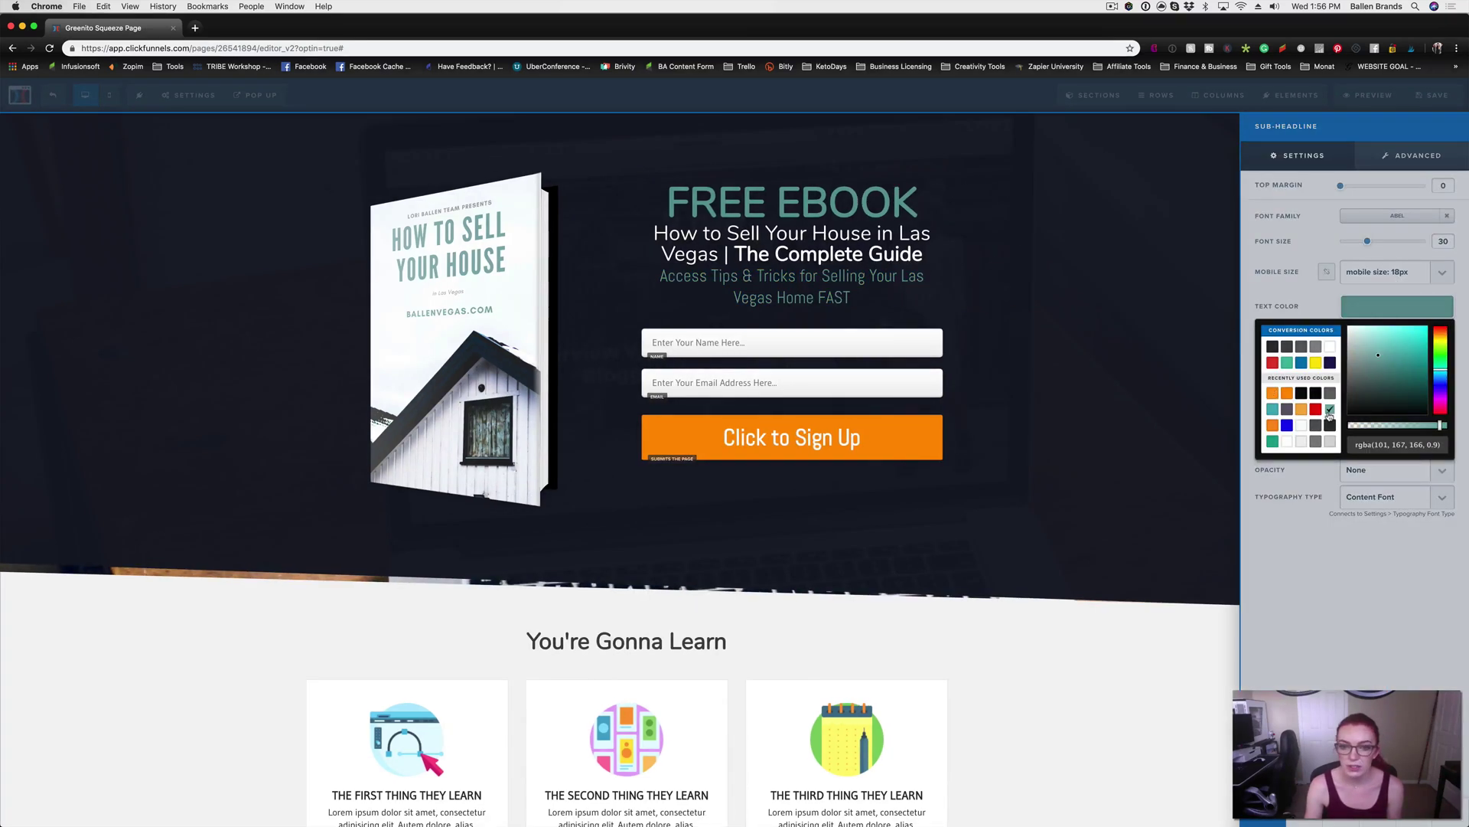
pyautogui.click(1066, 397)
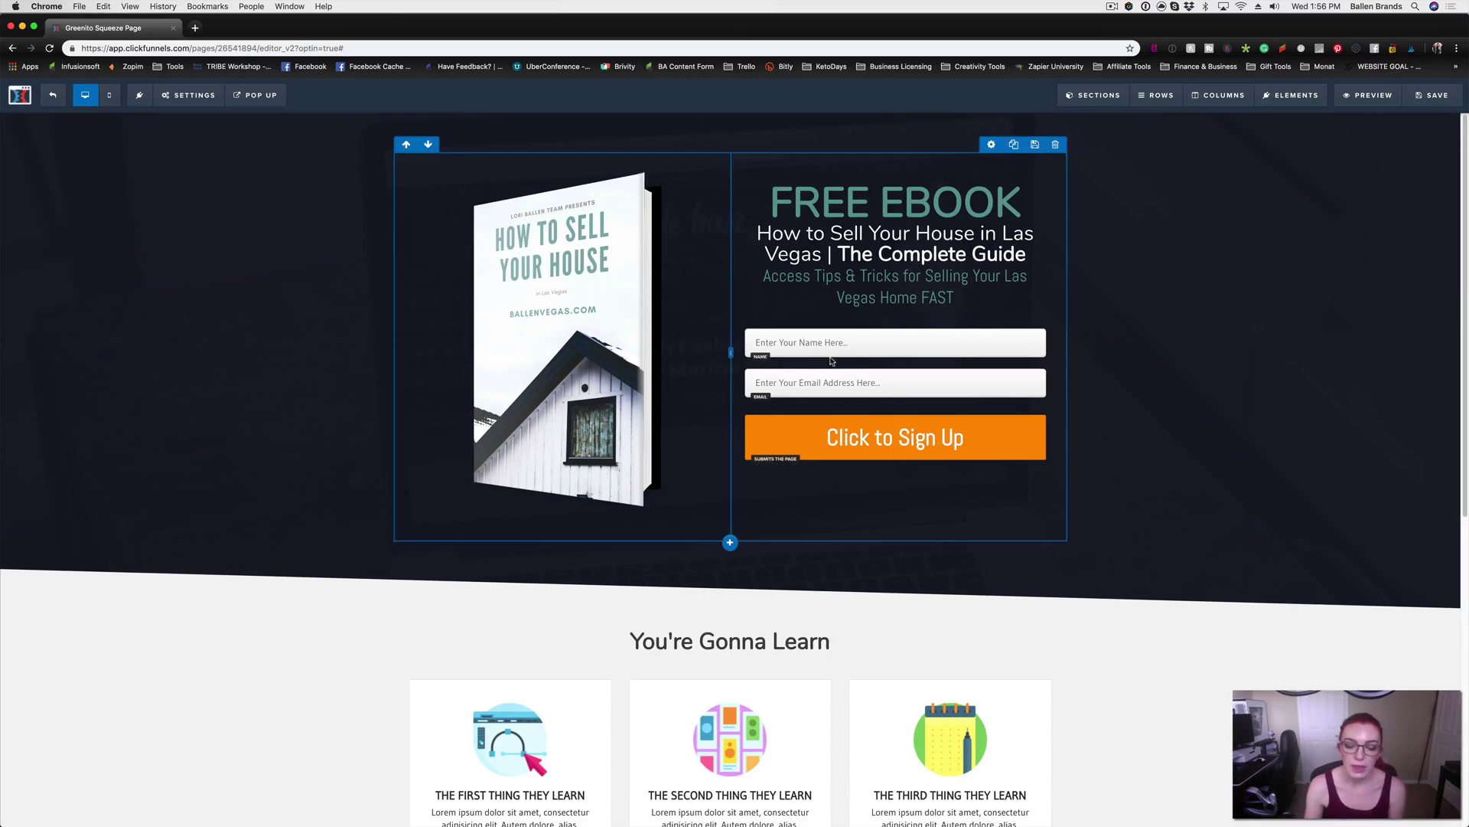
# Give the Click to Sign Up button a yellow (#ffe300) background
pyautogui.click(954, 441)
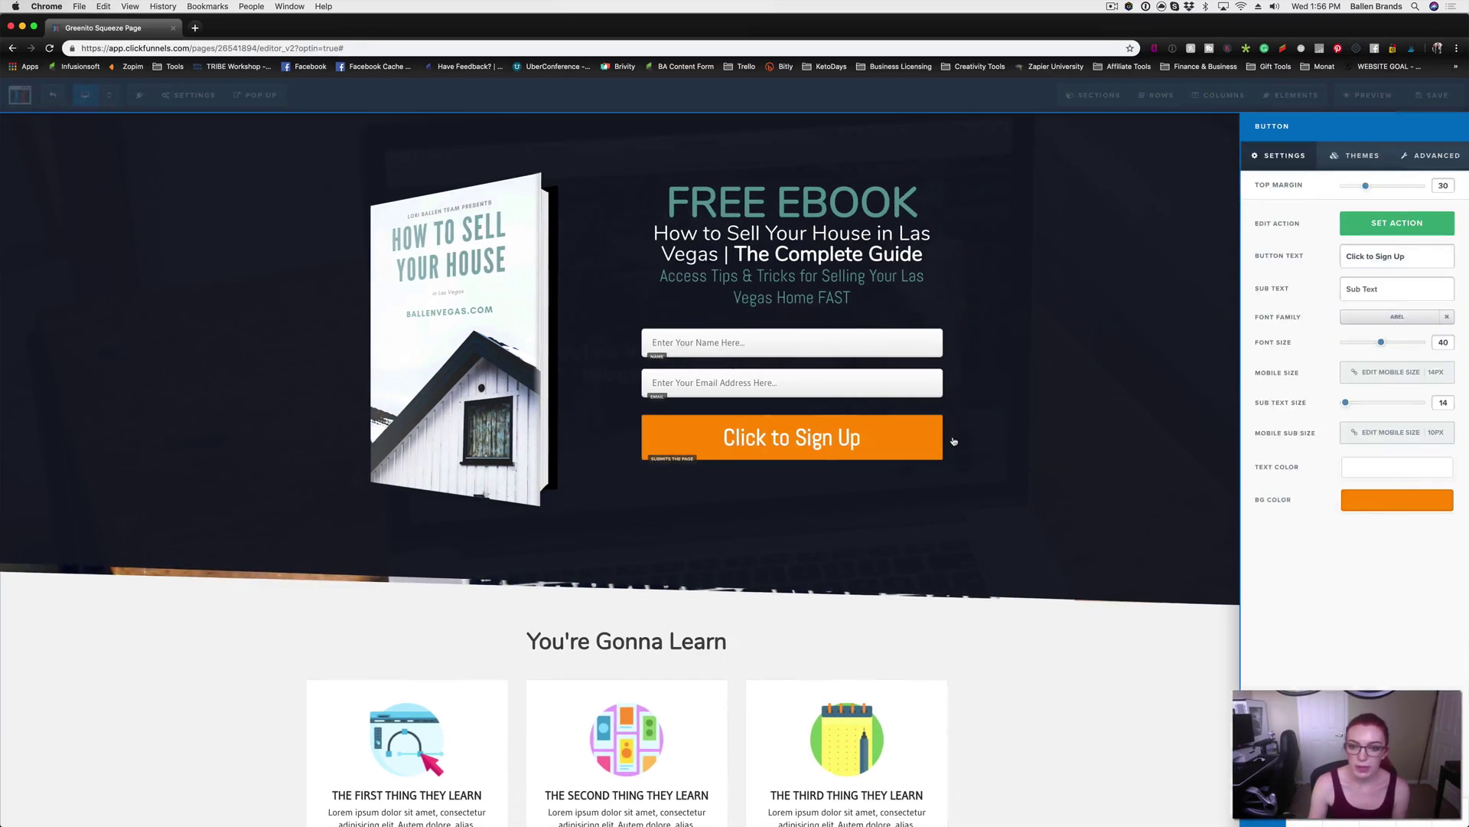
pyautogui.click(1386, 508)
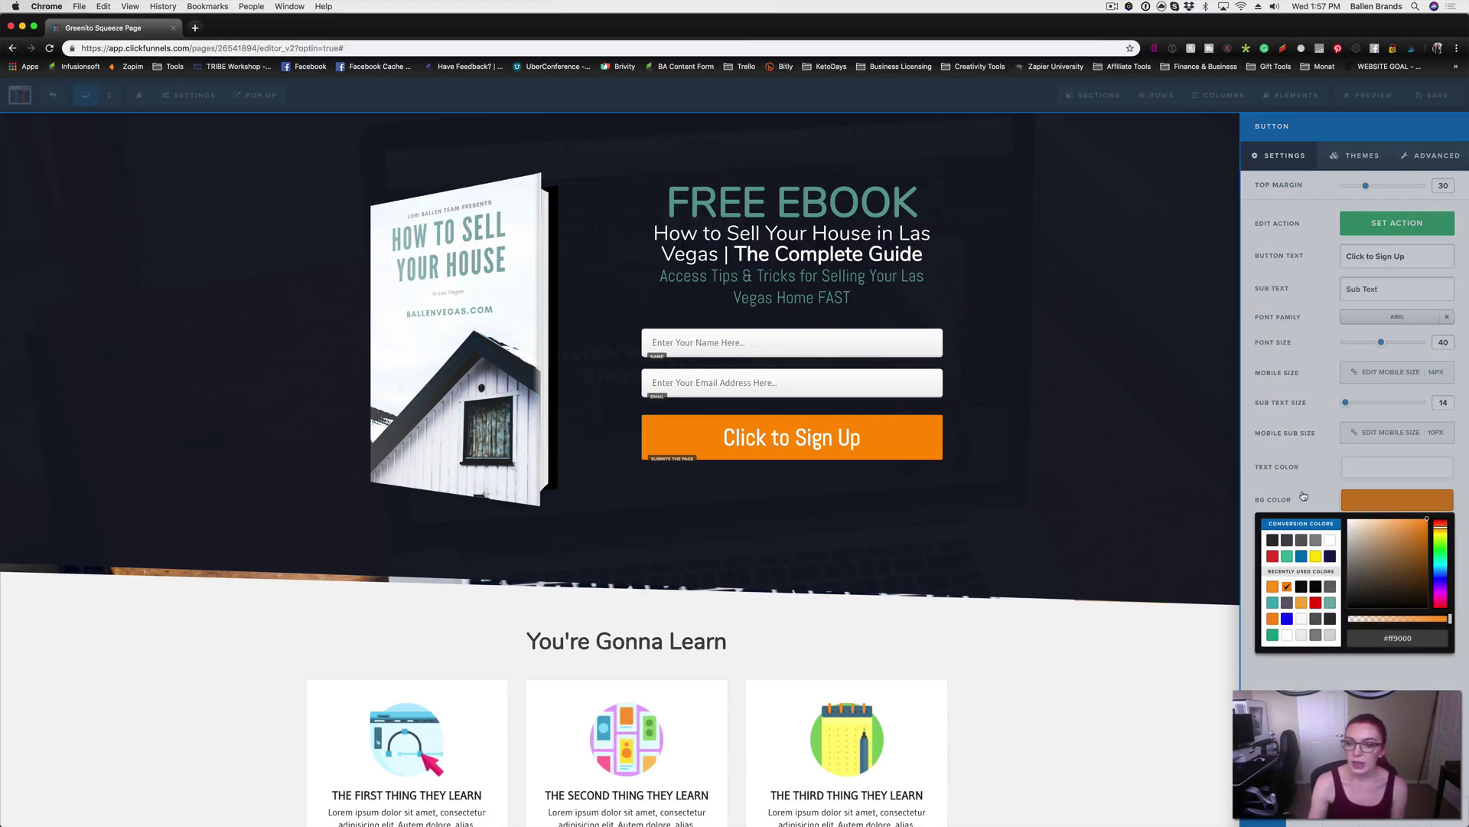
pyautogui.click(1010, 459)
pyautogui.click(892, 444)
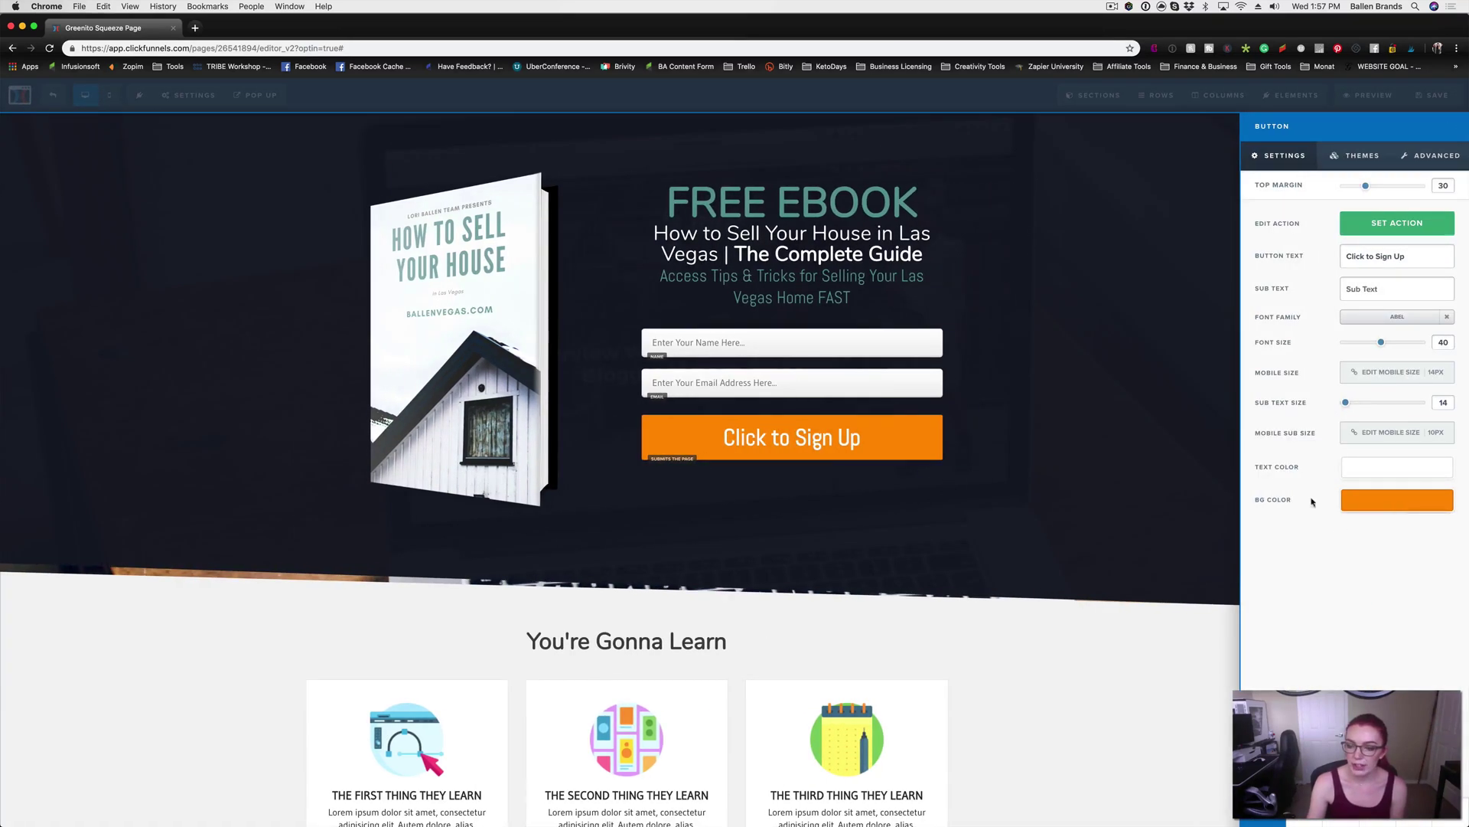
pyautogui.click(1361, 511)
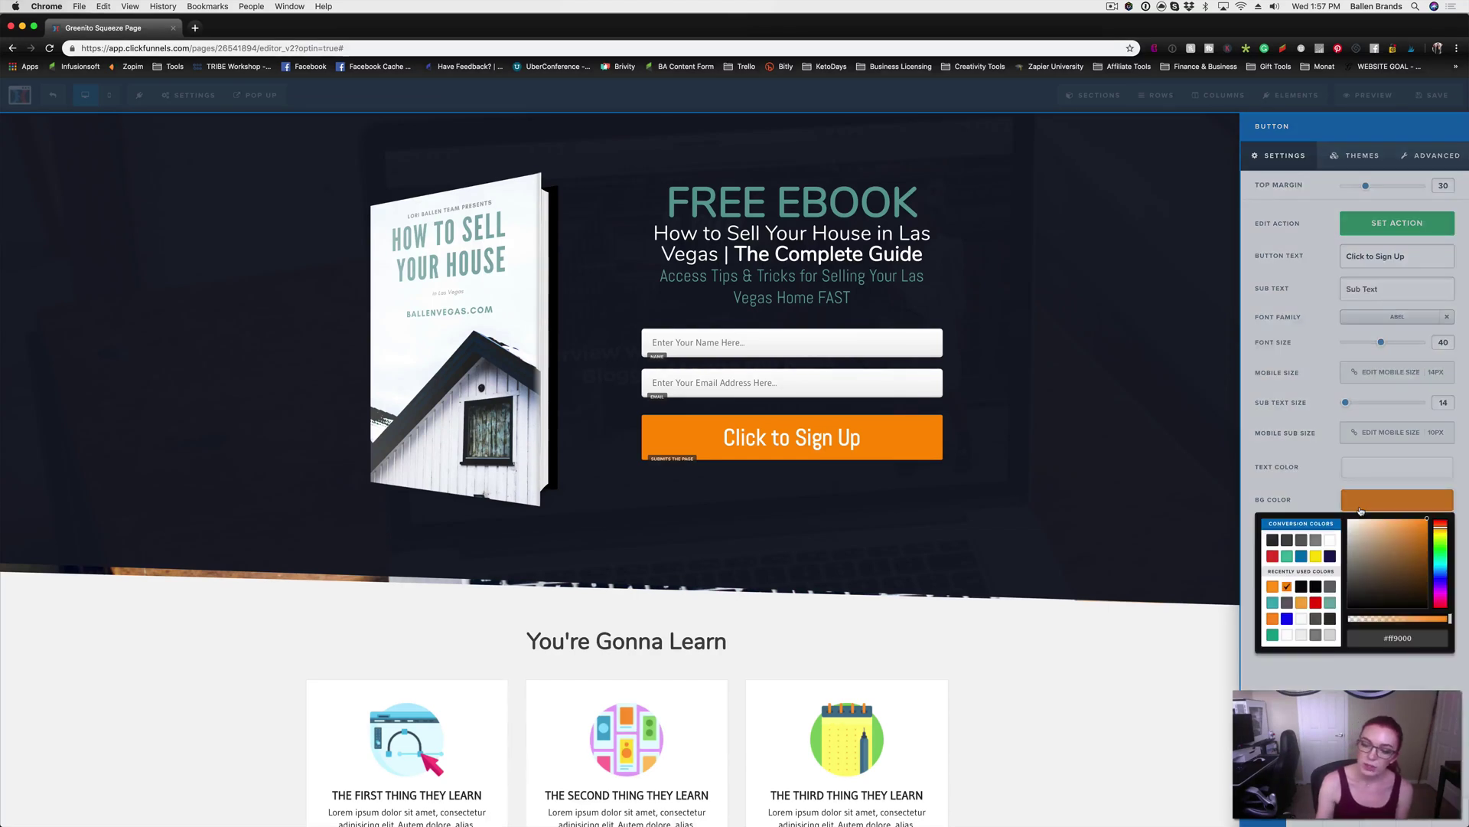
pyautogui.click(1301, 557)
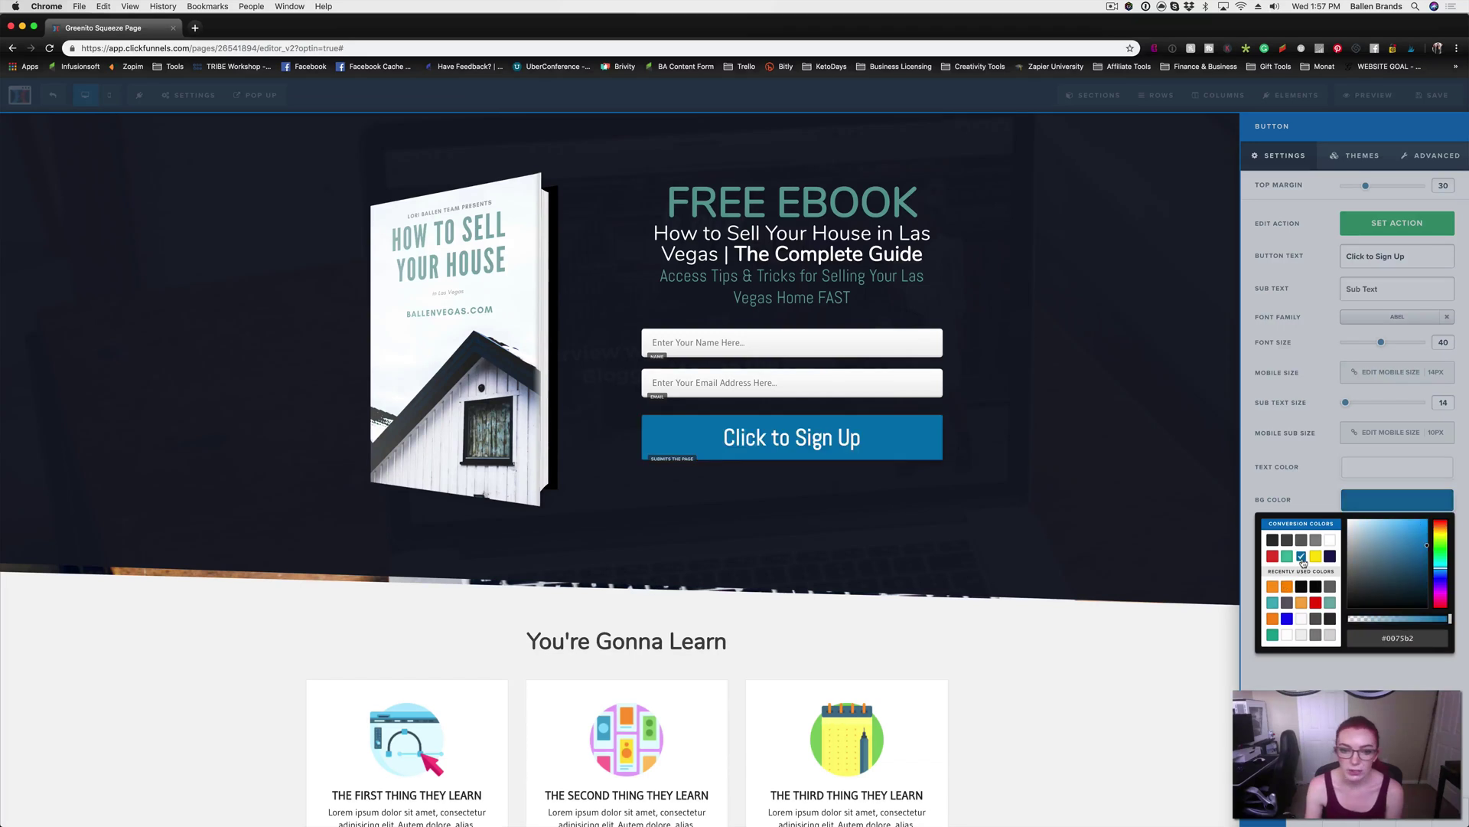
pyautogui.click(1315, 556)
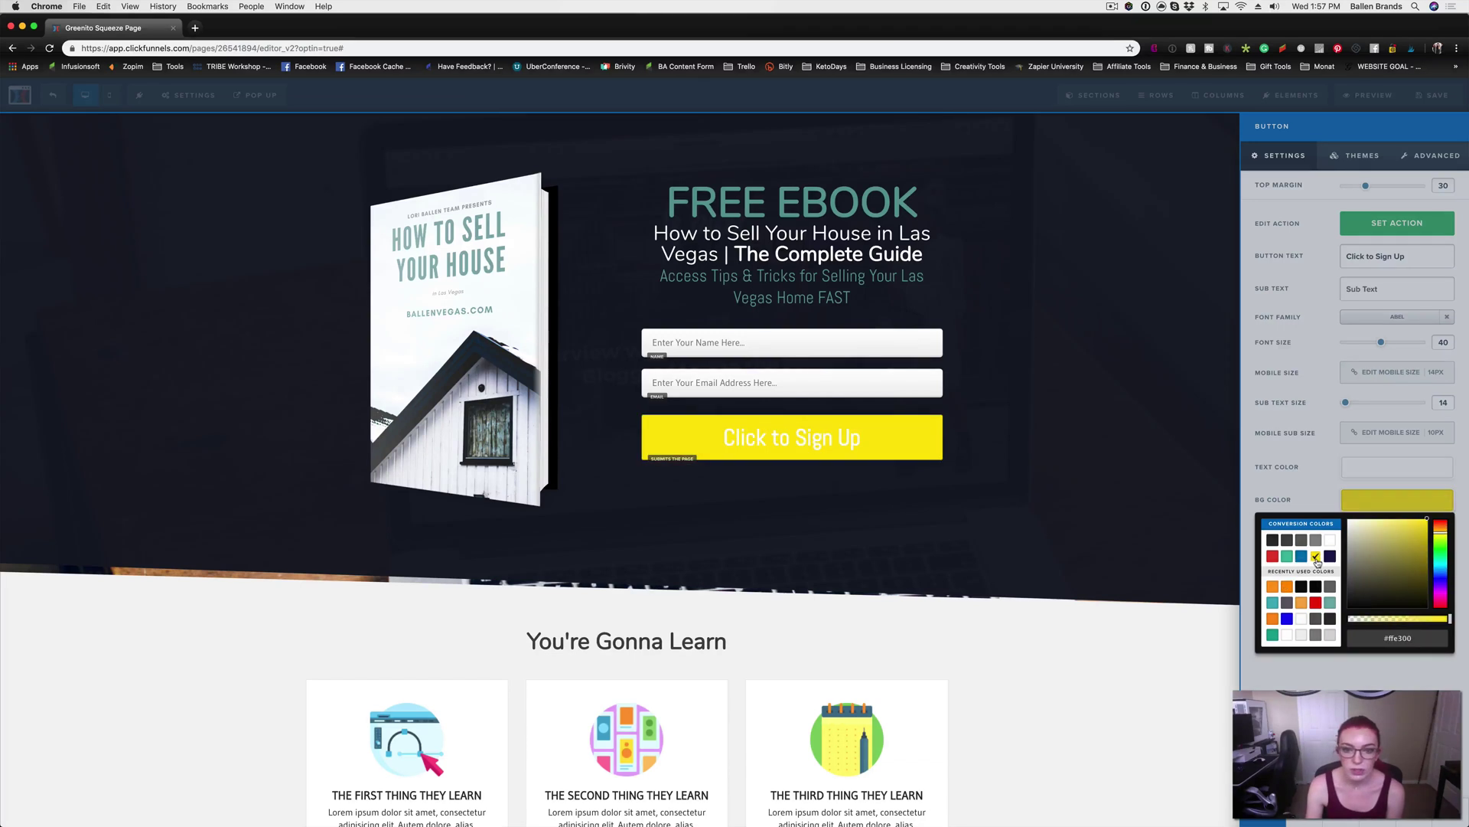
pyautogui.click(1330, 557)
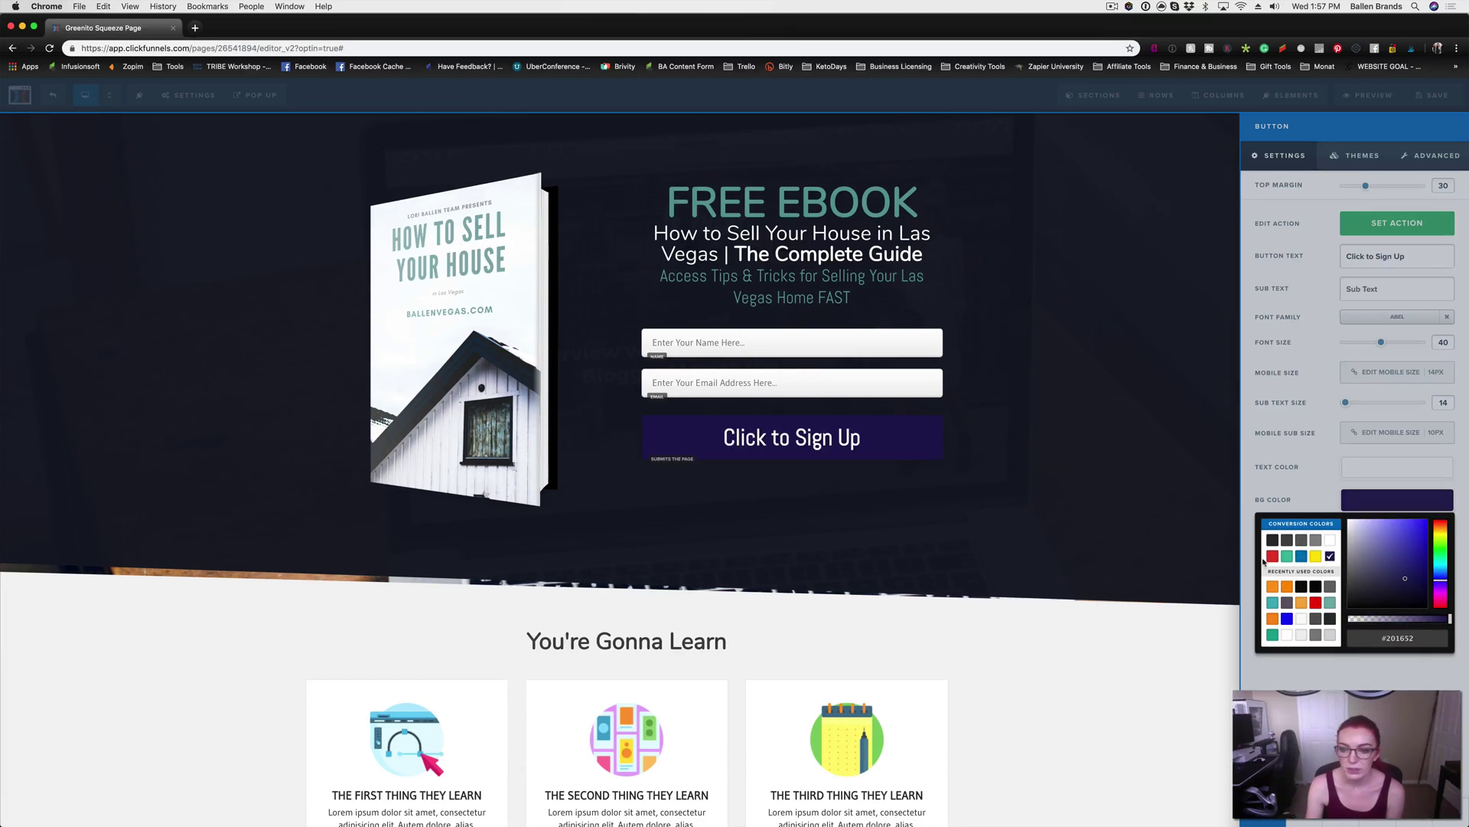
pyautogui.click(1272, 557)
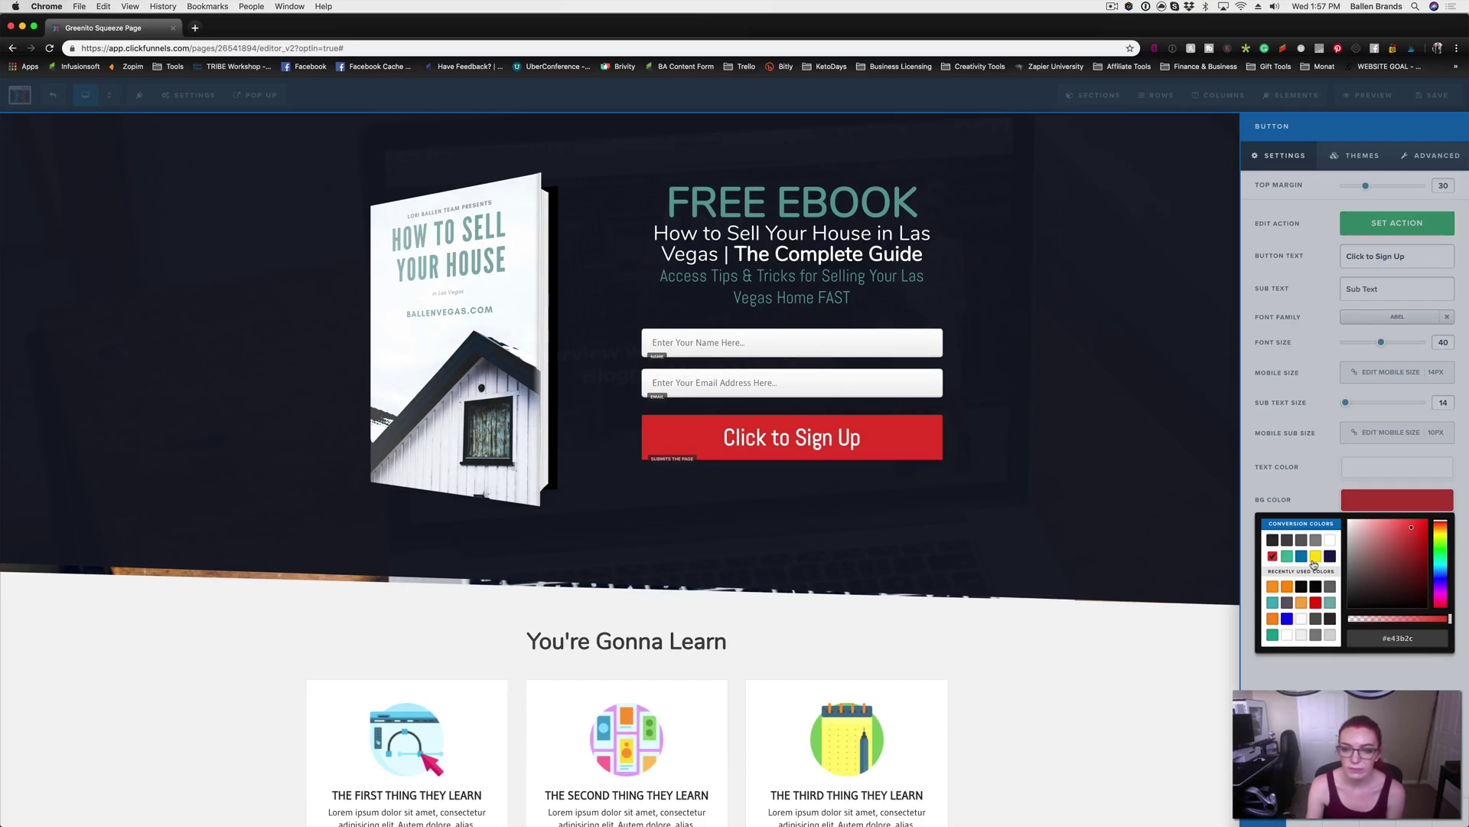
pyautogui.click(1314, 556)
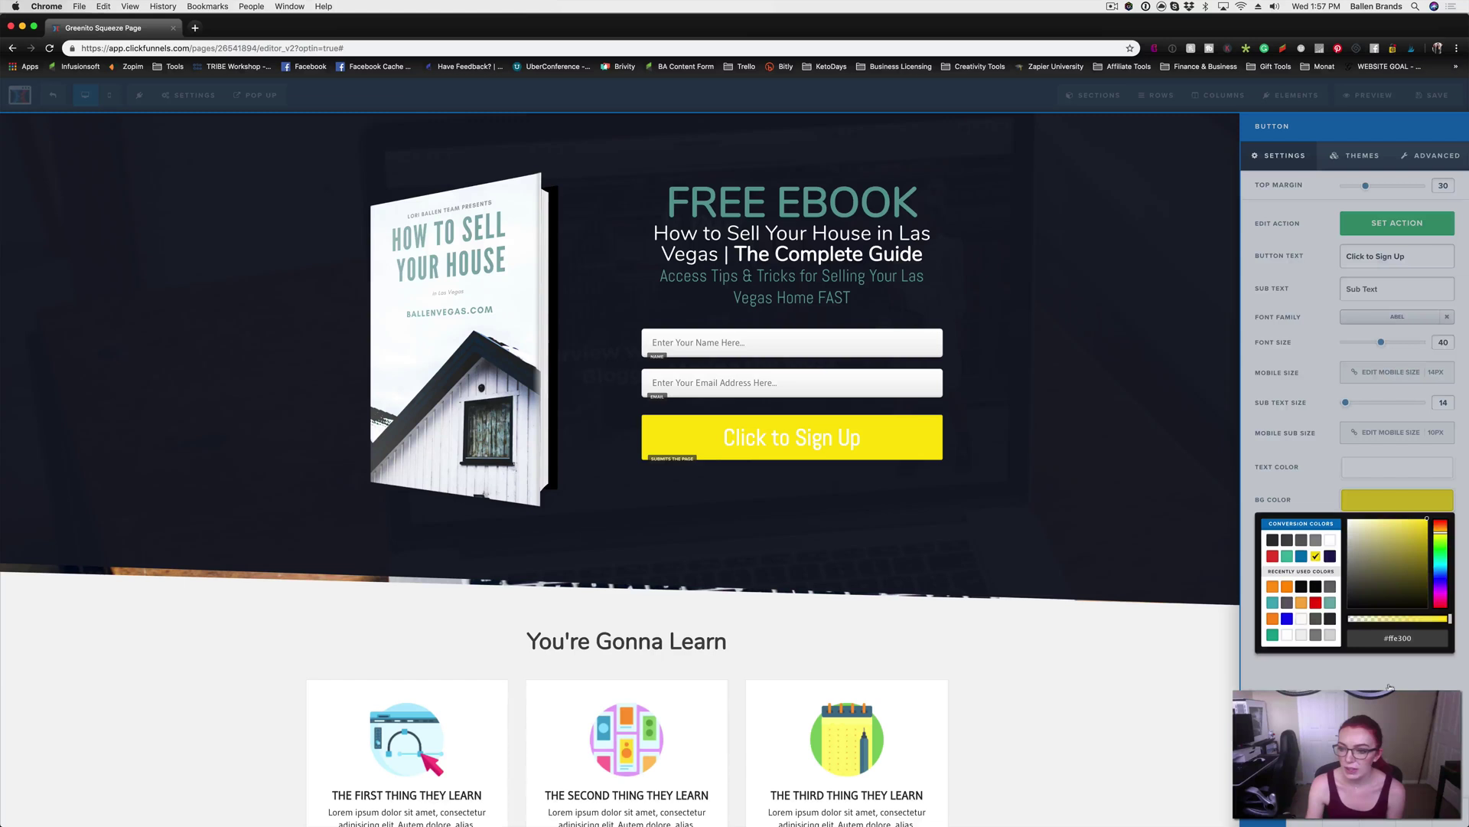
pyautogui.click(1383, 469)
# Set the sign-up button's text colour to black
pyautogui.click(1383, 470)
pyautogui.moveTo(1383, 484); pyautogui.dragTo(1374, 575)
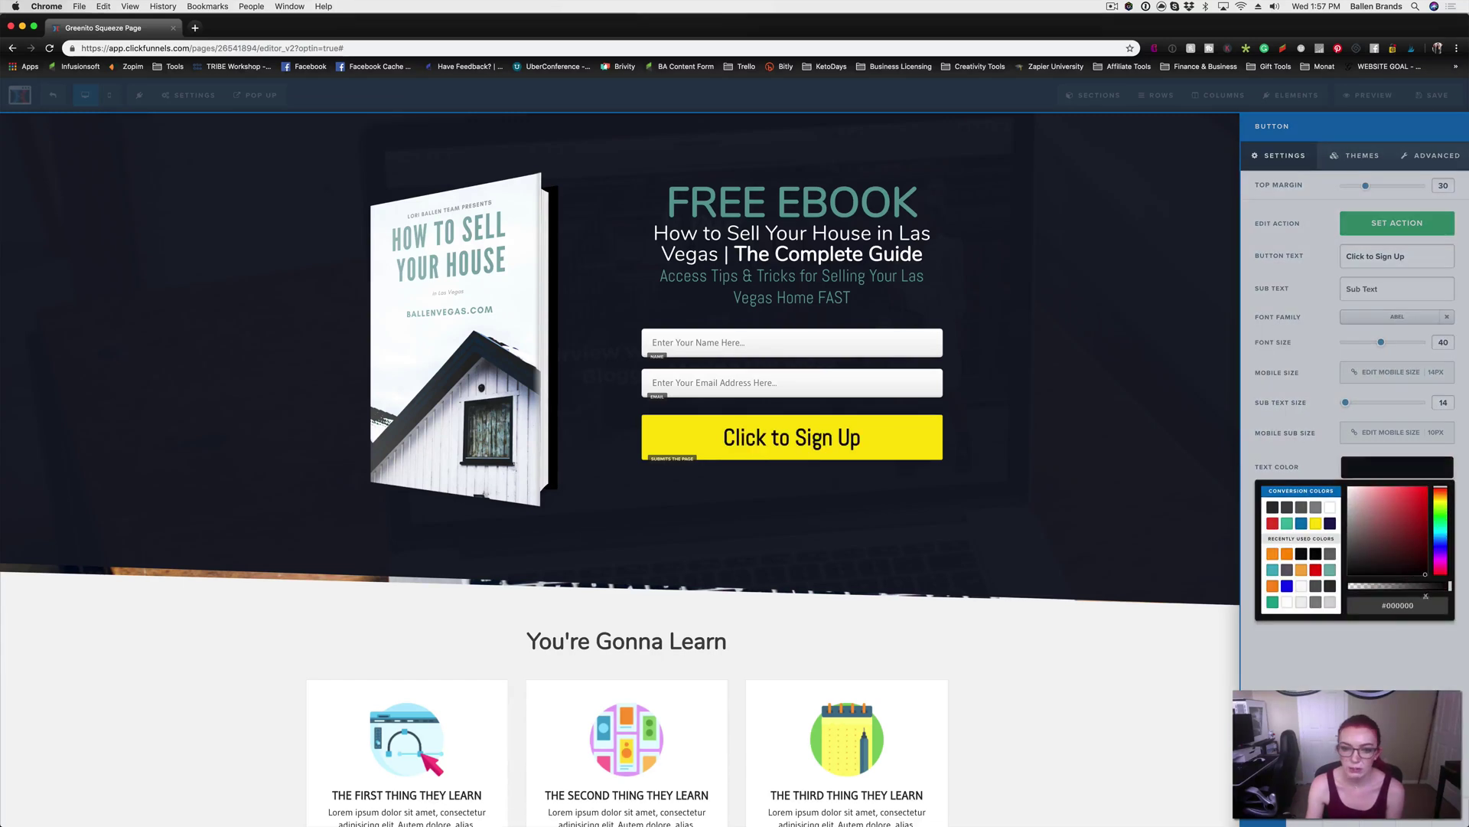
pyautogui.click(1136, 505)
pyautogui.click(1136, 504)
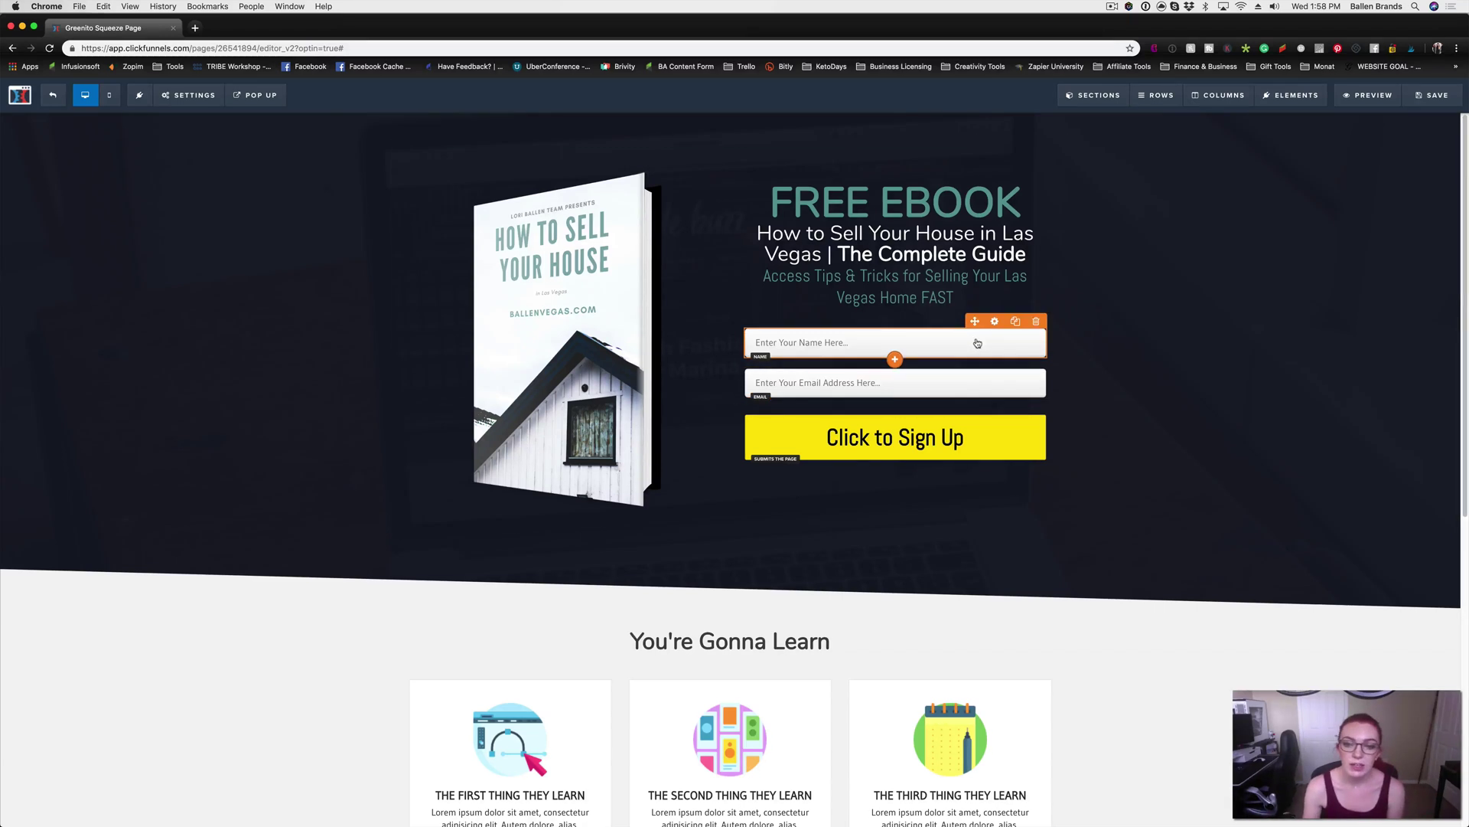
# Change the name field's Input Type from Full Name to First Name
pyautogui.click(993, 322)
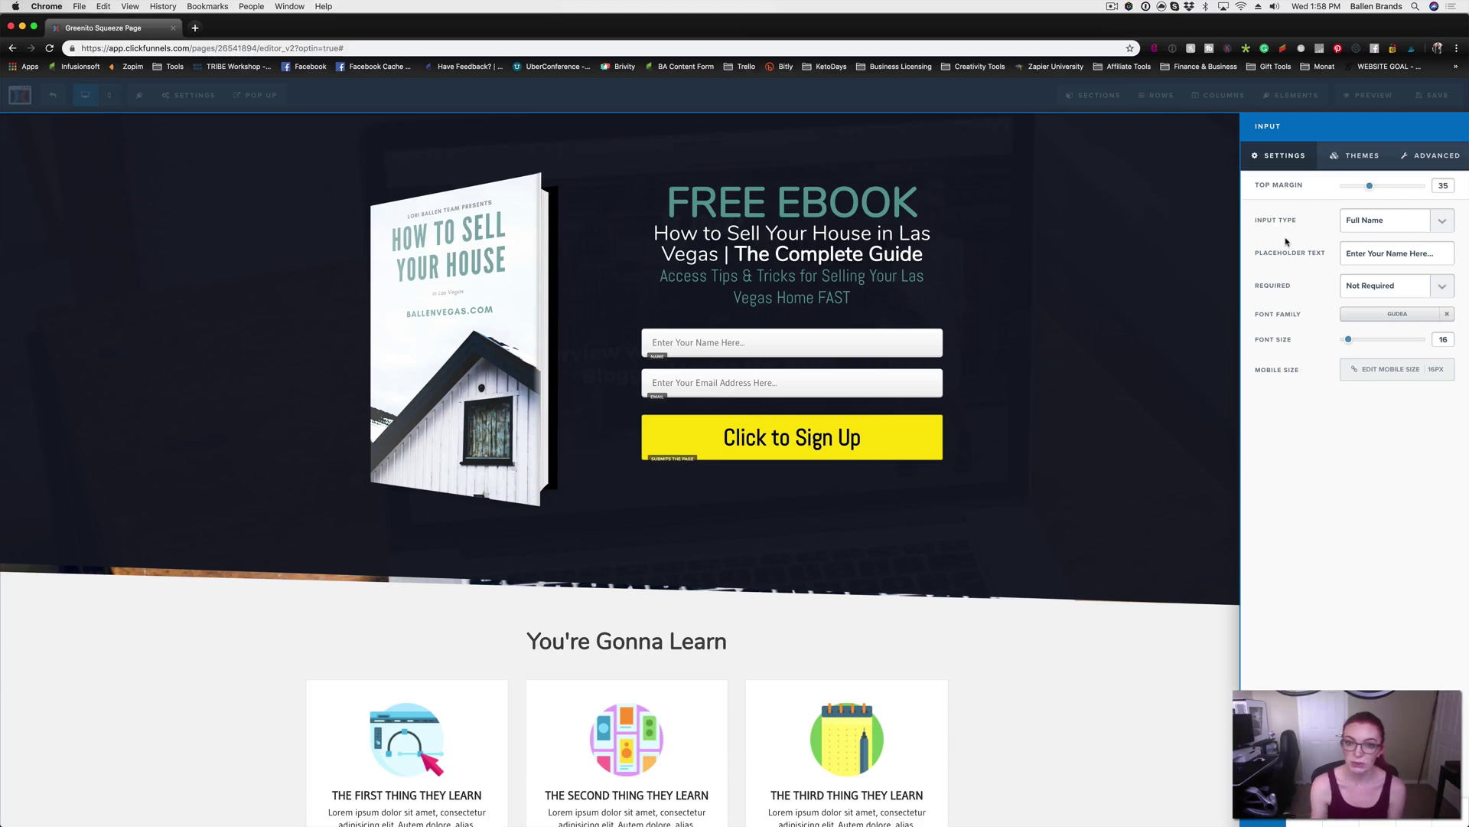
pyautogui.click(1382, 225)
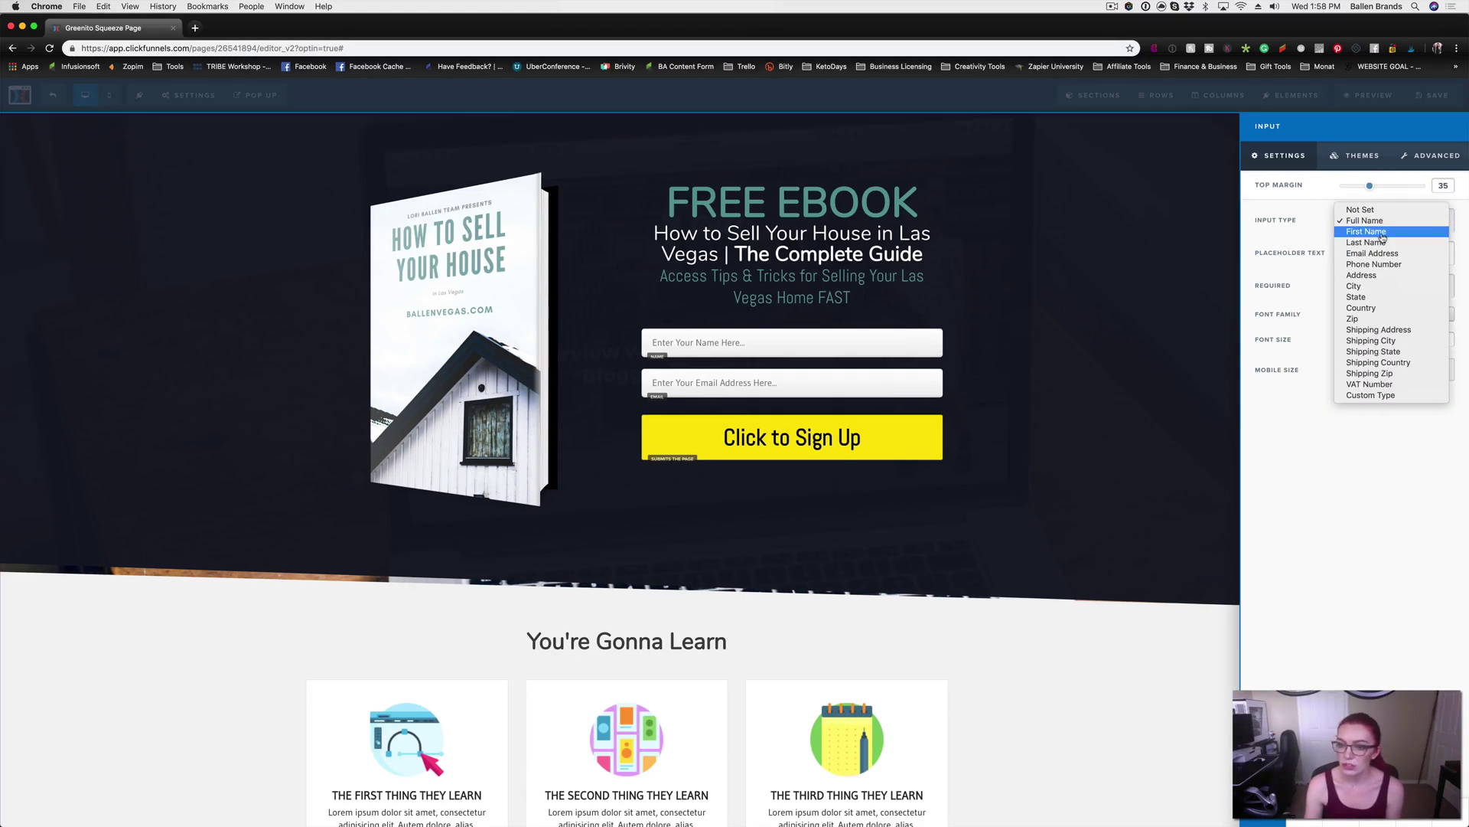
pyautogui.click(1381, 232)
pyautogui.click(1062, 389)
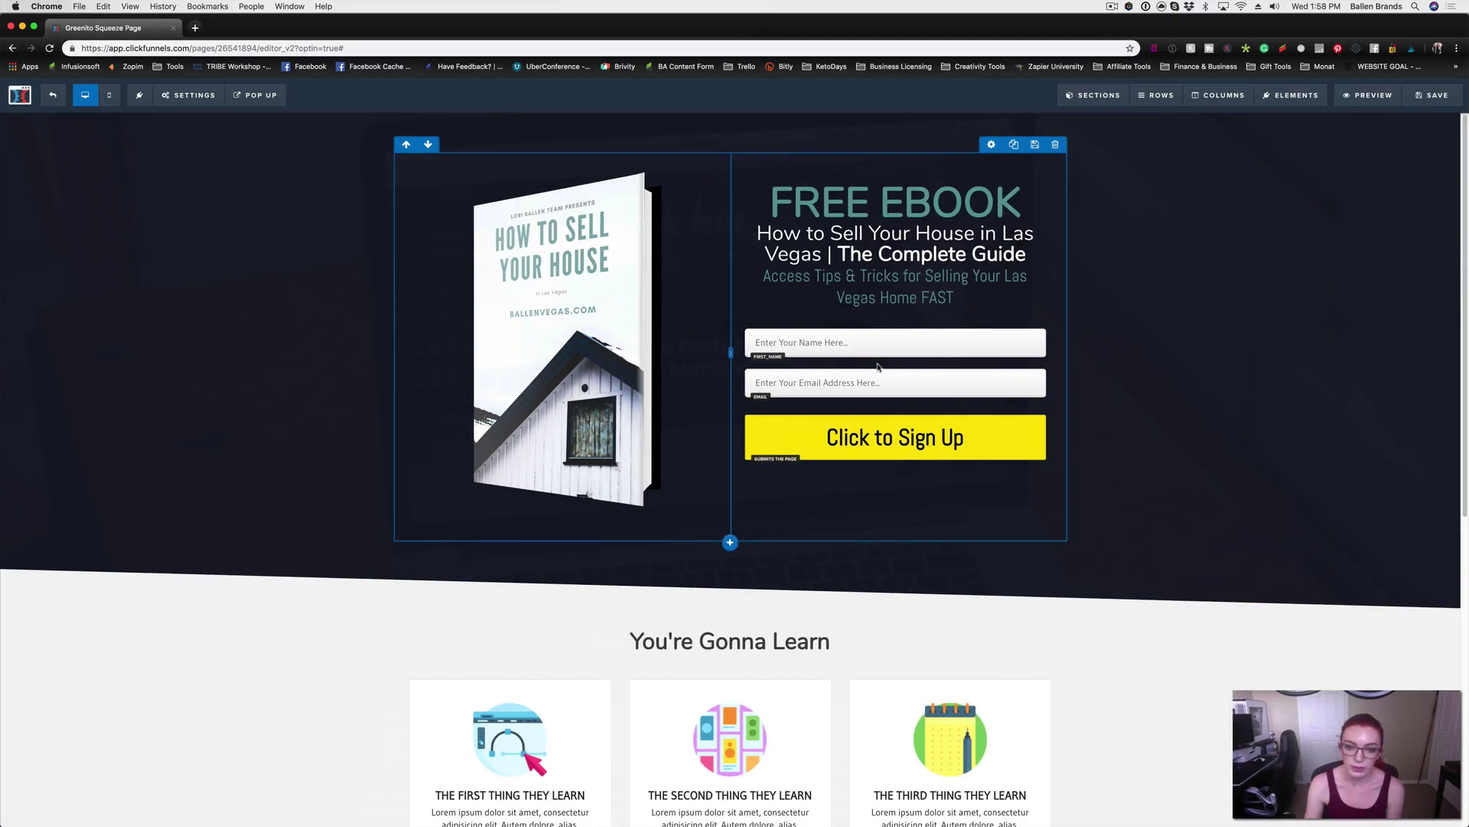
# Drag a new Input element from the Form category onto the form beneath the name field
pyautogui.moveTo(1280, 102)
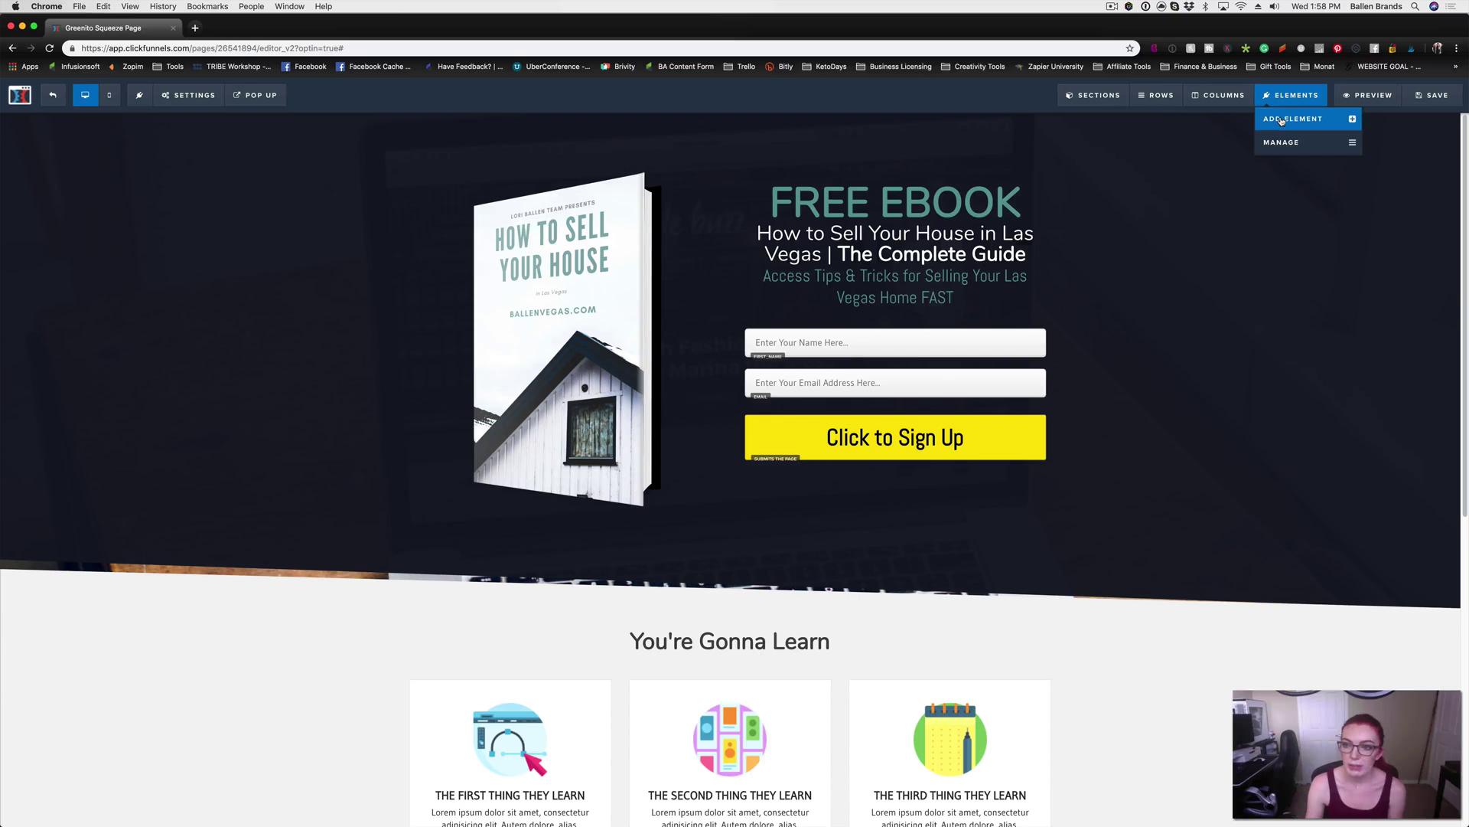
pyautogui.click(1283, 119)
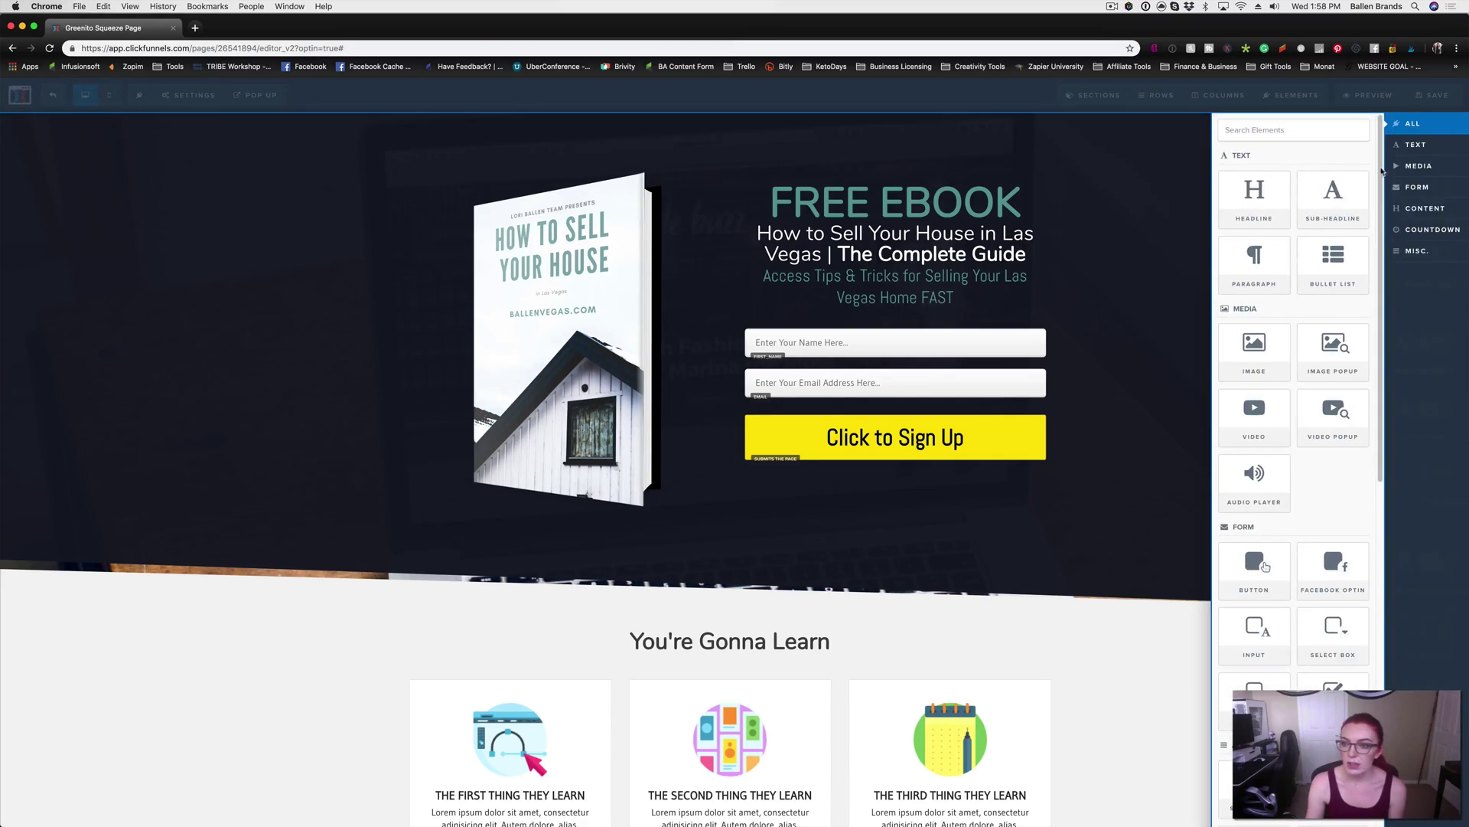
pyautogui.click(1414, 188)
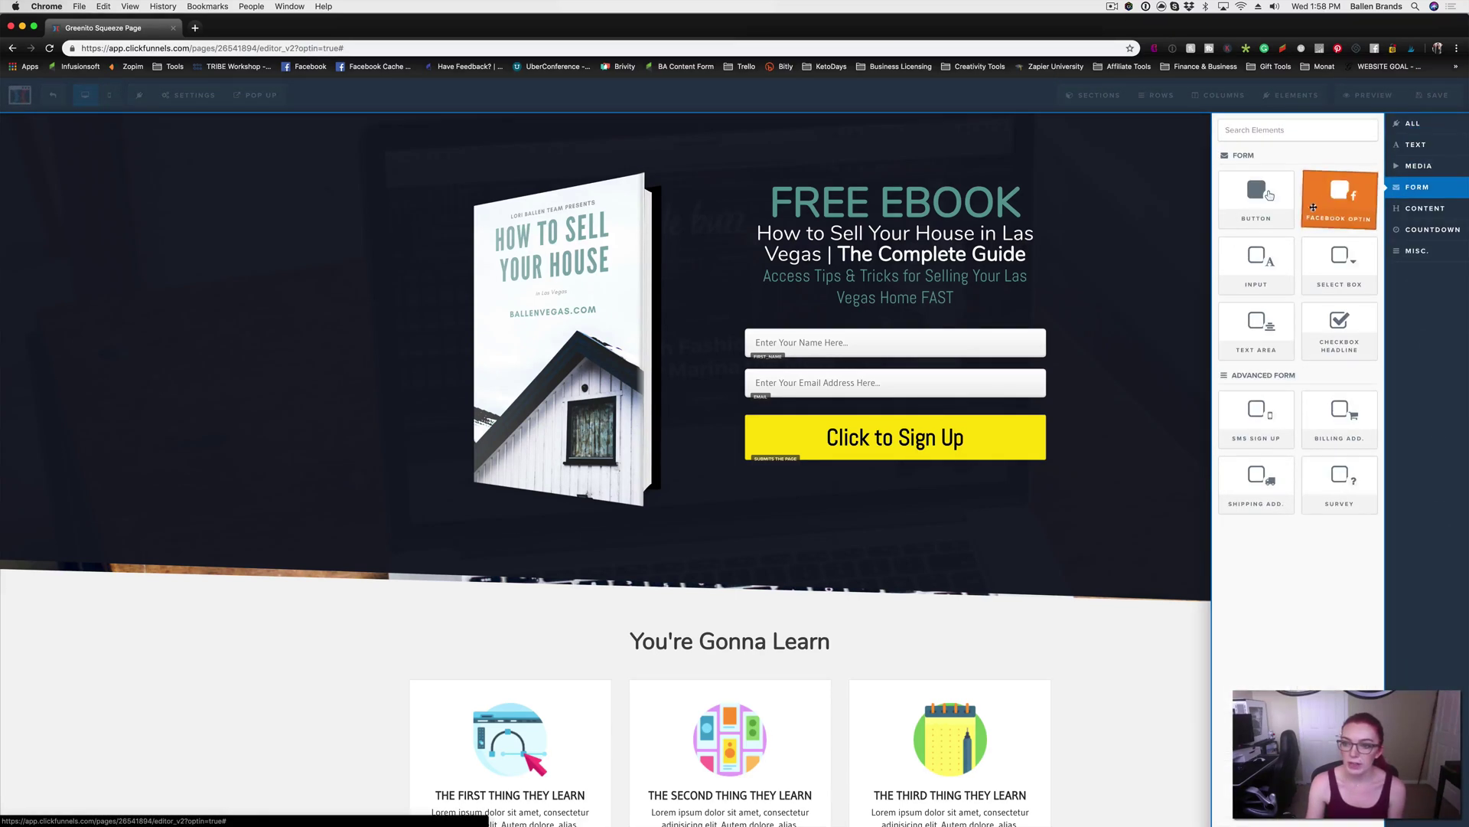
pyautogui.moveTo(1239, 280); pyautogui.dragTo(994, 362)
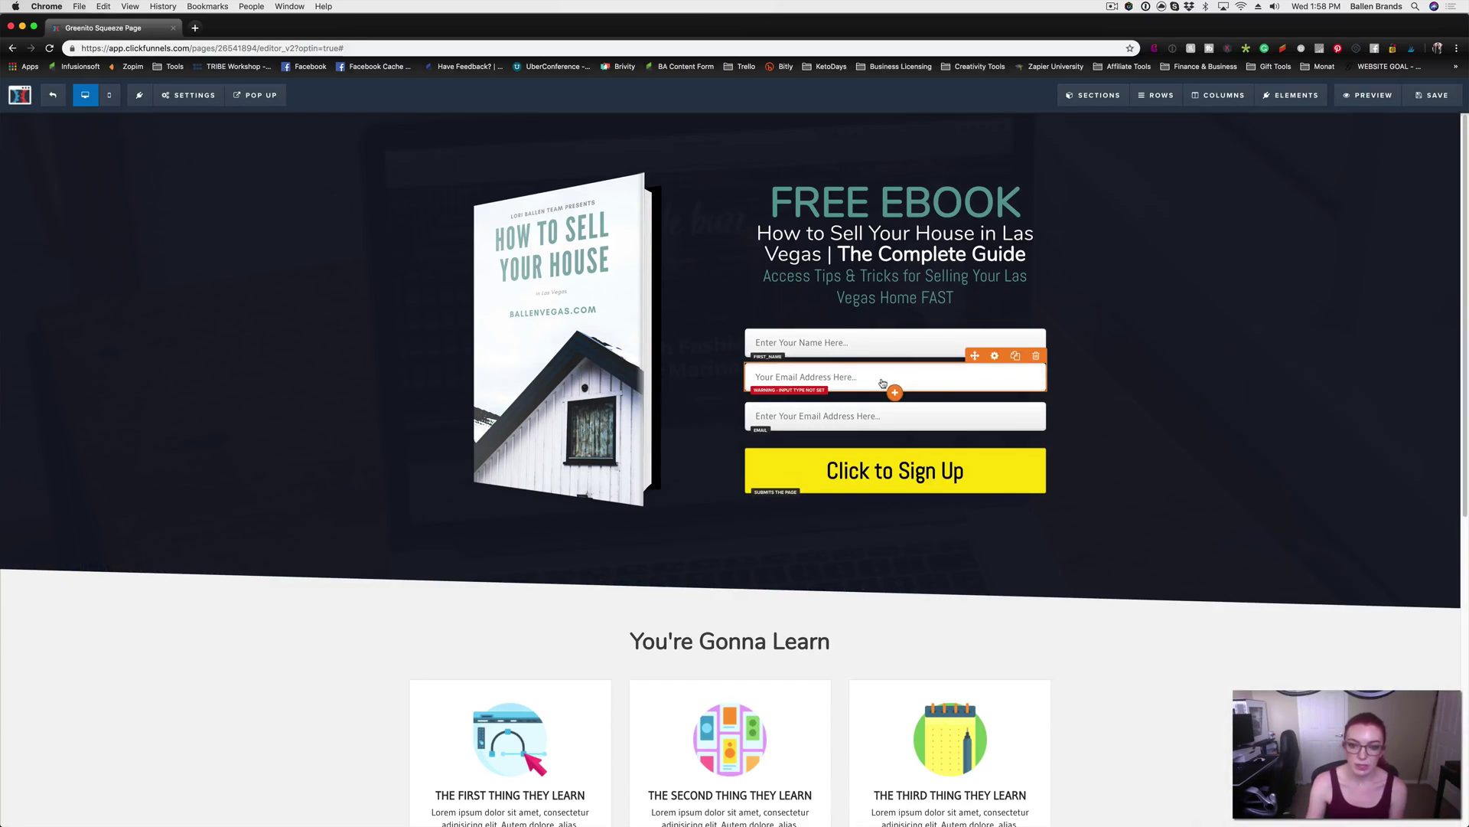
# Set the new optin field's Input Type to Last Name
pyautogui.click(884, 383)
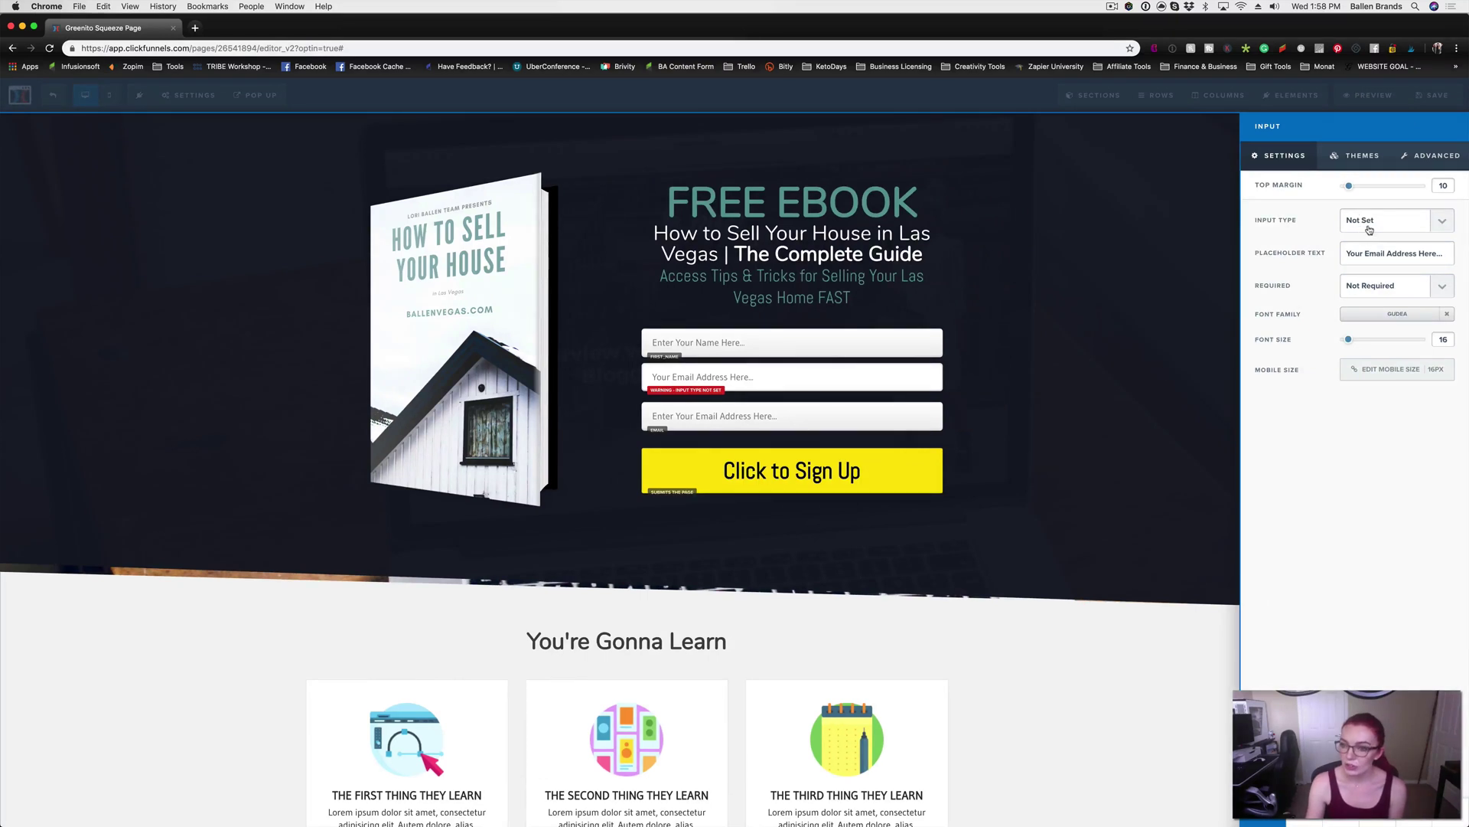
pyautogui.click(1369, 228)
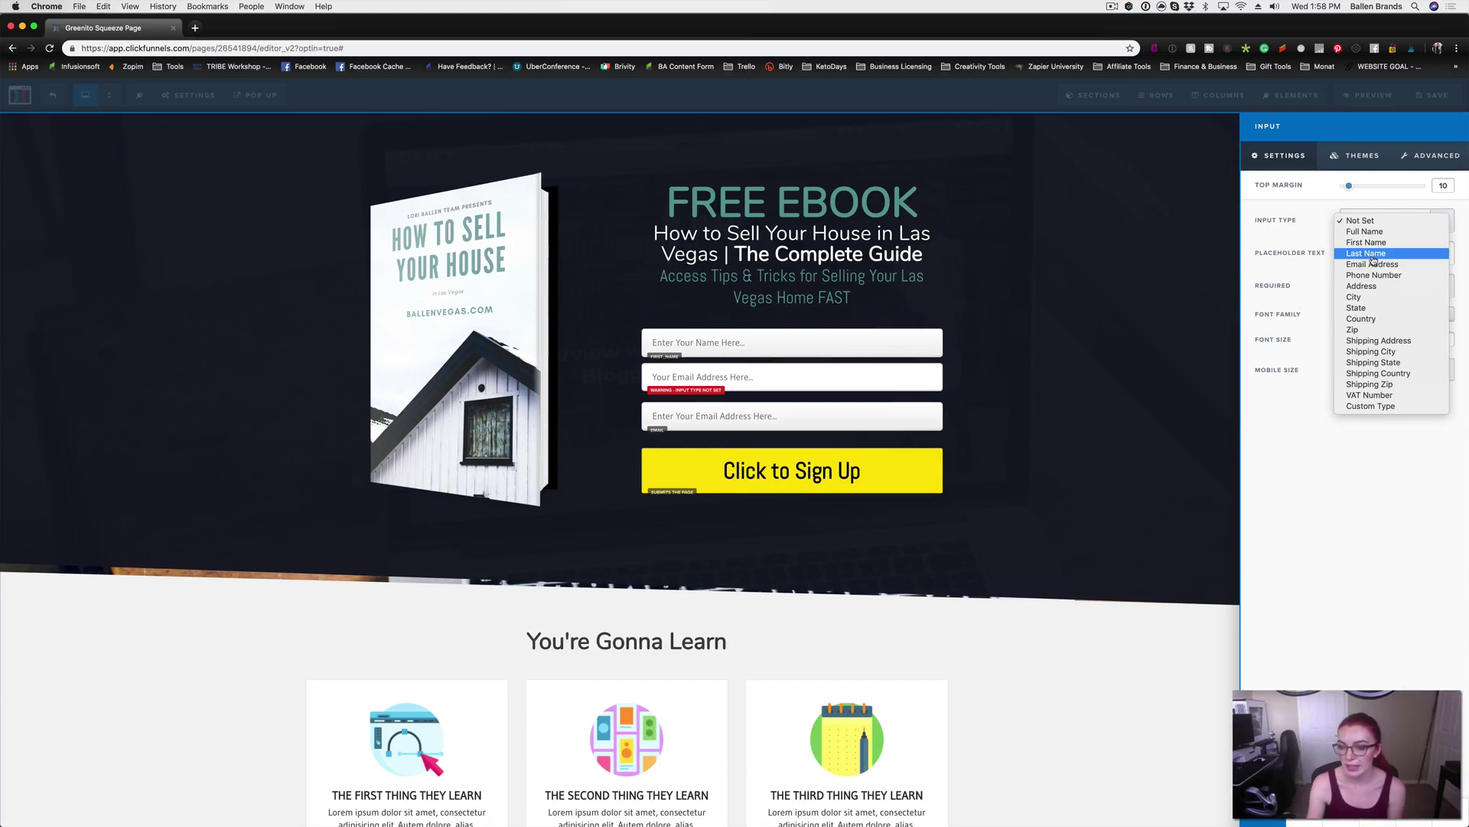
pyautogui.click(1373, 258)
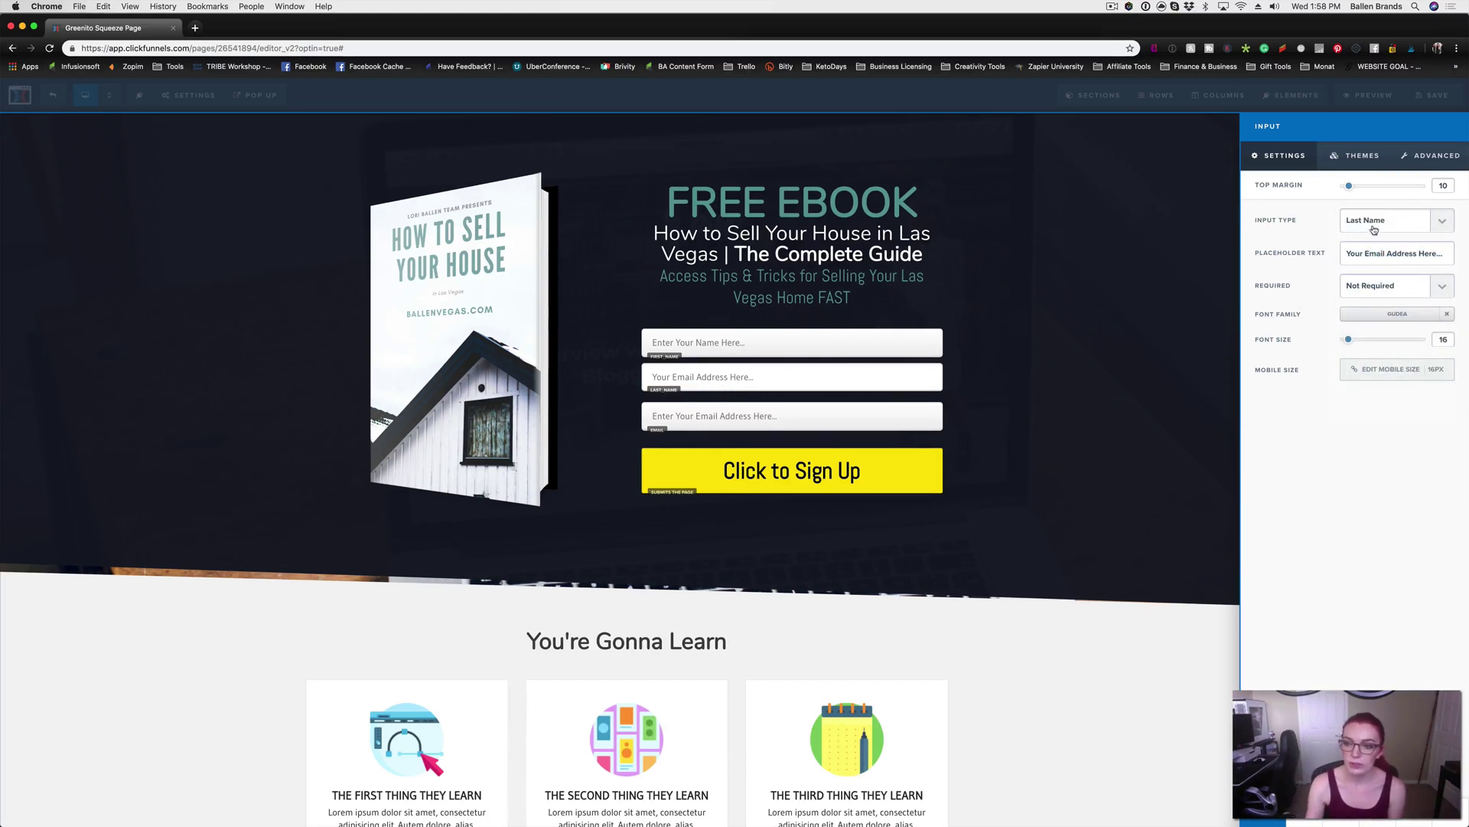
pyautogui.click(1374, 228)
pyautogui.click(1321, 467)
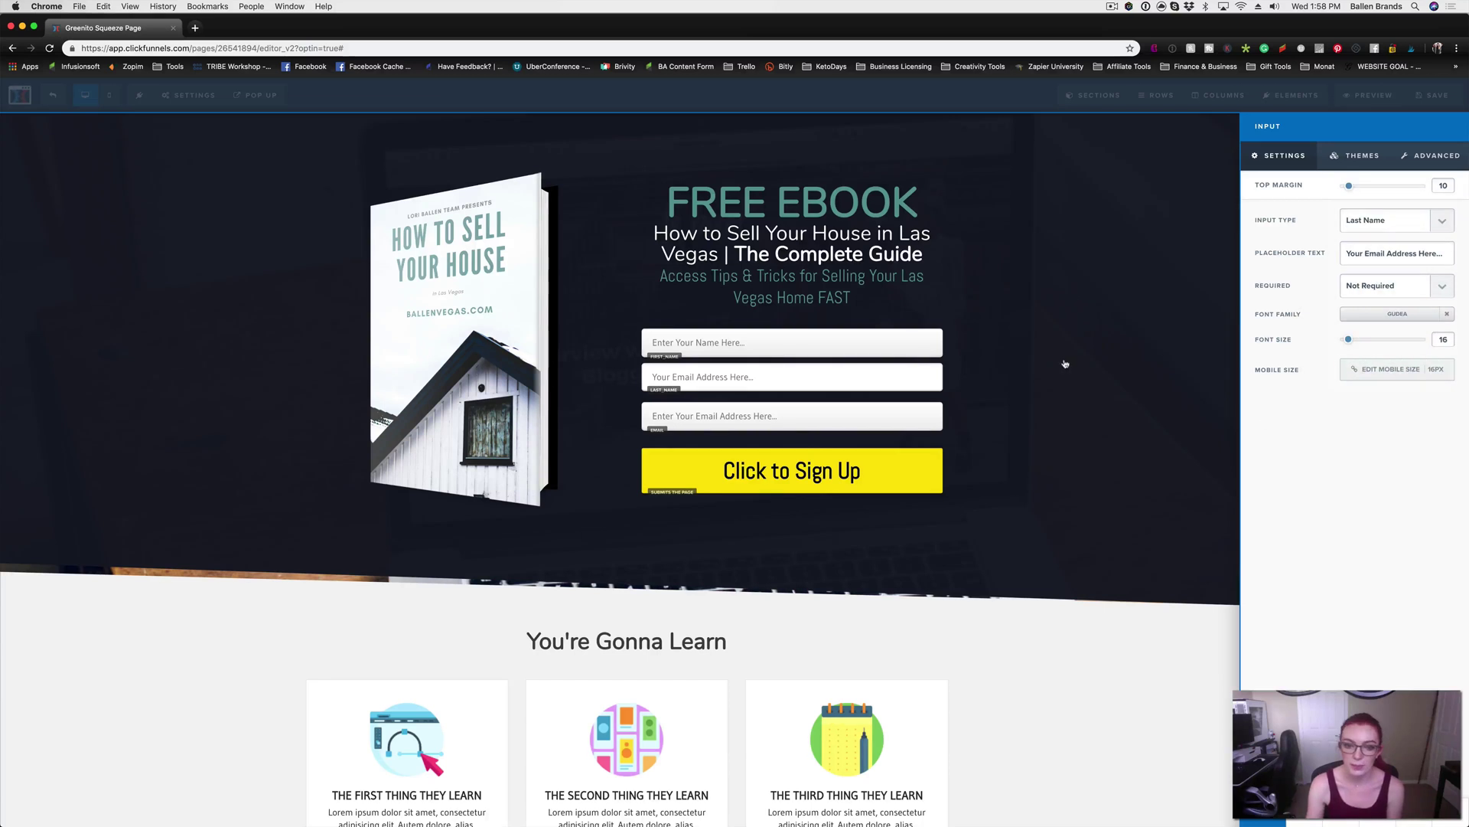
# Change its placeholder to 'Enter Your Last Name Here...' and raise the top margin to 20
pyautogui.tripleClick(1381, 255)
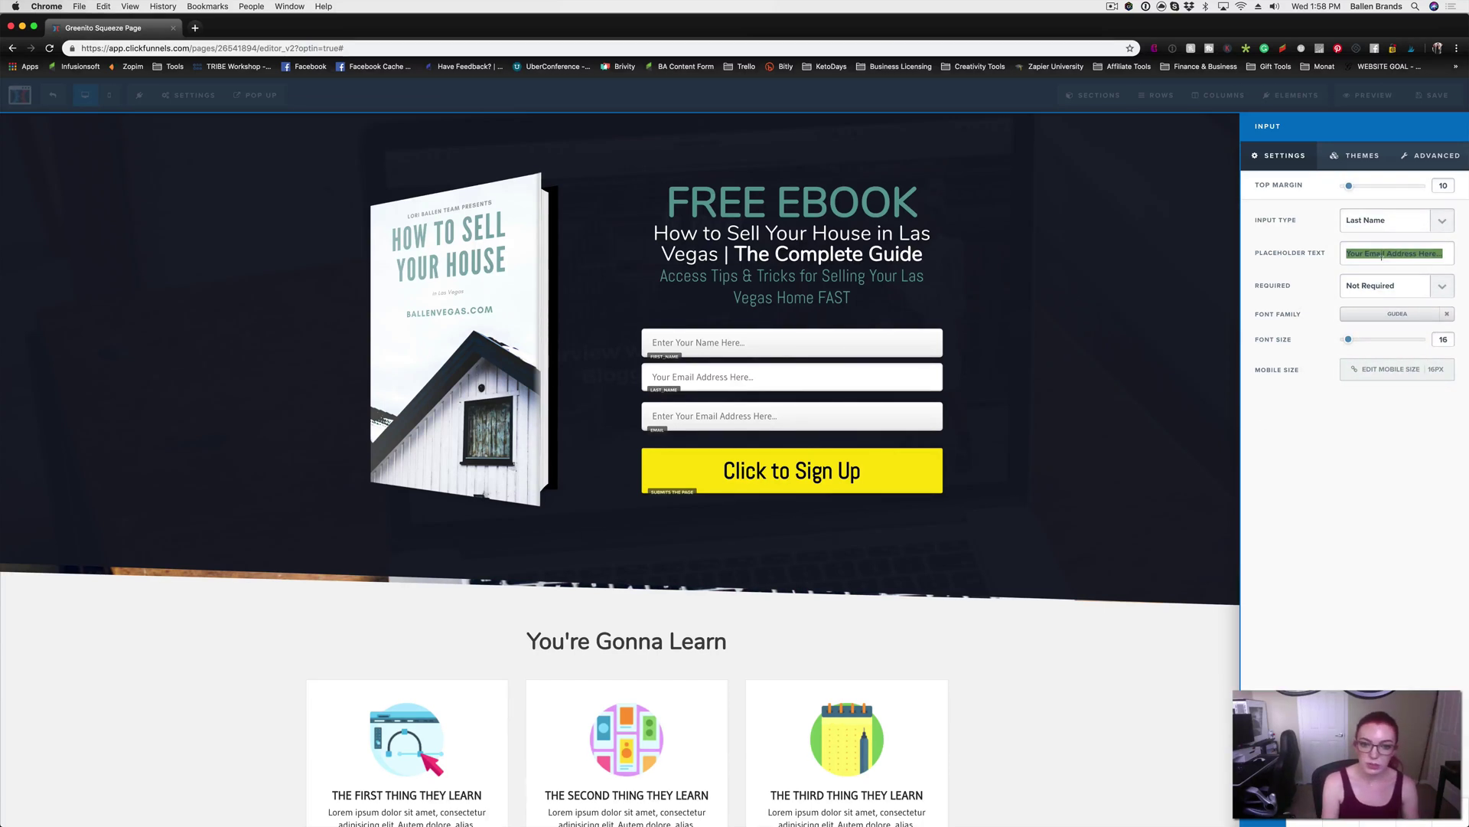
pyautogui.write('Enter Y')
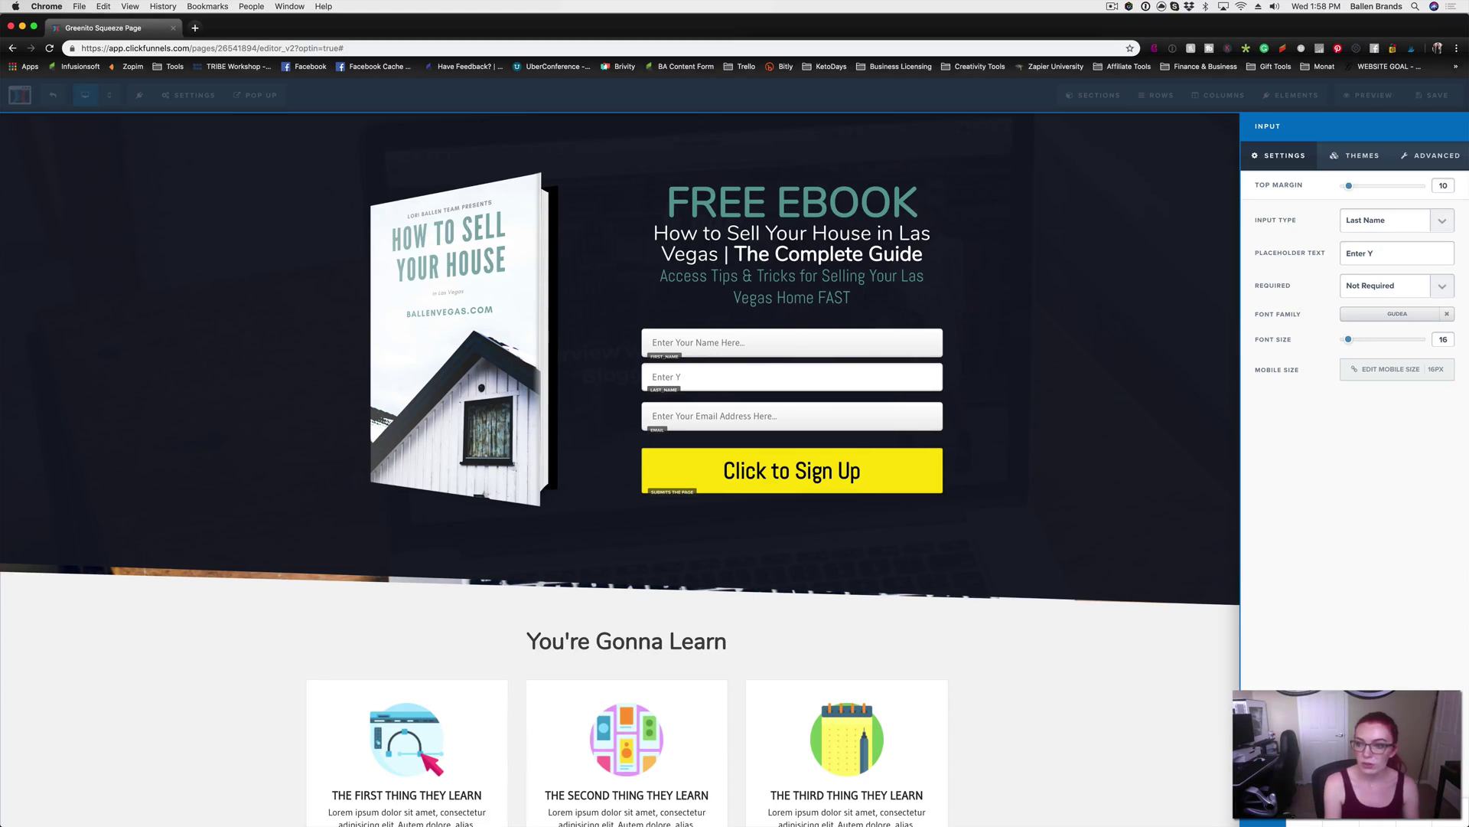
pyautogui.write('our Last Name')
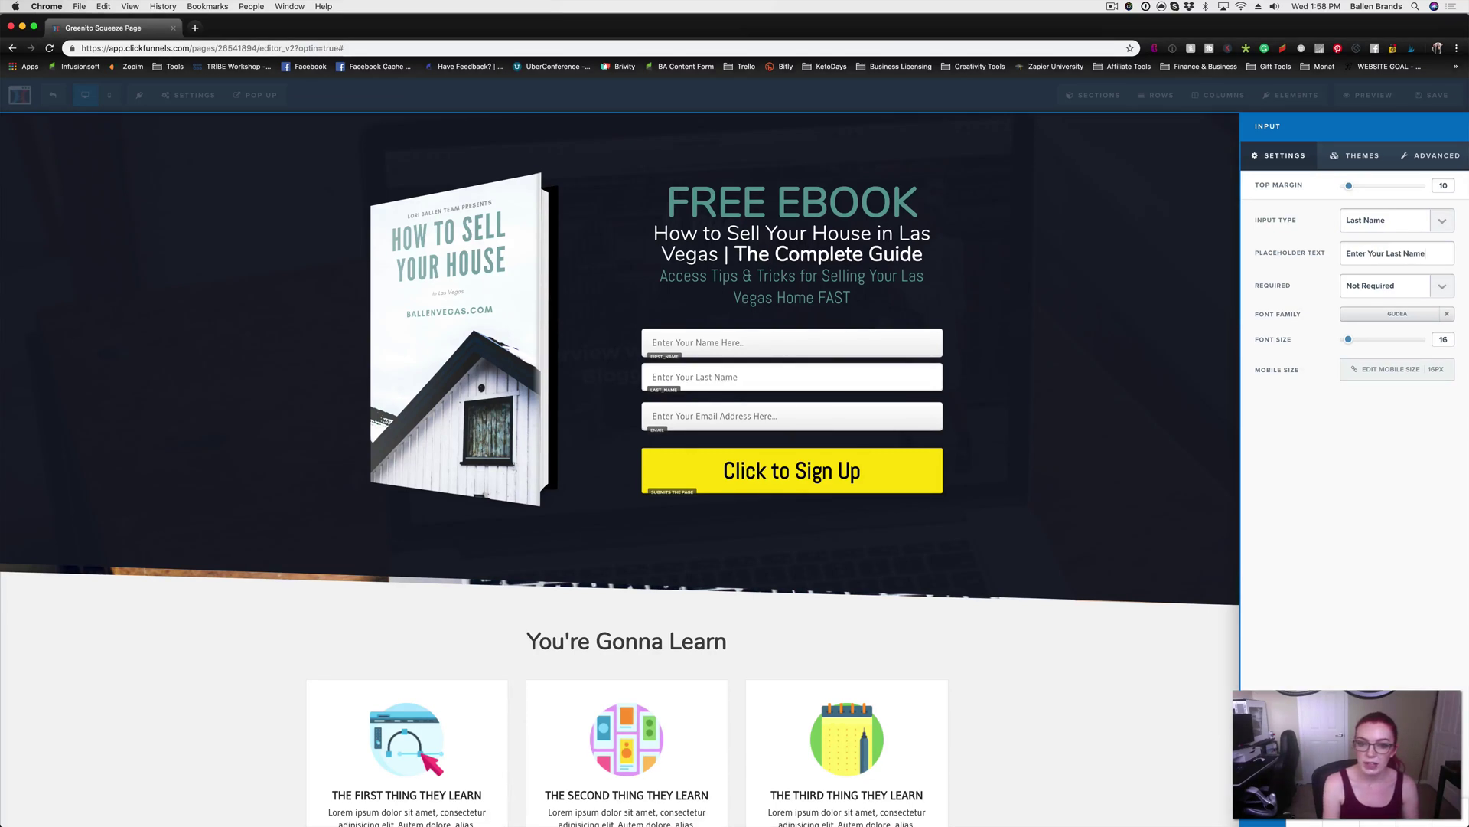
pyautogui.write(' Here...')
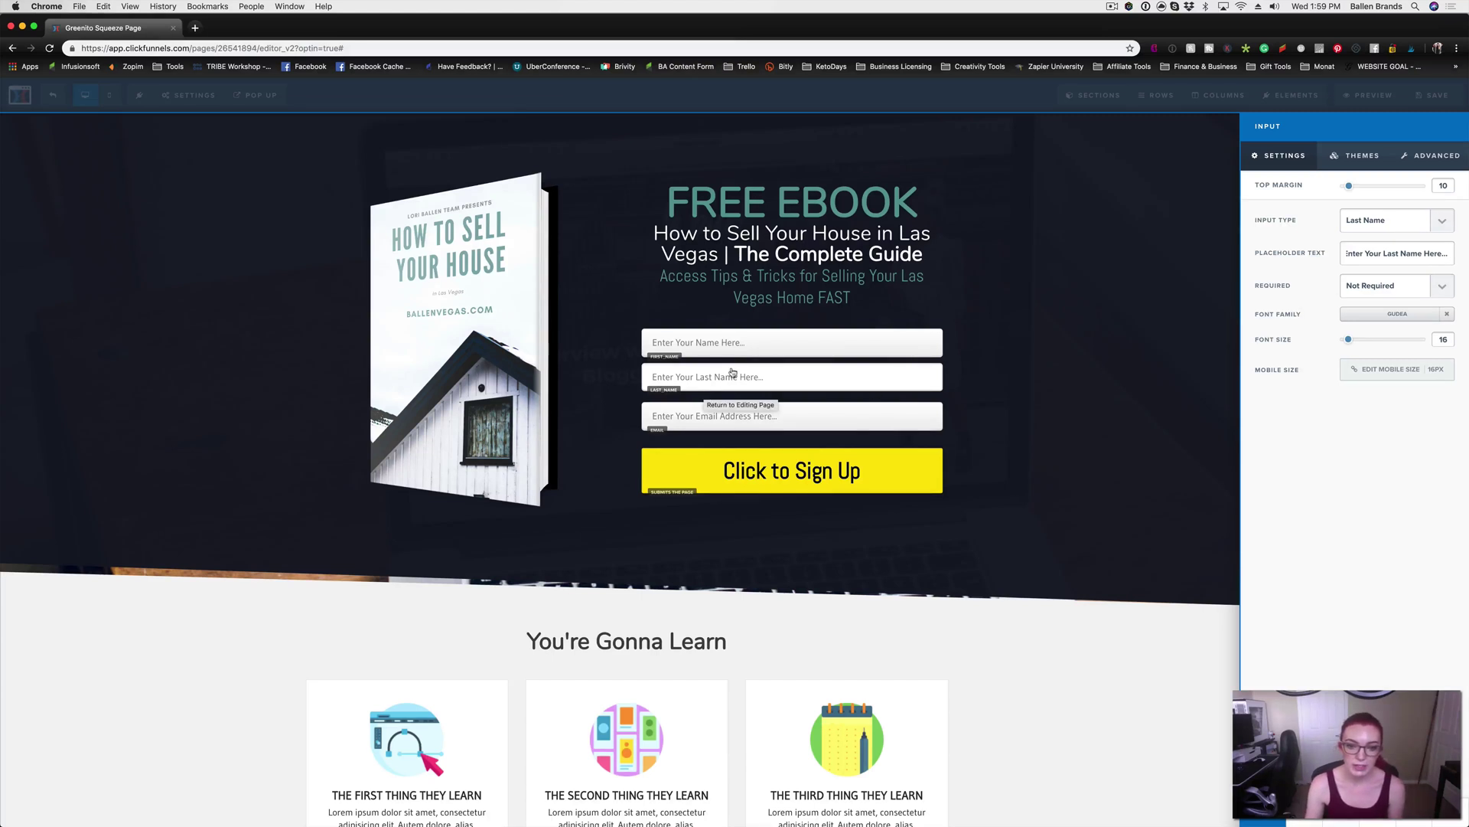
pyautogui.click(1324, 195)
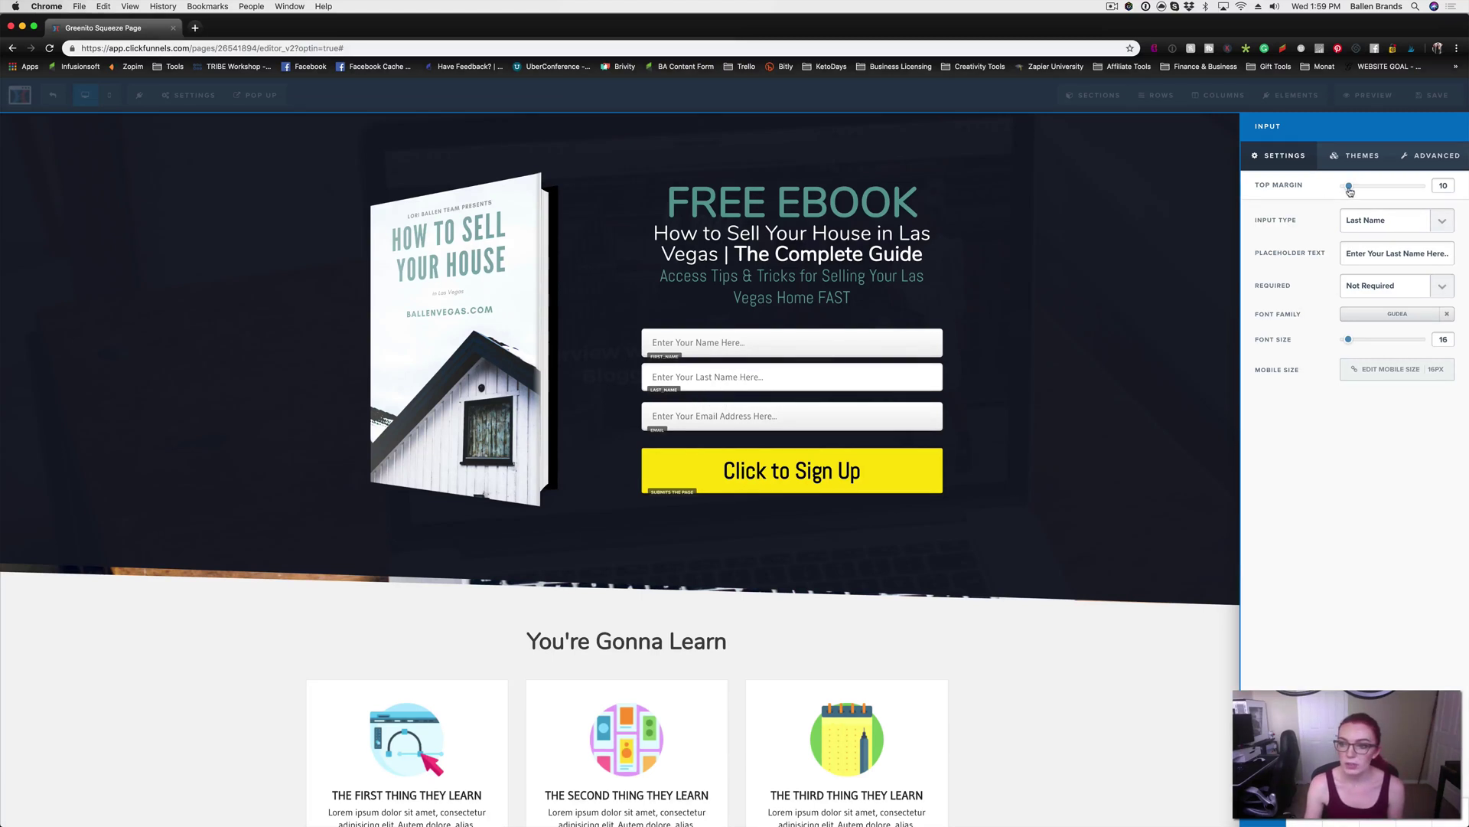
pyautogui.moveTo(1351, 190); pyautogui.dragTo(1359, 191)
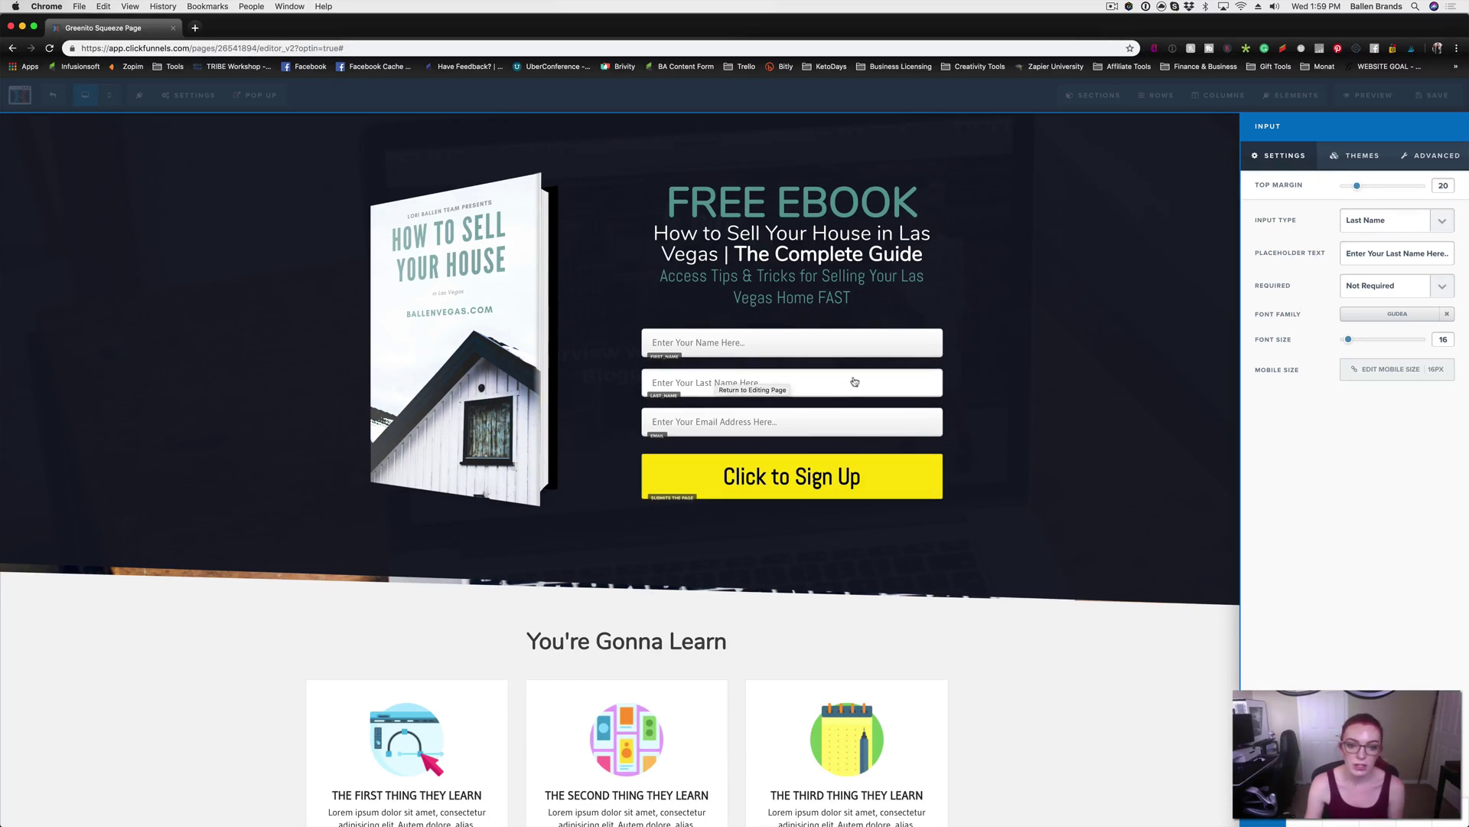
pyautogui.click(1033, 398)
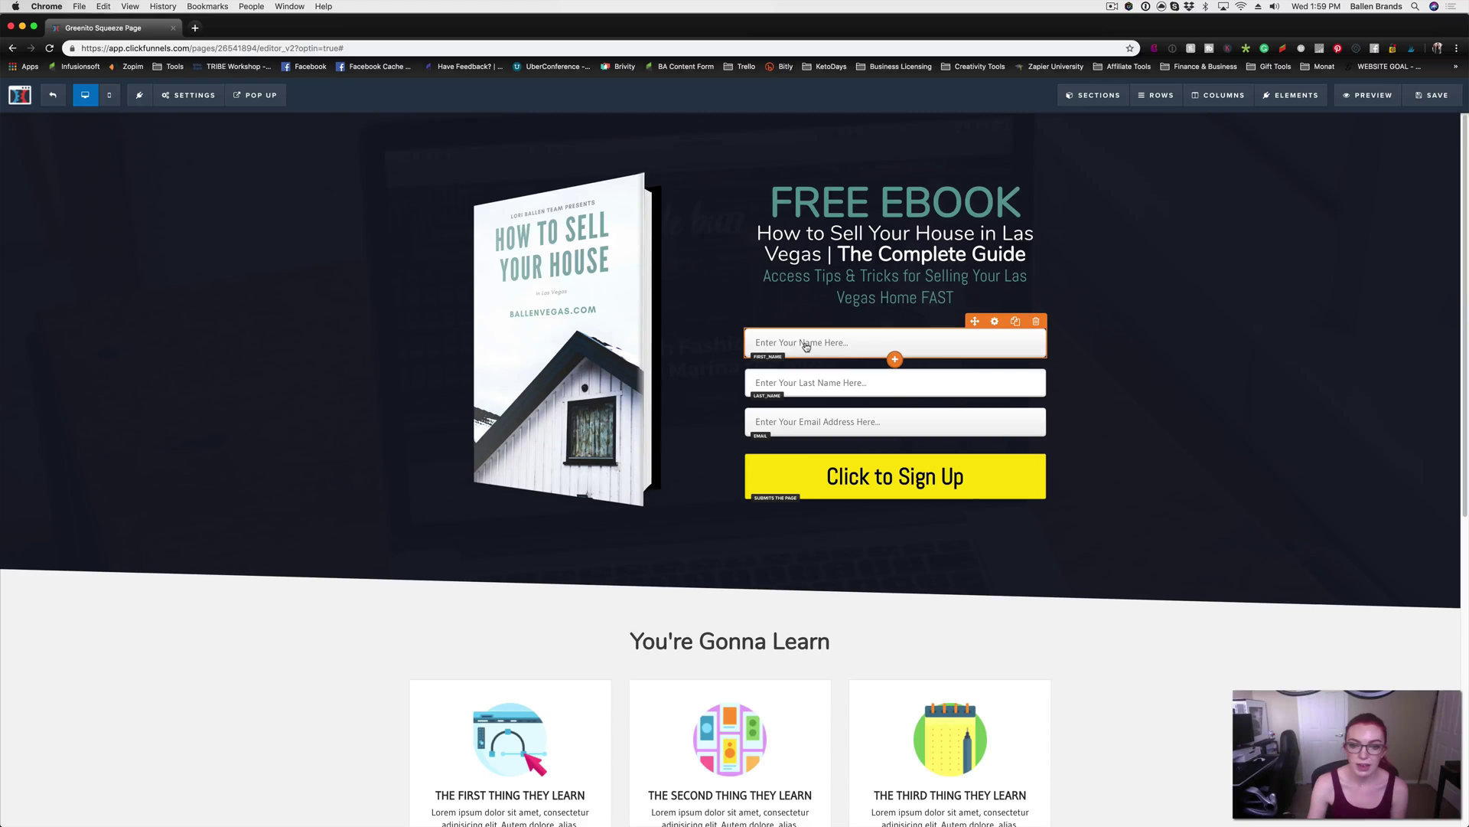
# Add 'First' to the first field's placeholder so it reads 'Enter Your First Name Here...'
pyautogui.click(872, 346)
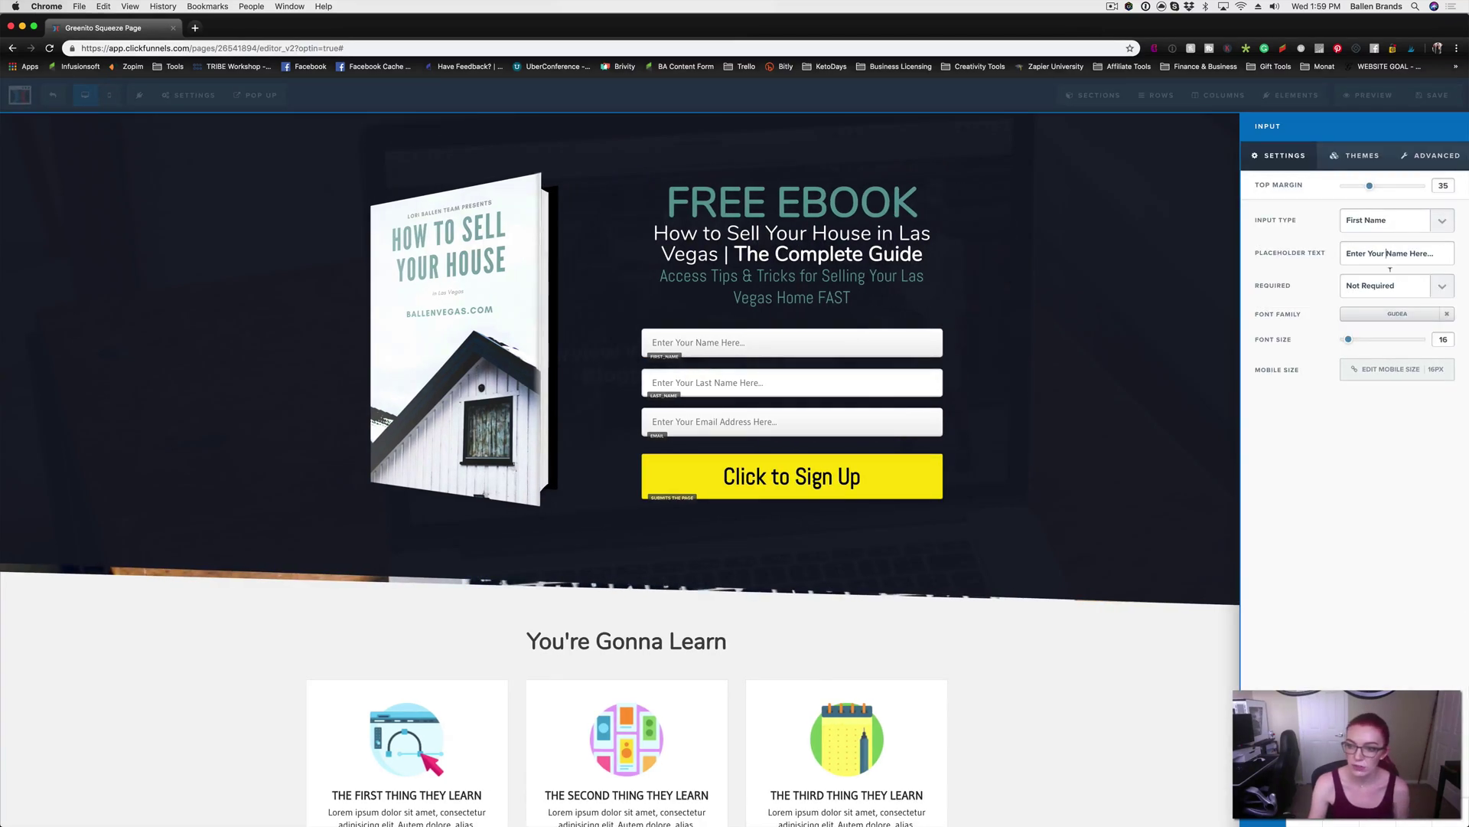
pyautogui.write('First')
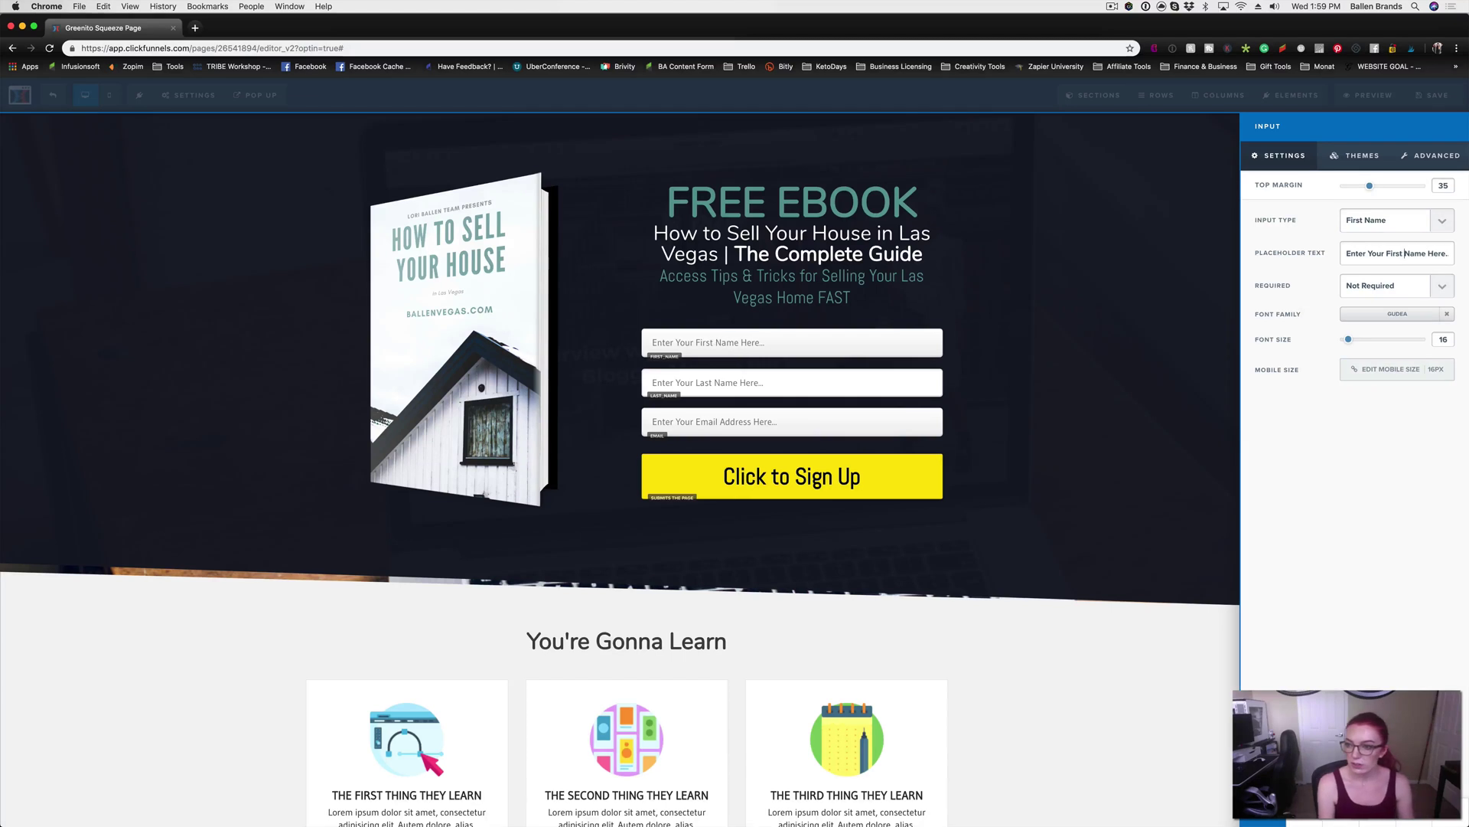
pyautogui.click(863, 350)
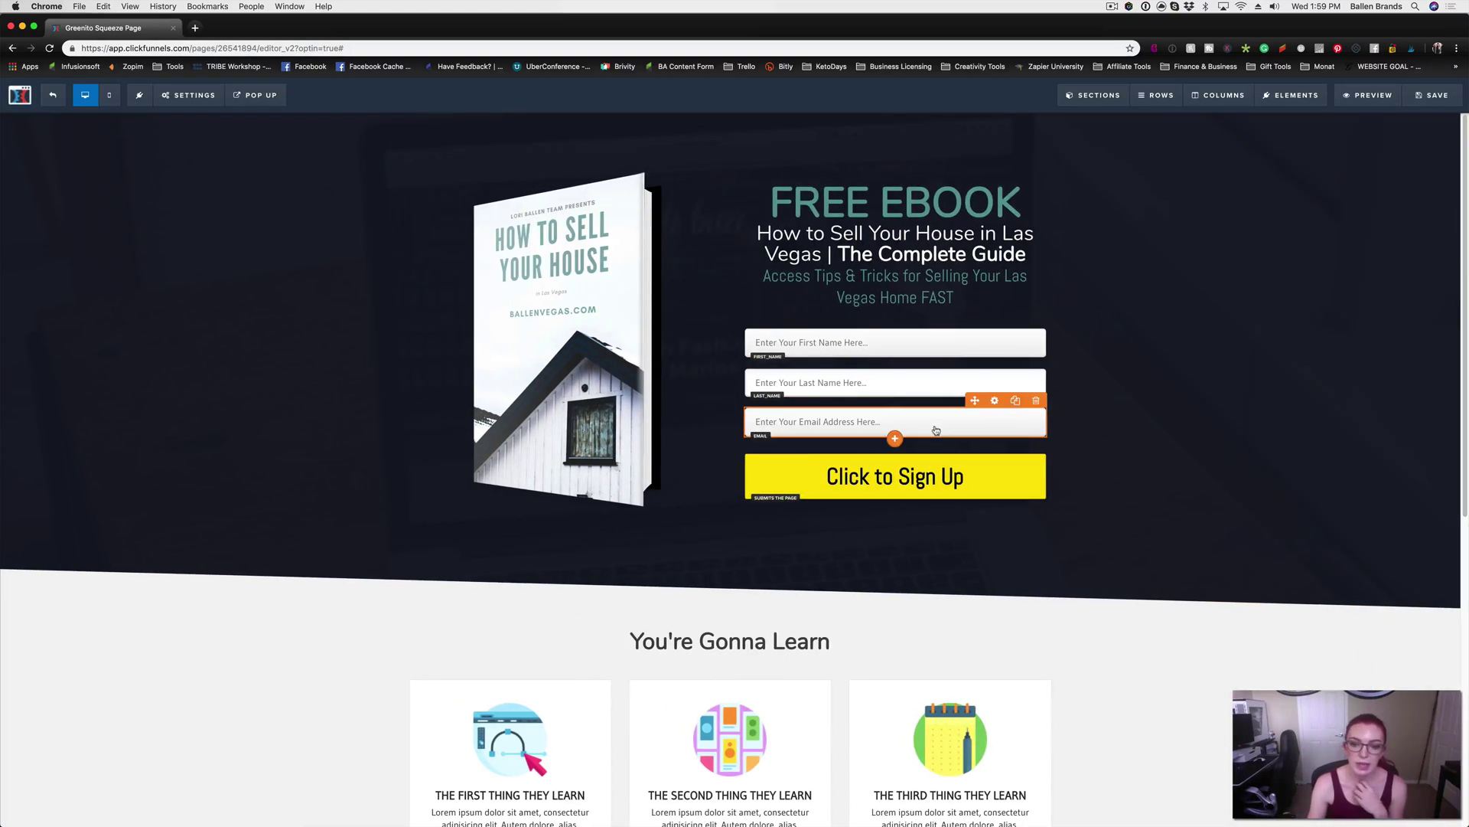
pyautogui.click(917, 483)
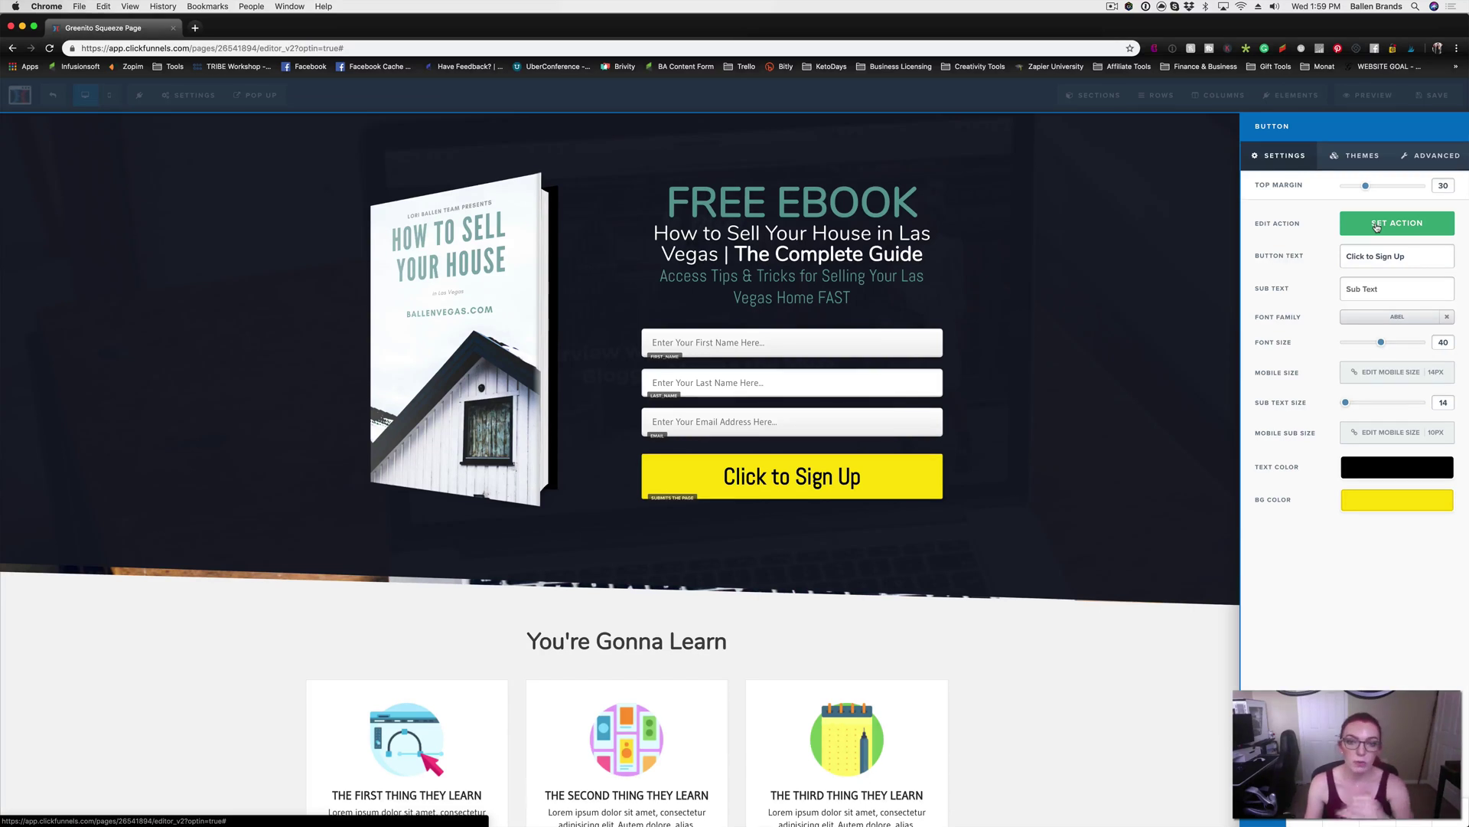
pyautogui.click(1377, 227)
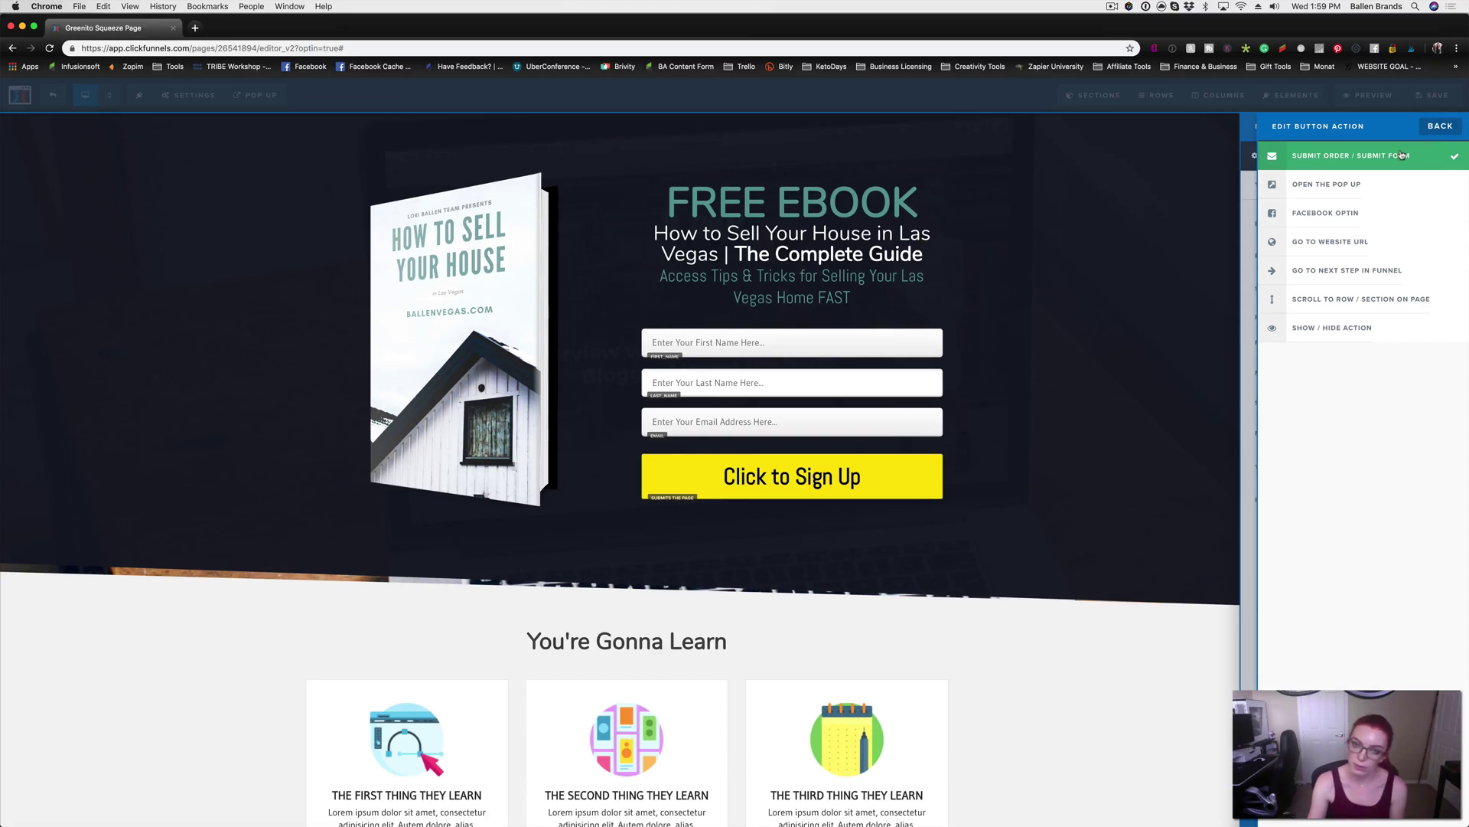
pyautogui.click(1442, 129)
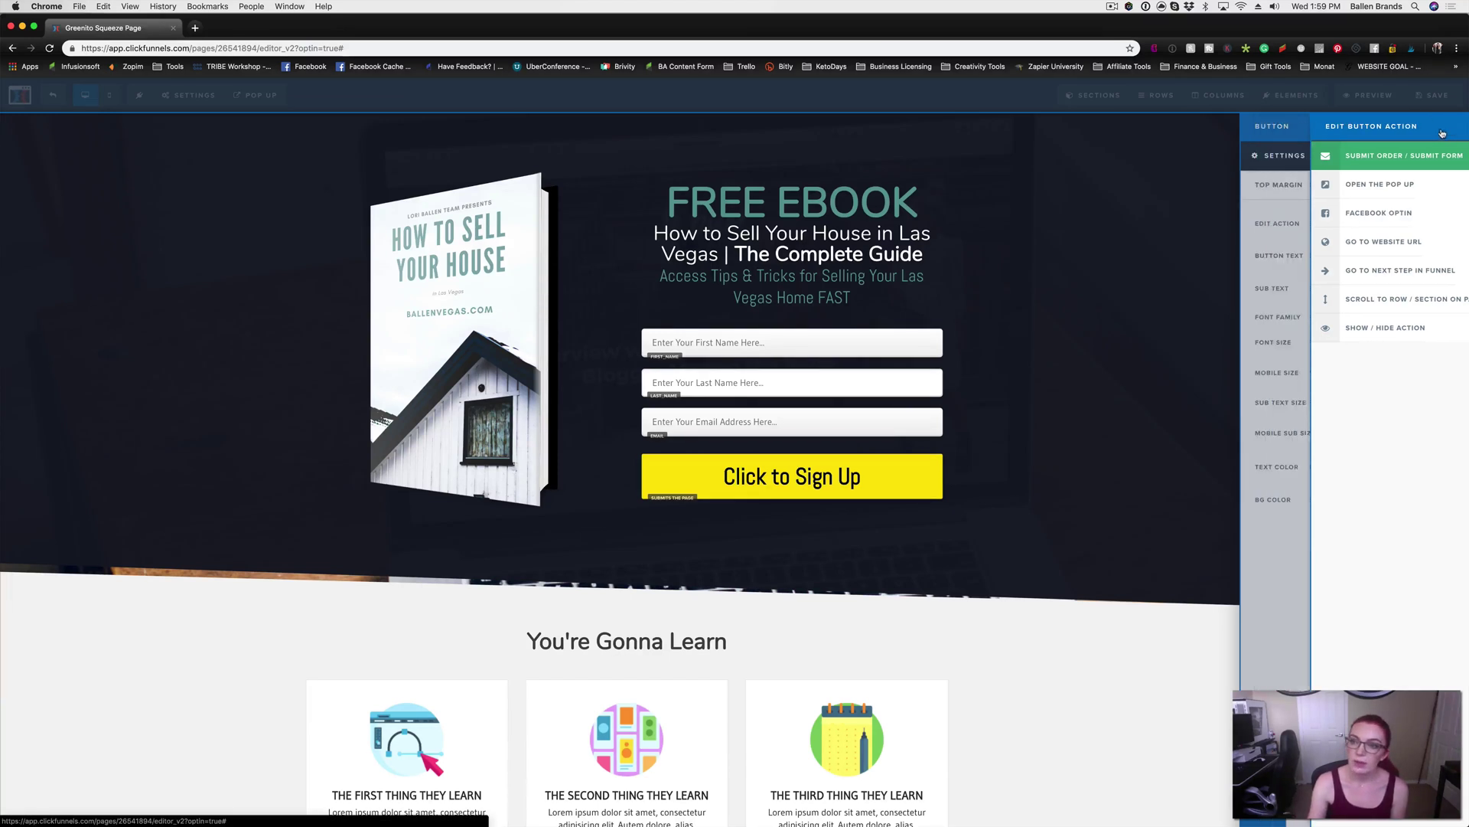
pyautogui.click(976, 350)
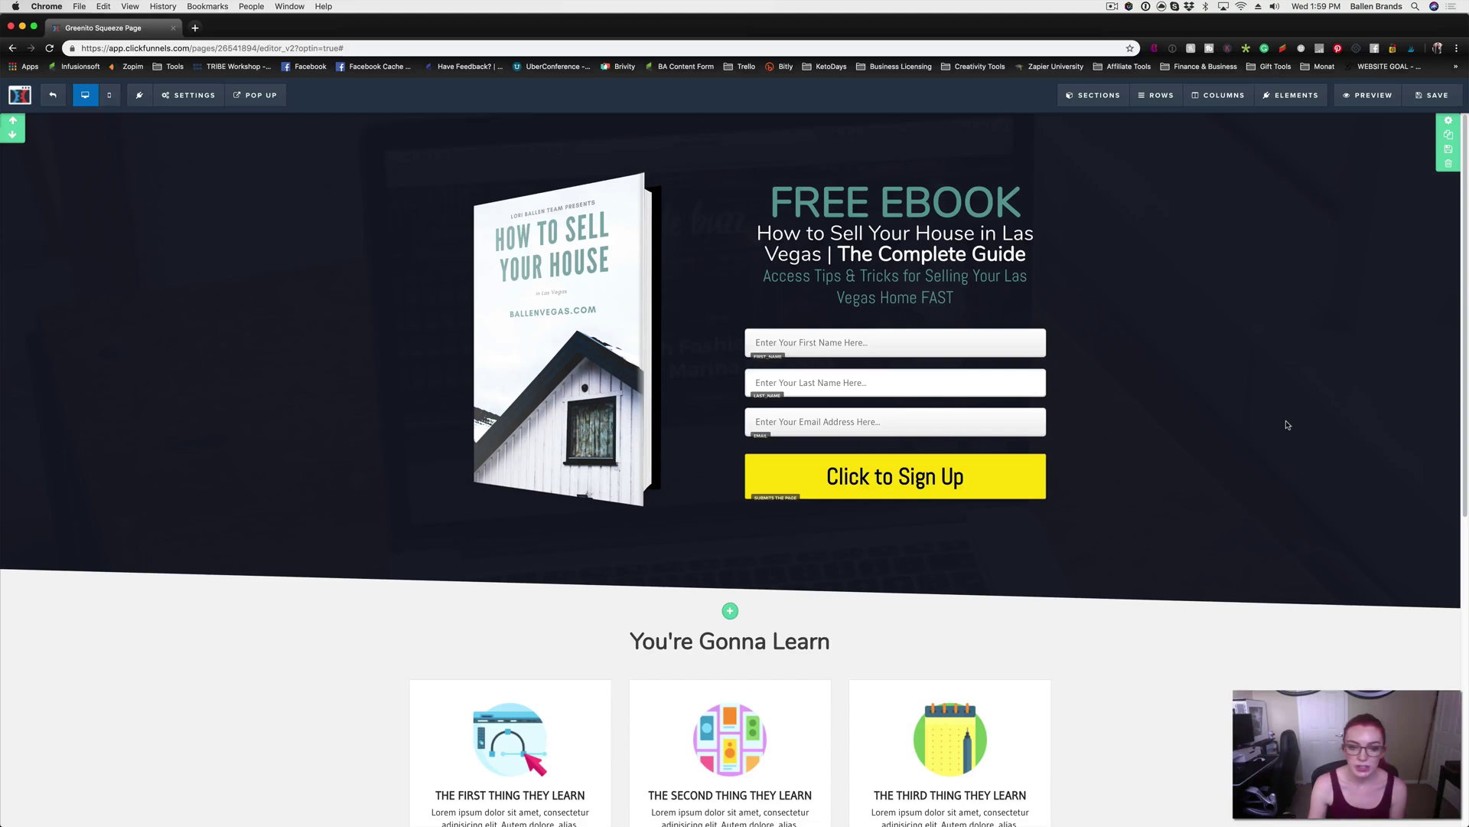
# Replace the 'You're Gonna Learn' section headline with 'What You're Going to Get'
pyautogui.scroll(-5, 1287, 425)
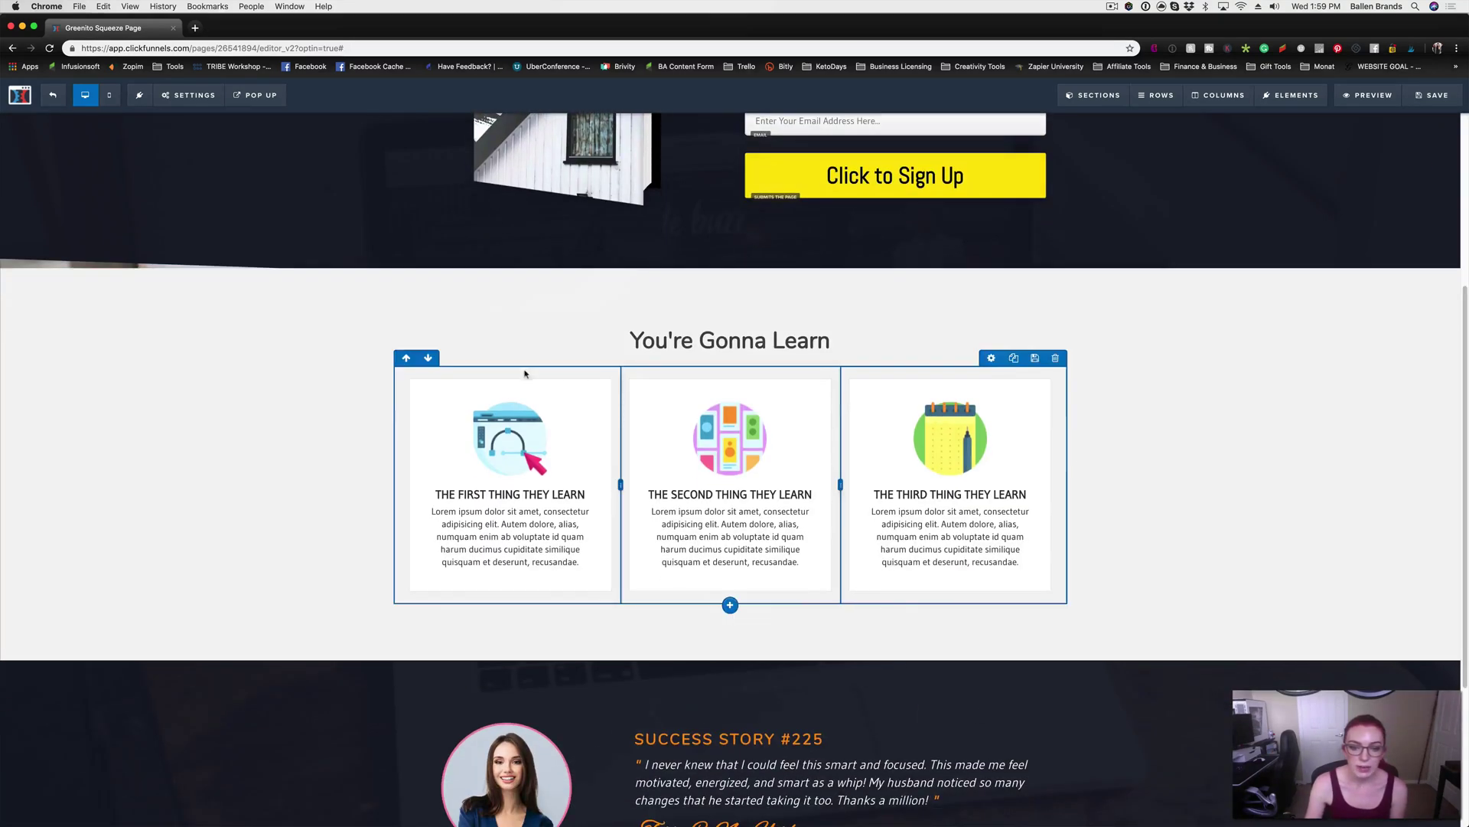
pyautogui.tripleClick(701, 342)
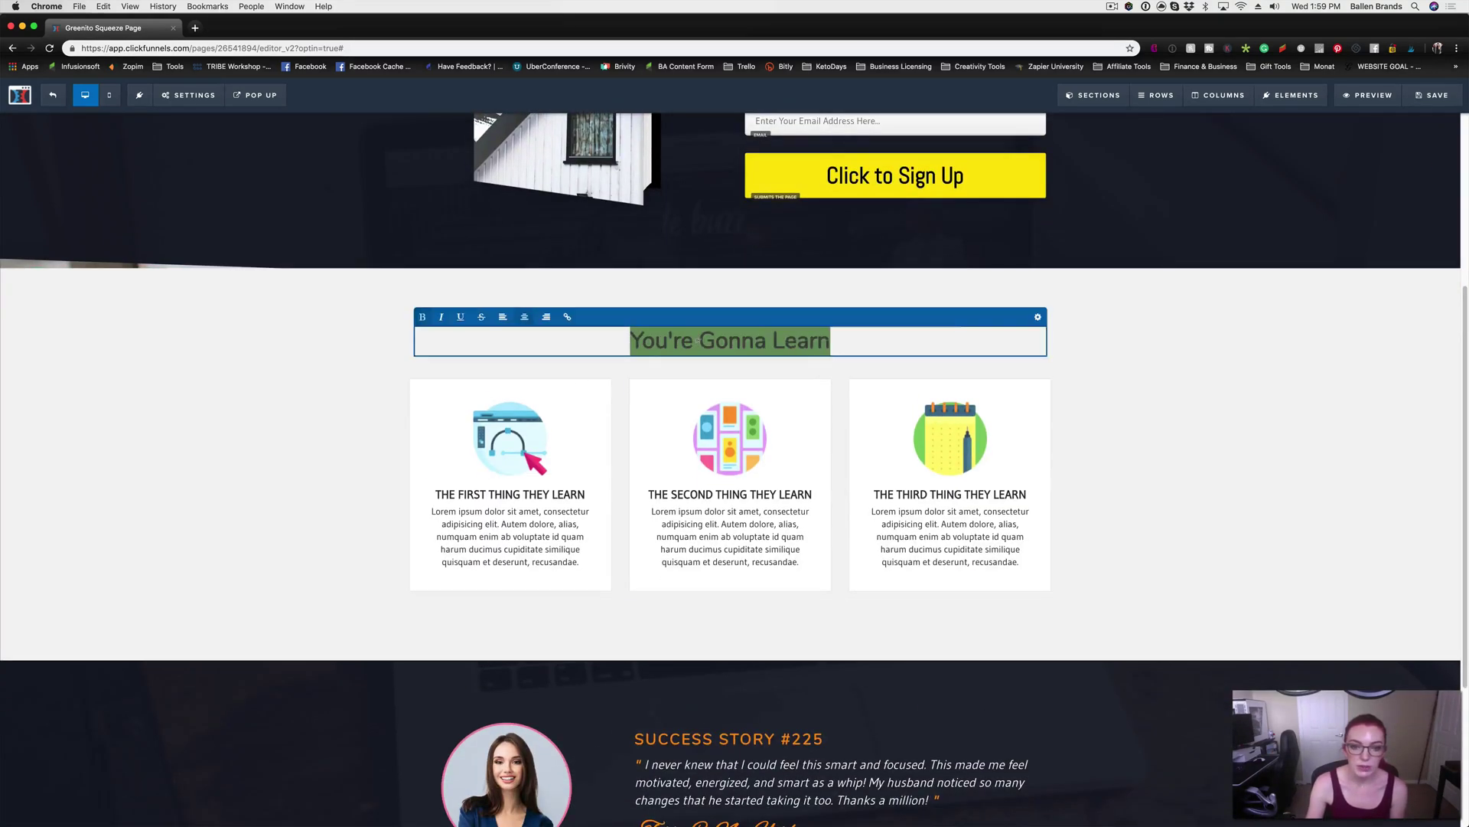
pyautogui.scroll(3, 1362, 462)
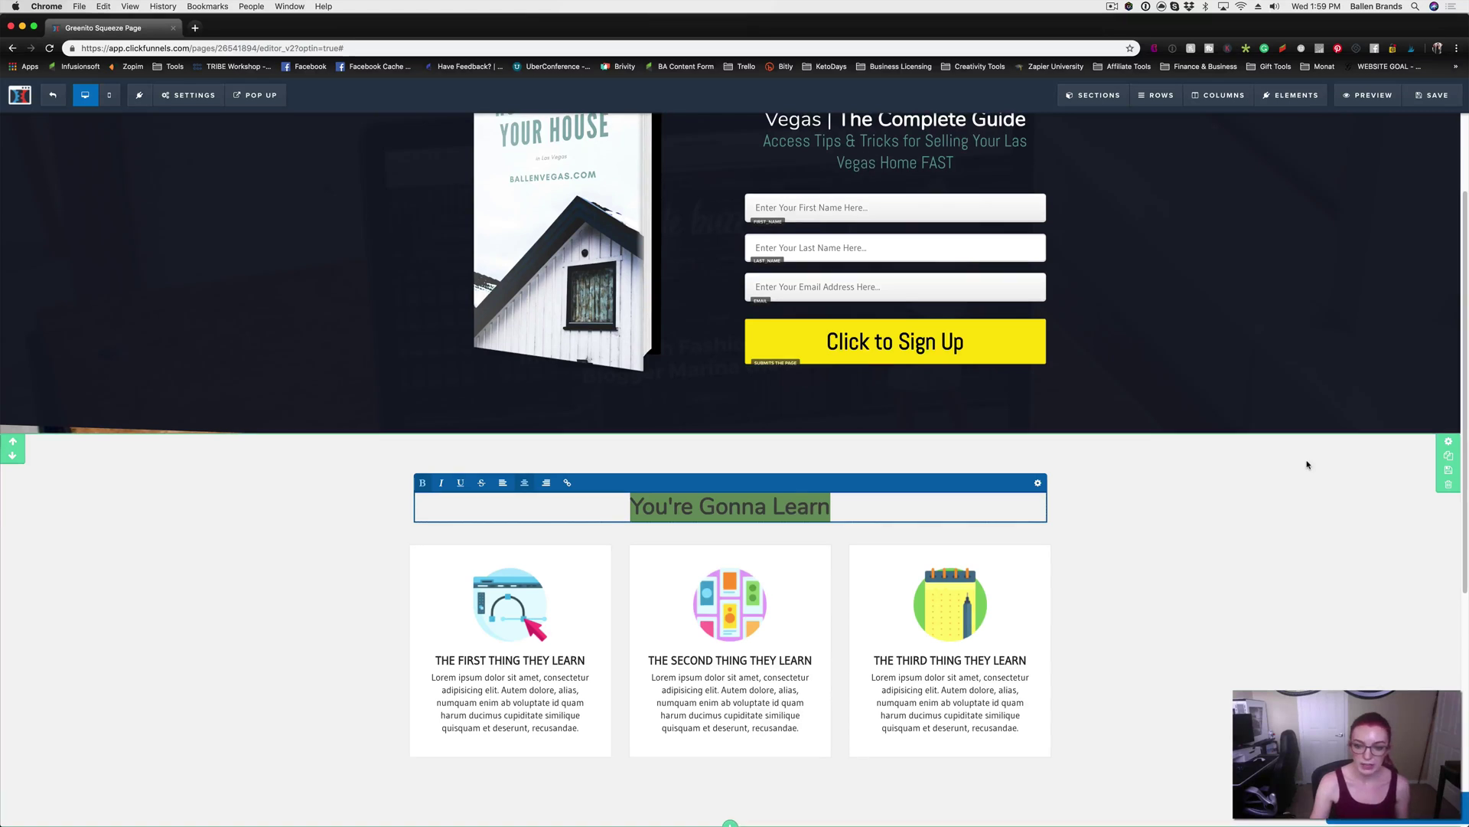
pyautogui.write("What You're going")
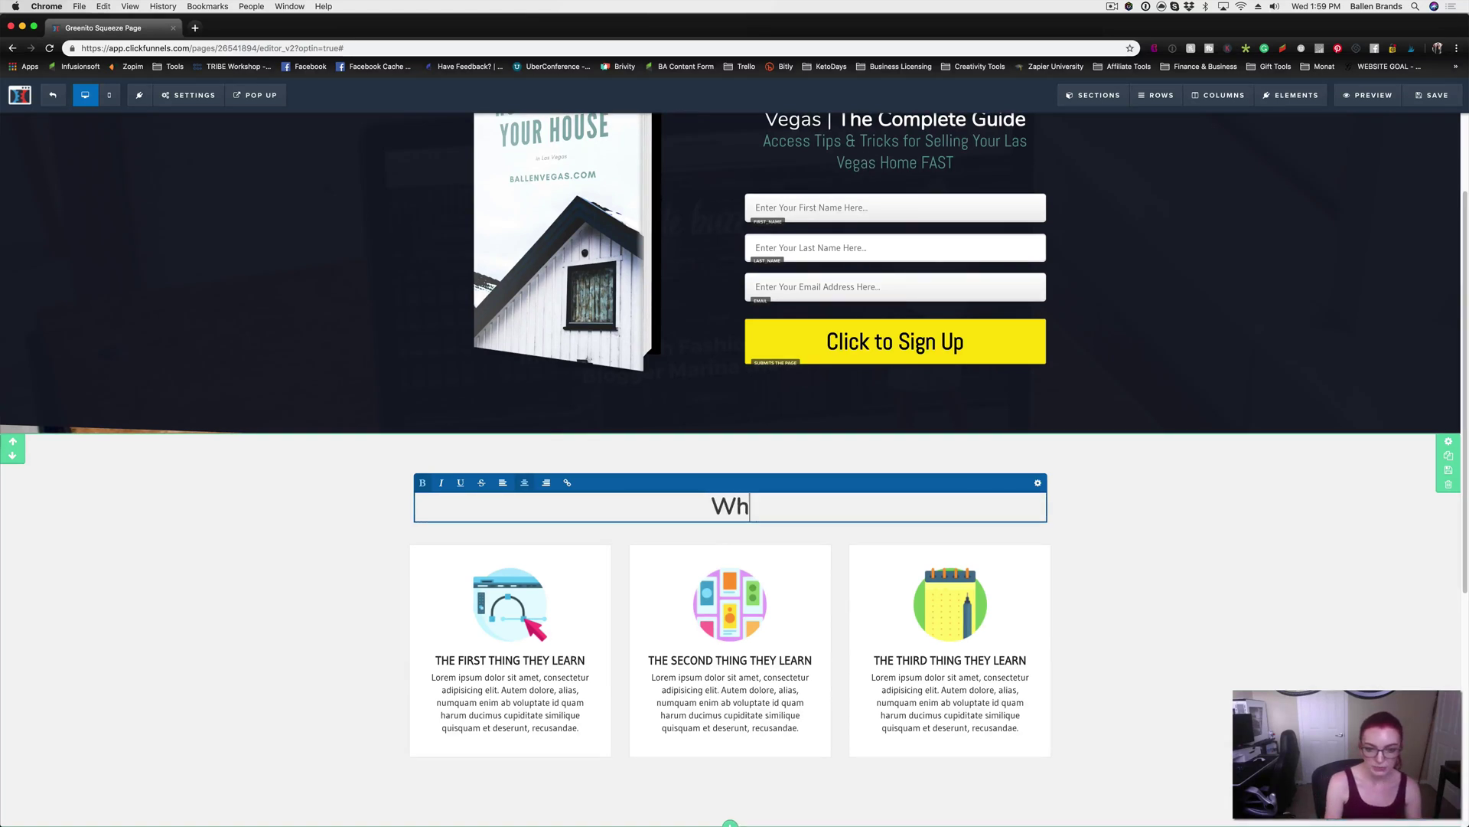
pyautogui.press('BackSpace')
pyautogui.press('BackSpace')
pyautogui.press('BackSpace')
pyautogui.press('BackSpace')
pyautogui.press('BackSpace')
pyautogui.press('BackSpace')
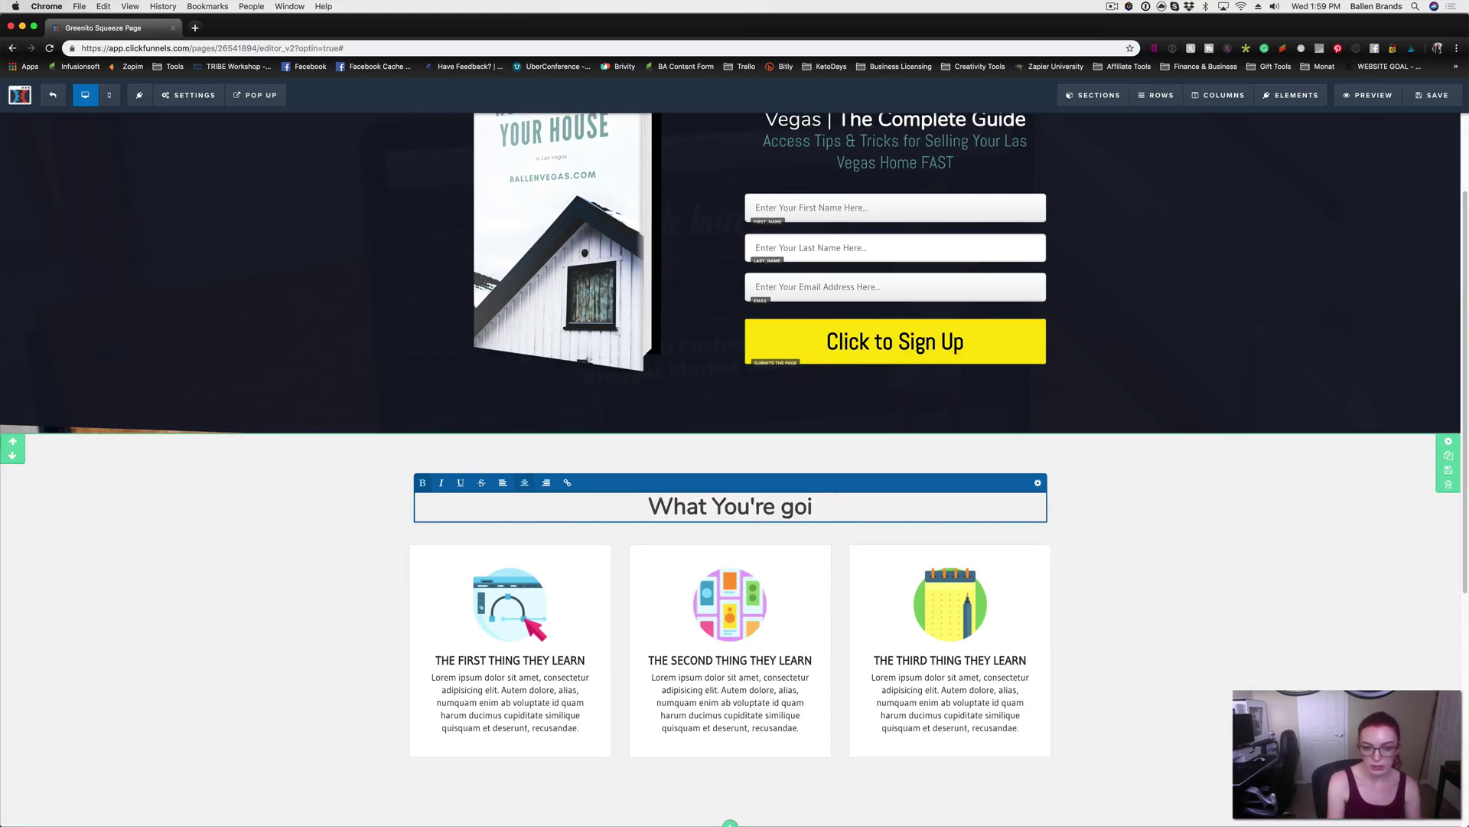
pyautogui.write('Going to Get')
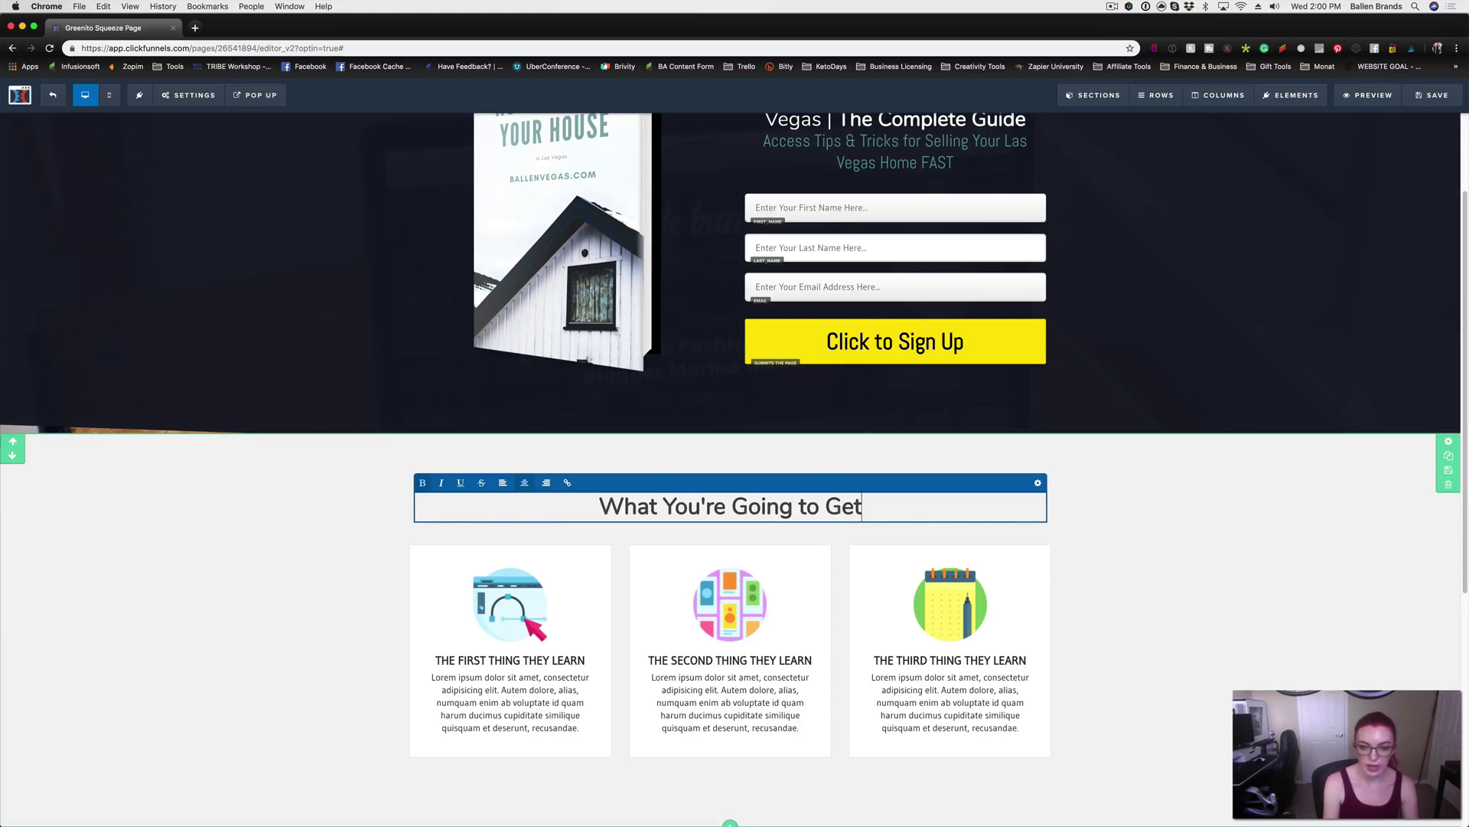
pyautogui.click(1298, 479)
pyautogui.scroll(3, 1295, 480)
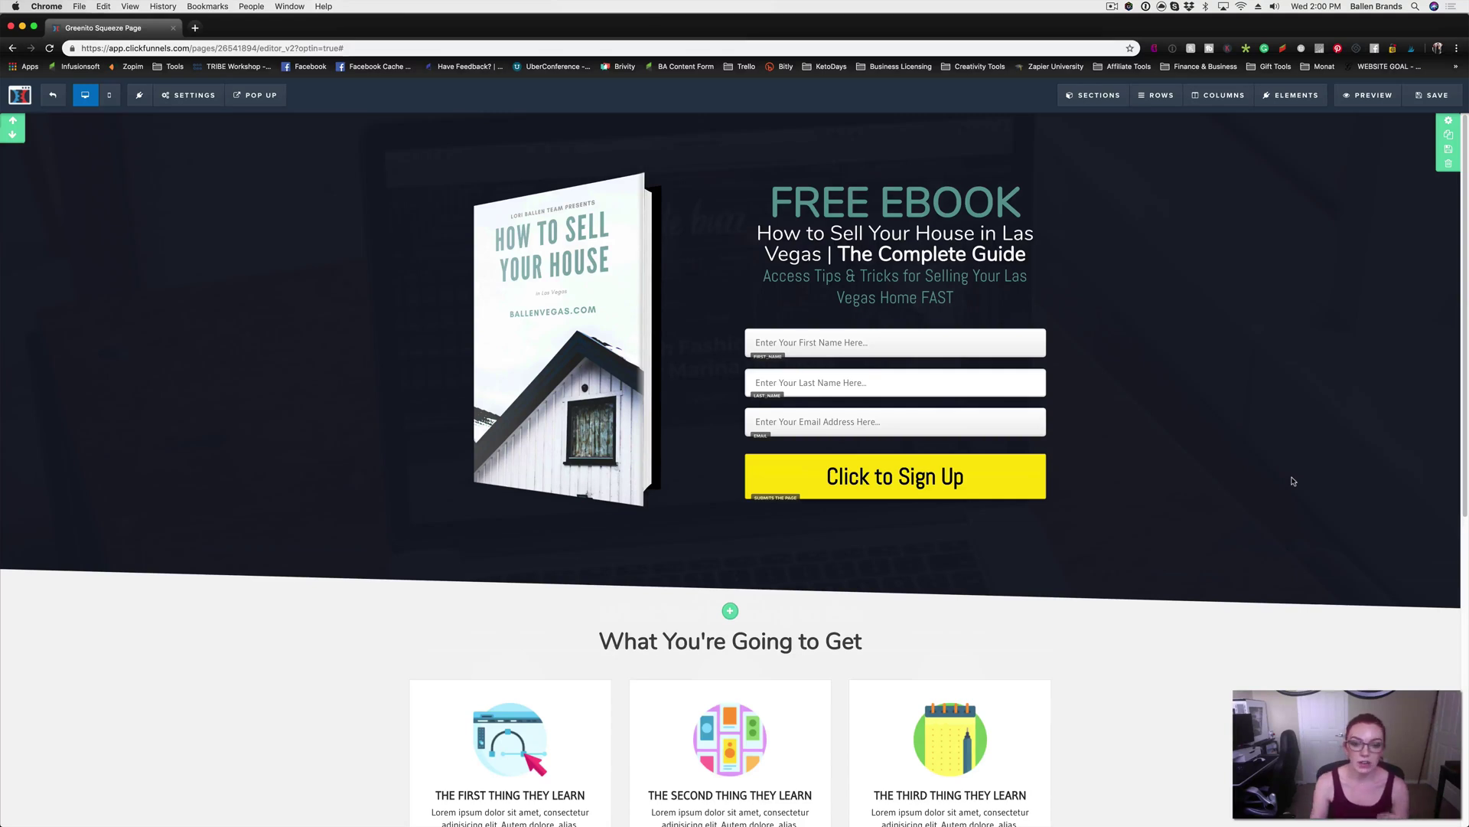
pyautogui.scroll(-2, 1295, 480)
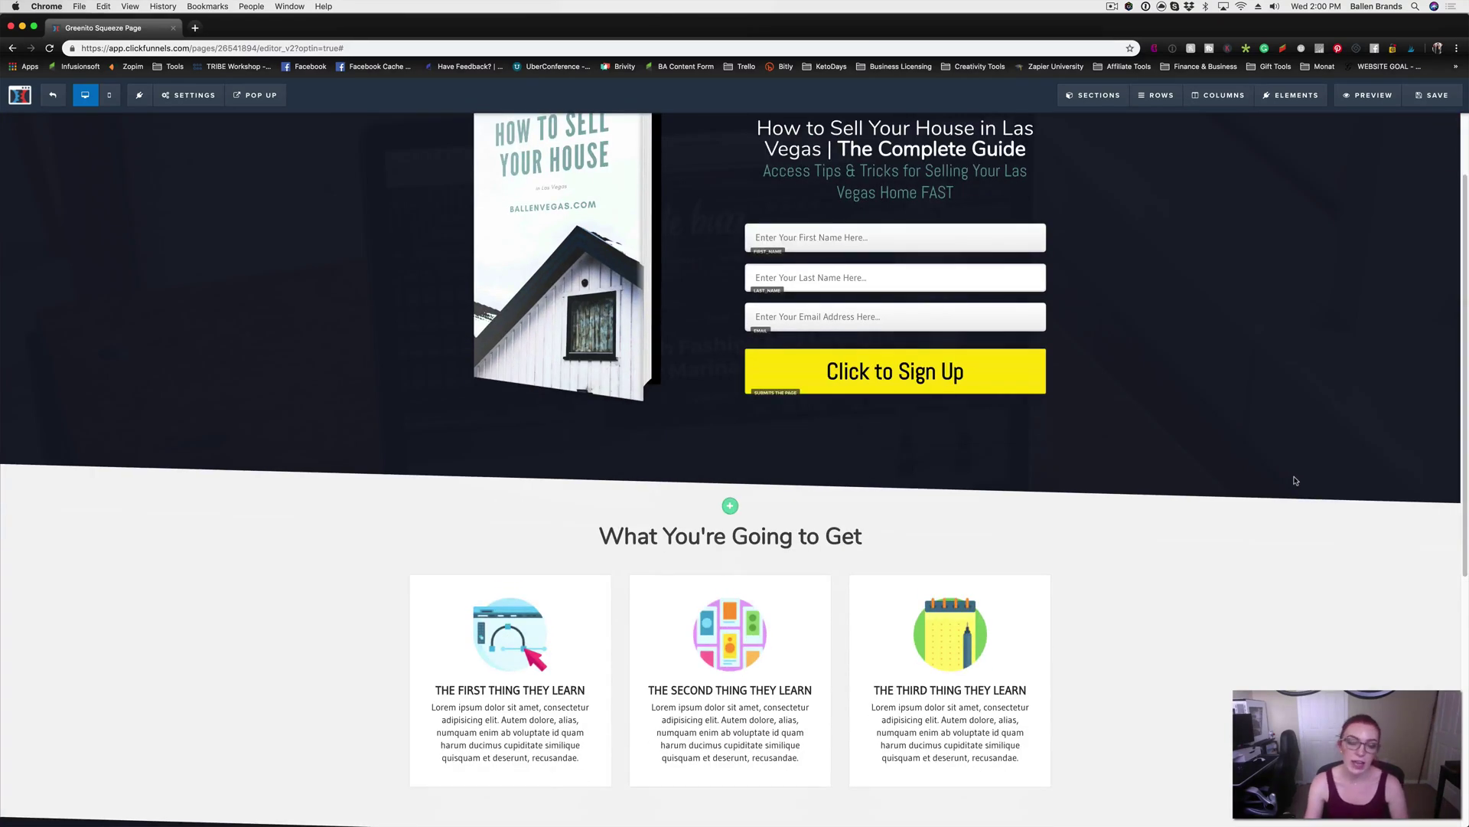
pyautogui.scroll(-2, 1274, 488)
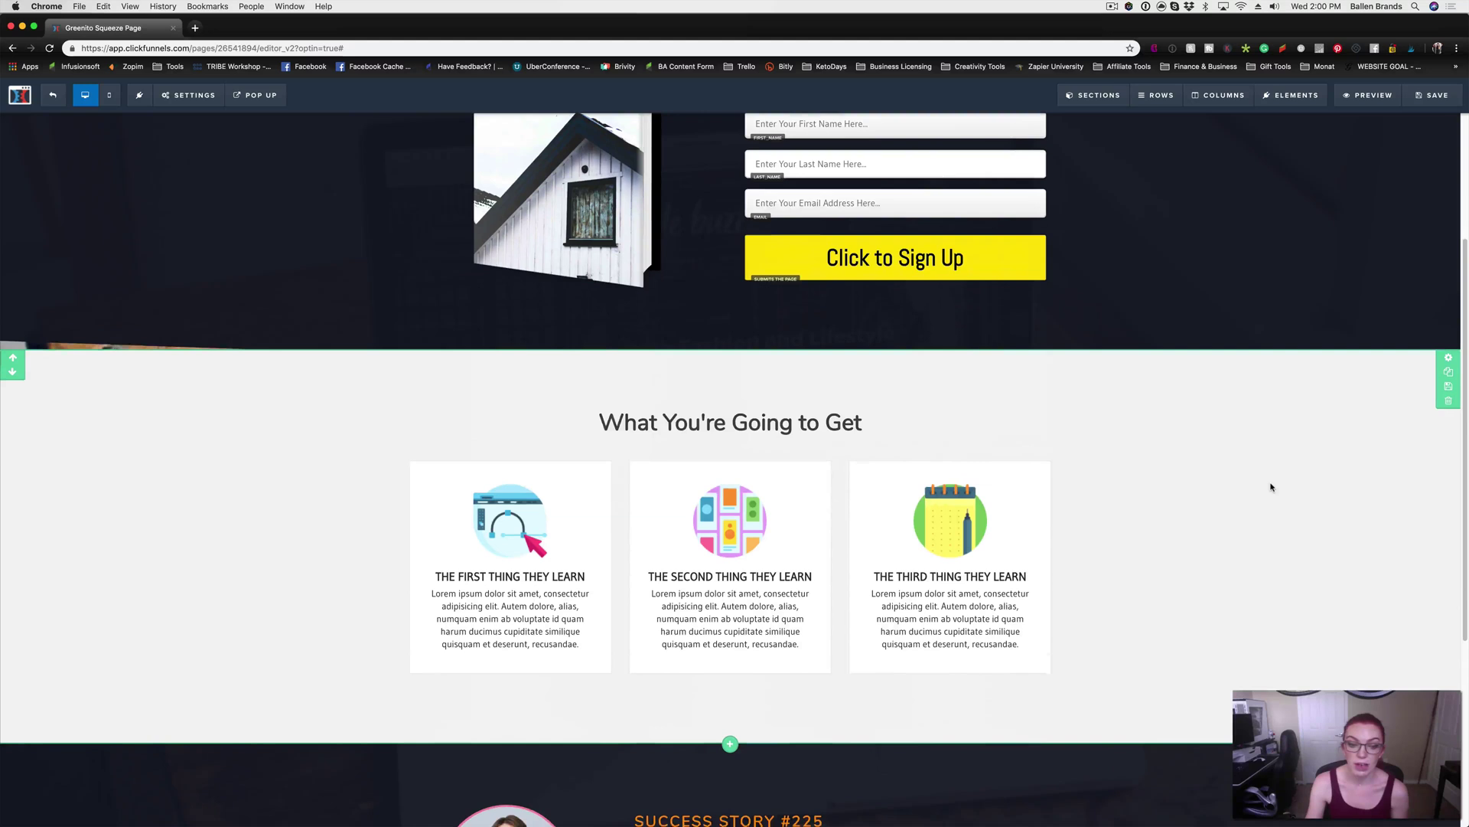
pyautogui.scroll(-2, 1273, 491)
# Give the first benefit card the couch photo and the heading 'HOW TO STAGE YOUR HOME'
pyautogui.click(482, 440)
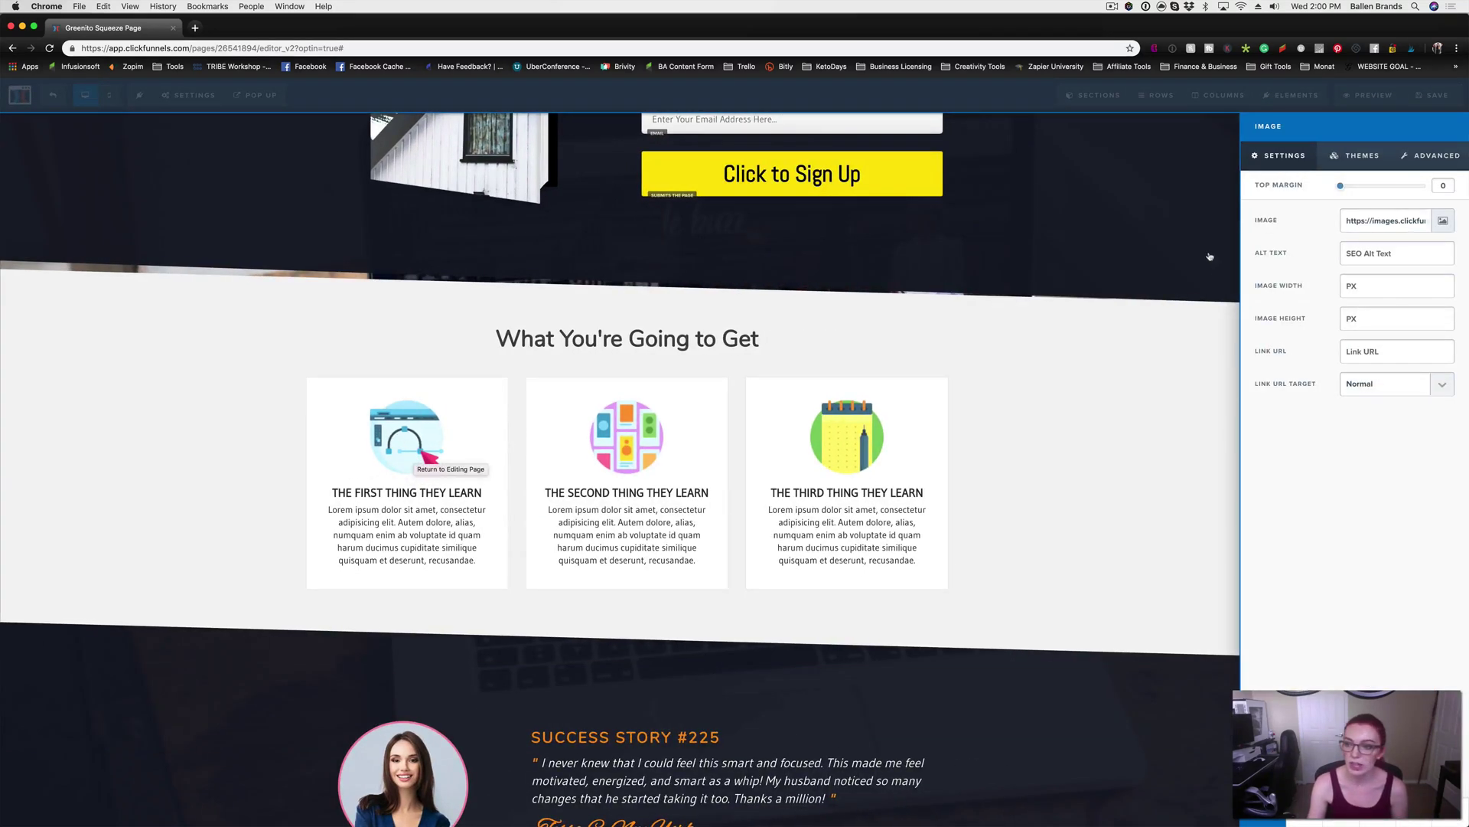
pyautogui.click(1444, 222)
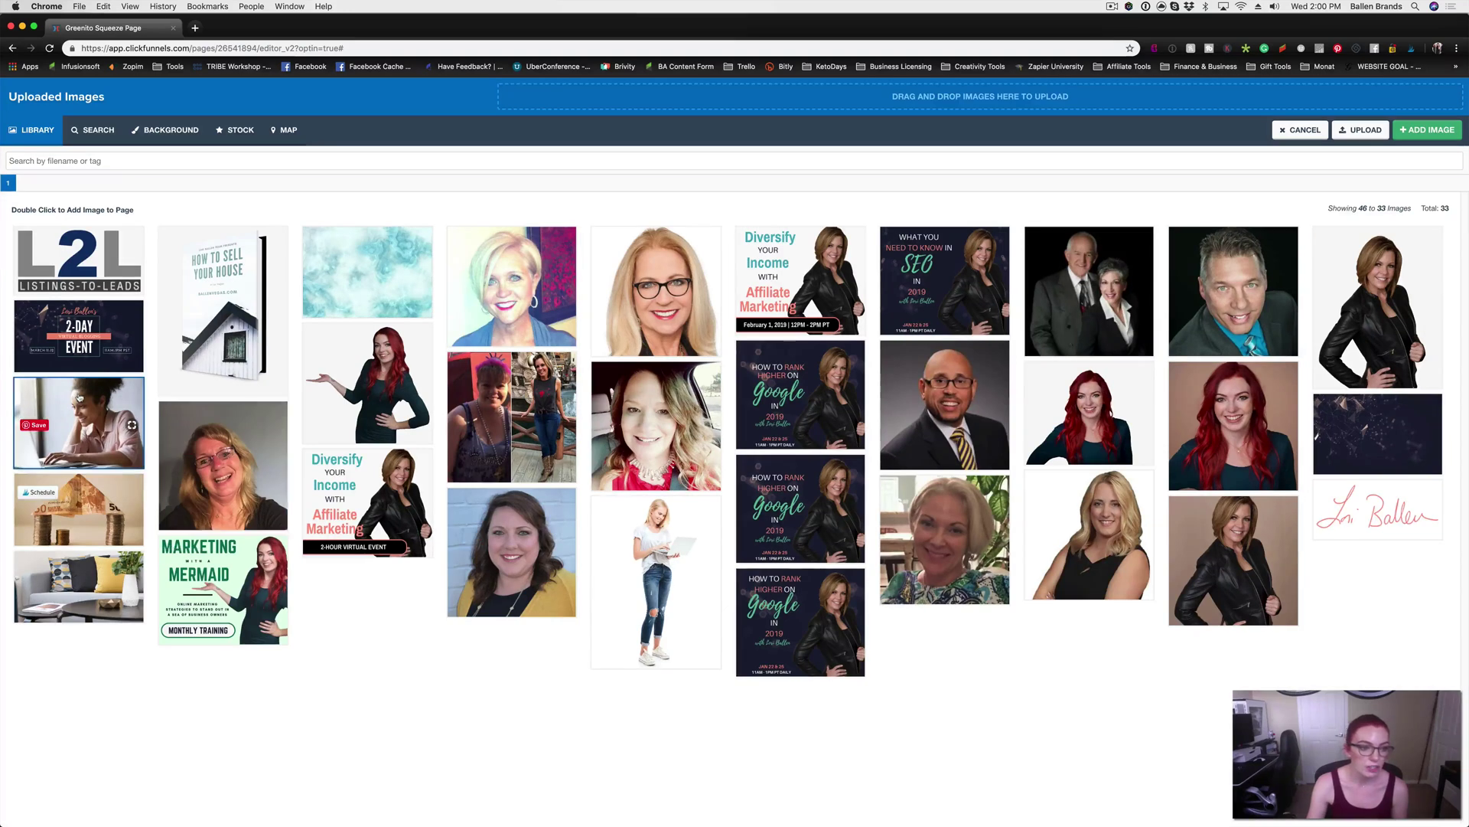
pyautogui.doubleClick(95, 594)
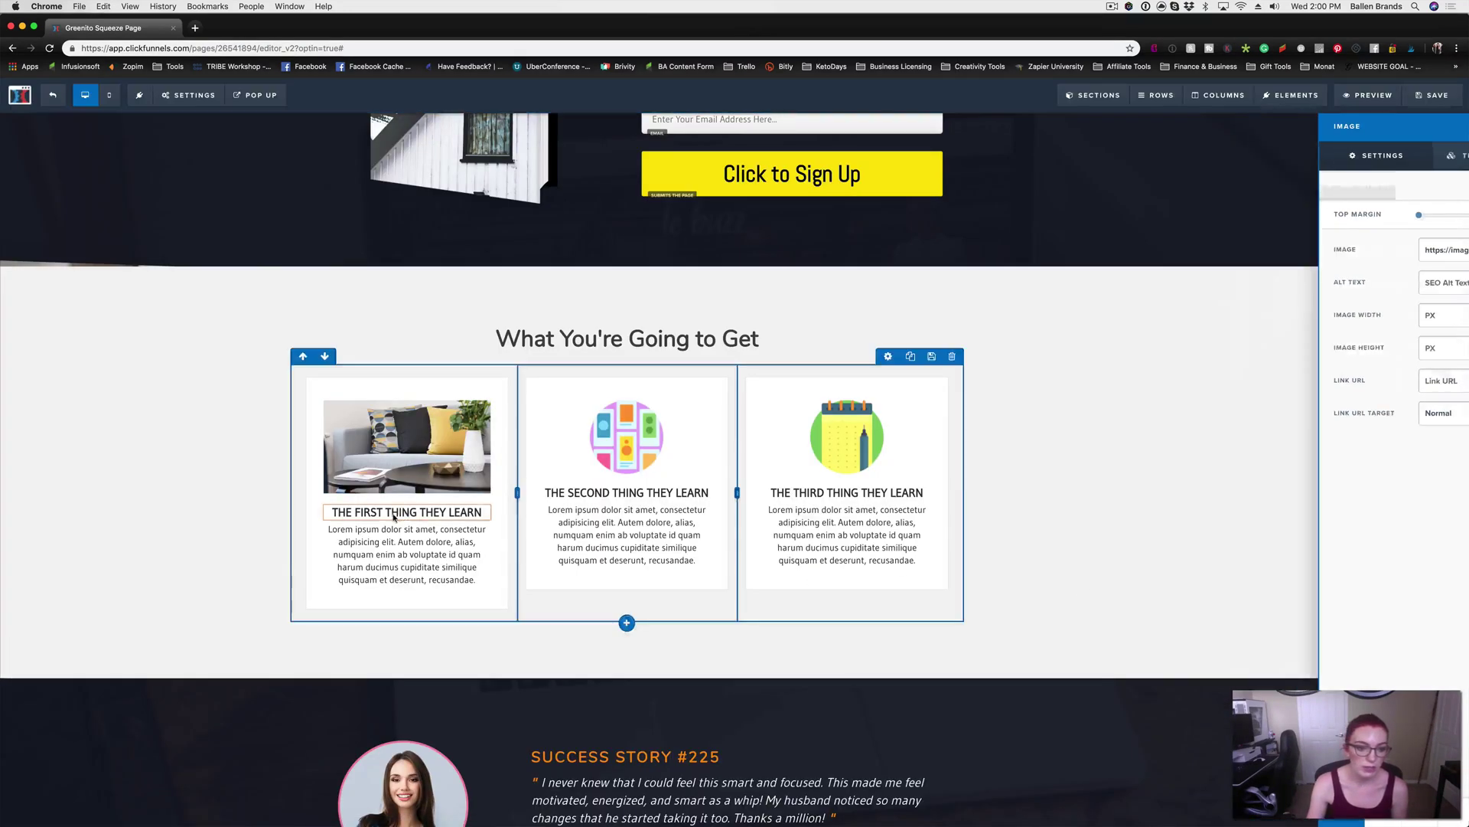
pyautogui.click(419, 512)
pyautogui.hotkey('ctrl', 'a')
pyautogui.write('H')
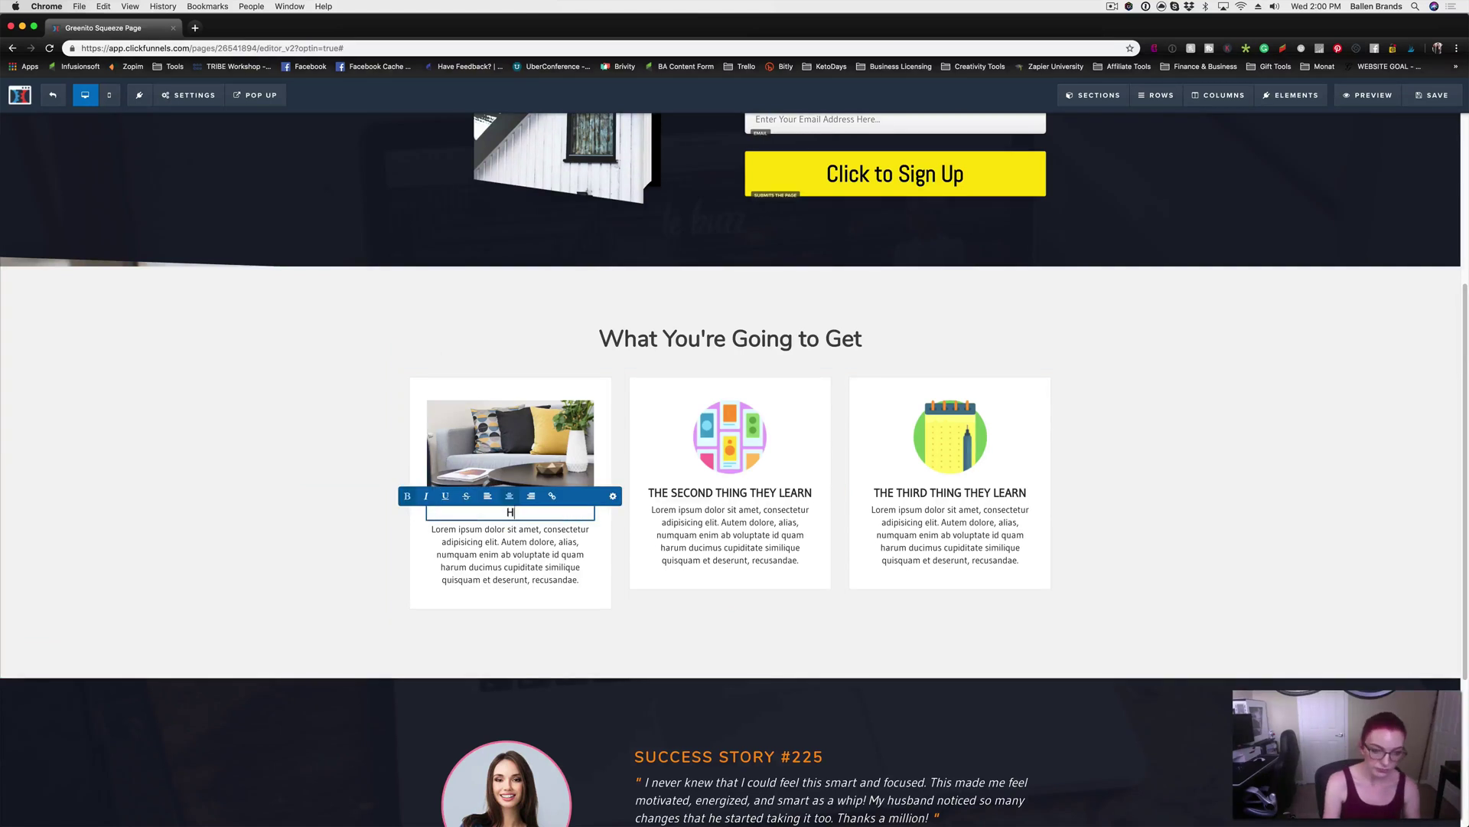
pyautogui.write('OW TO STAGE Y')
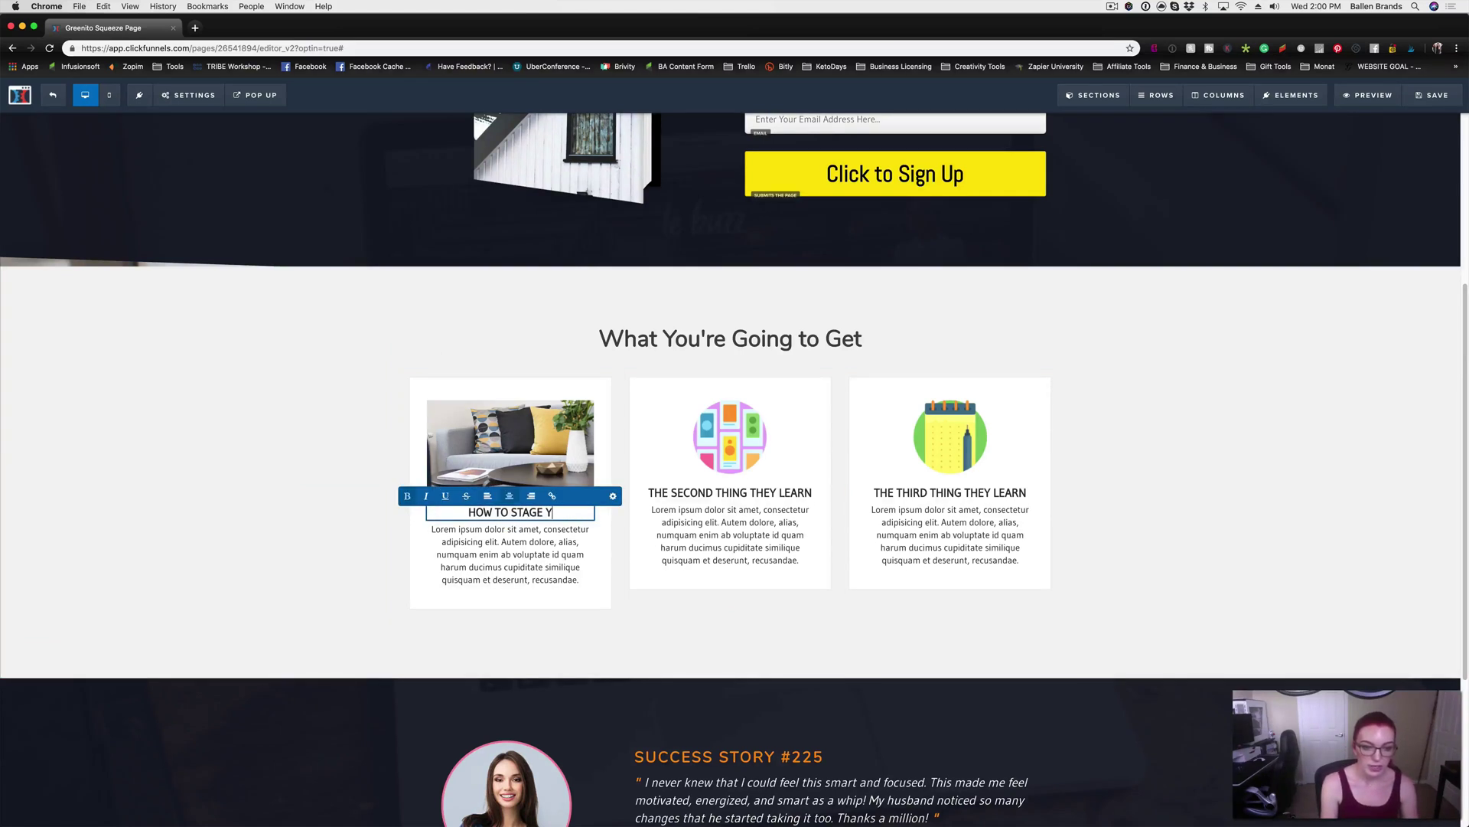
pyautogui.write('OUR HOME')
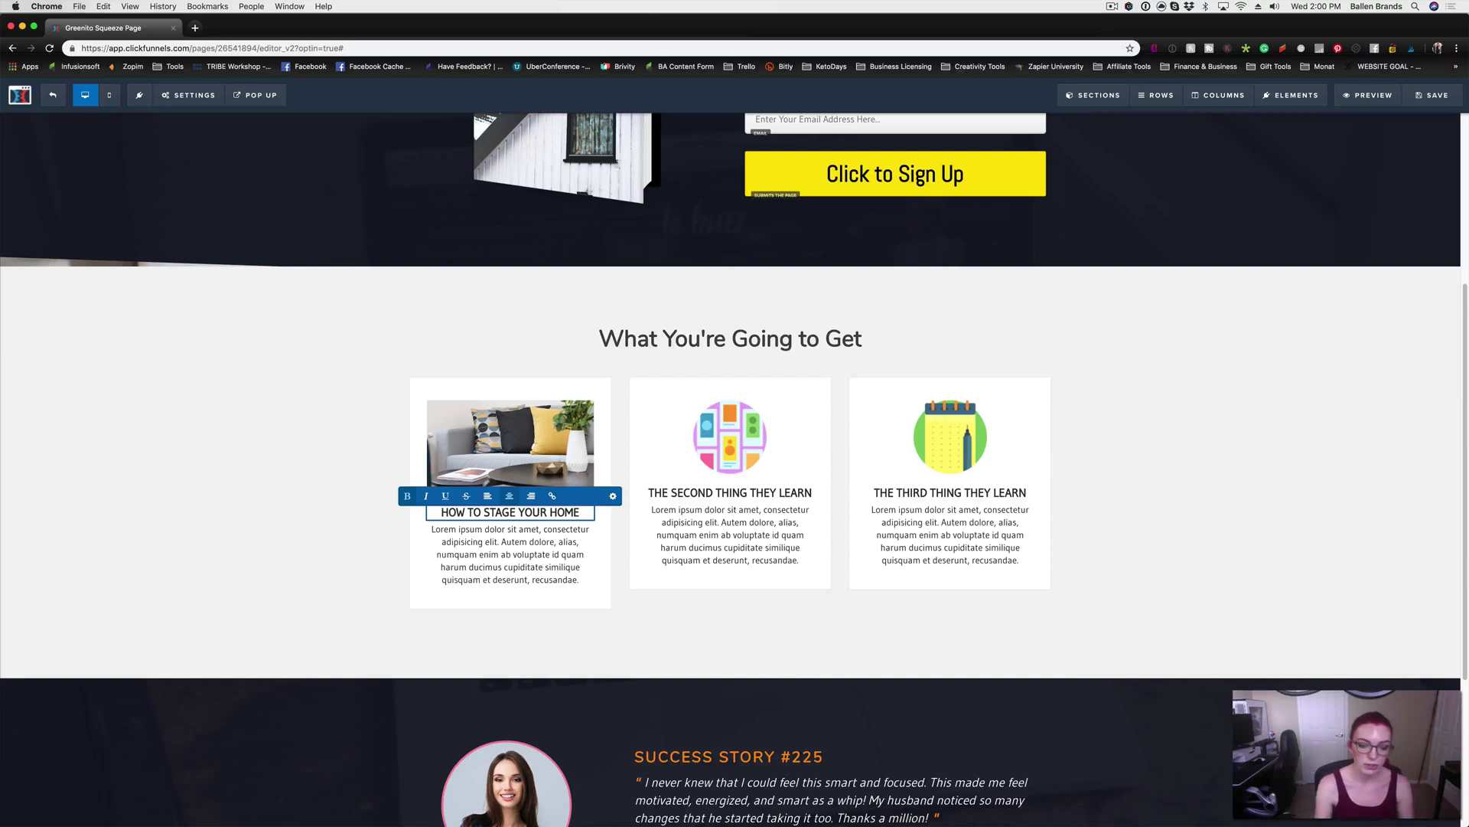
pyautogui.click(528, 550)
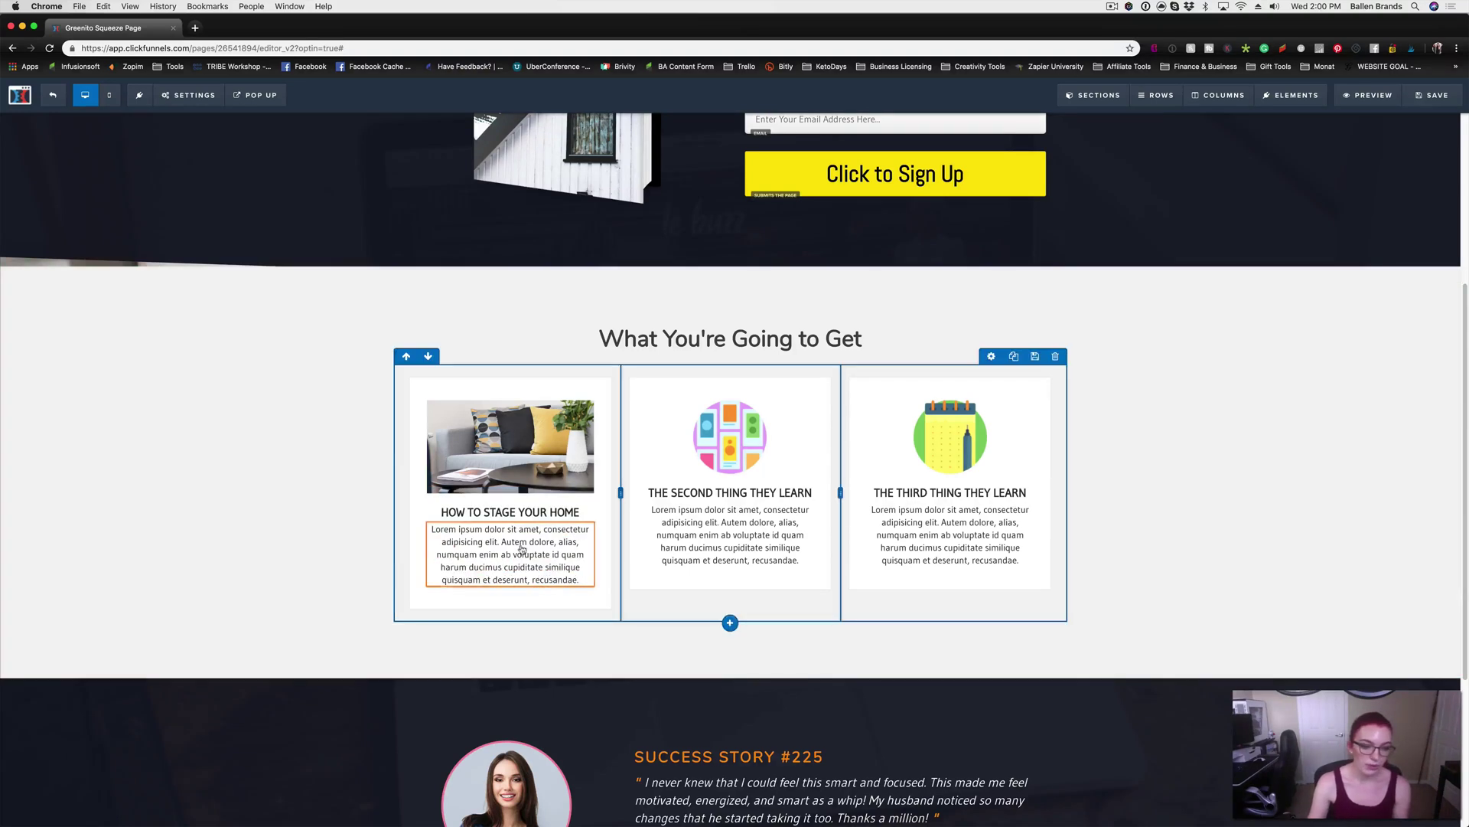
# Give the second card the money-and-house photo and the heading 'HOW TO PRICE YOUR HOME'
pyautogui.click(730, 436)
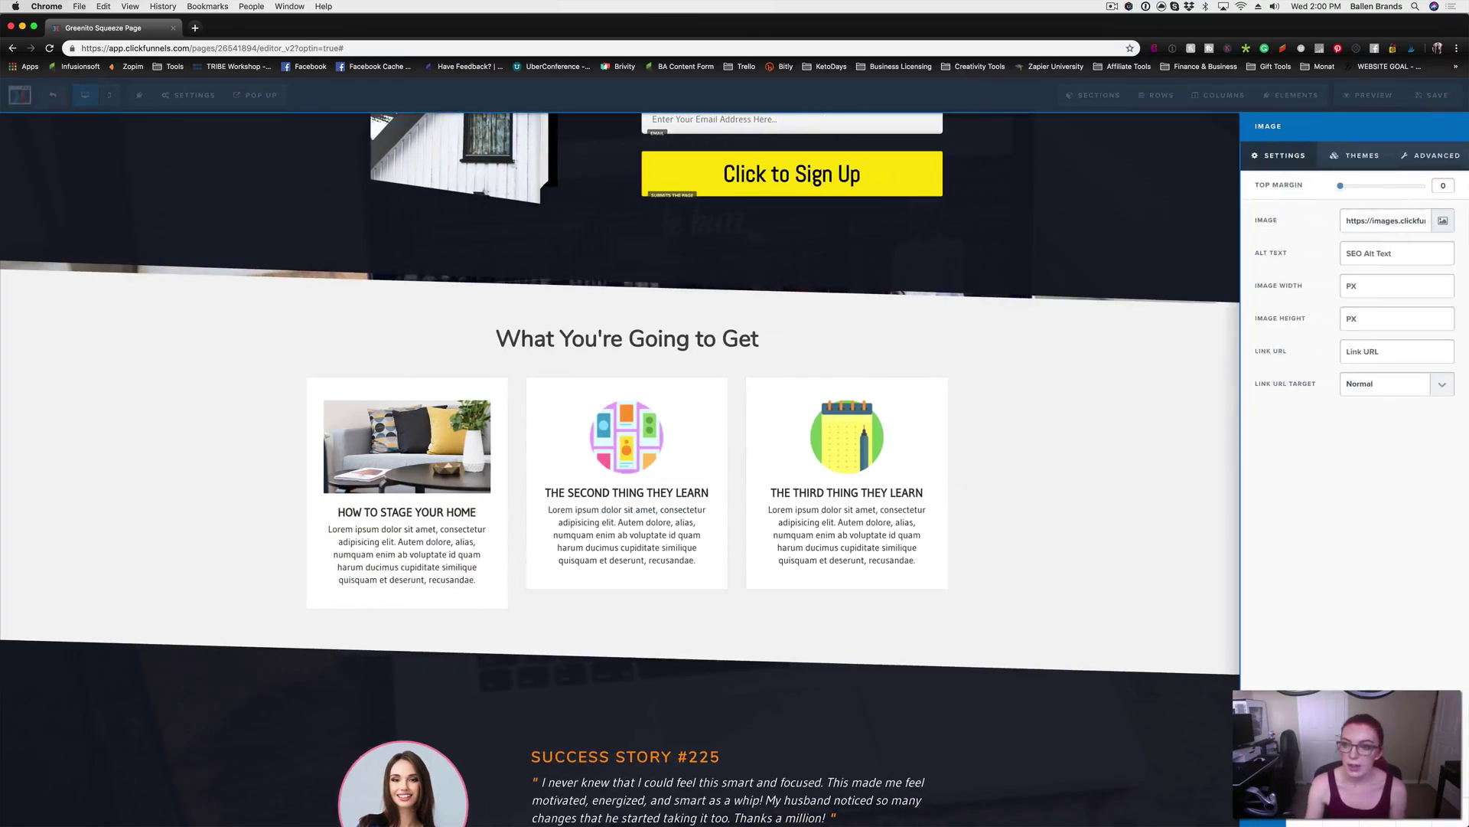
pyautogui.click(1442, 221)
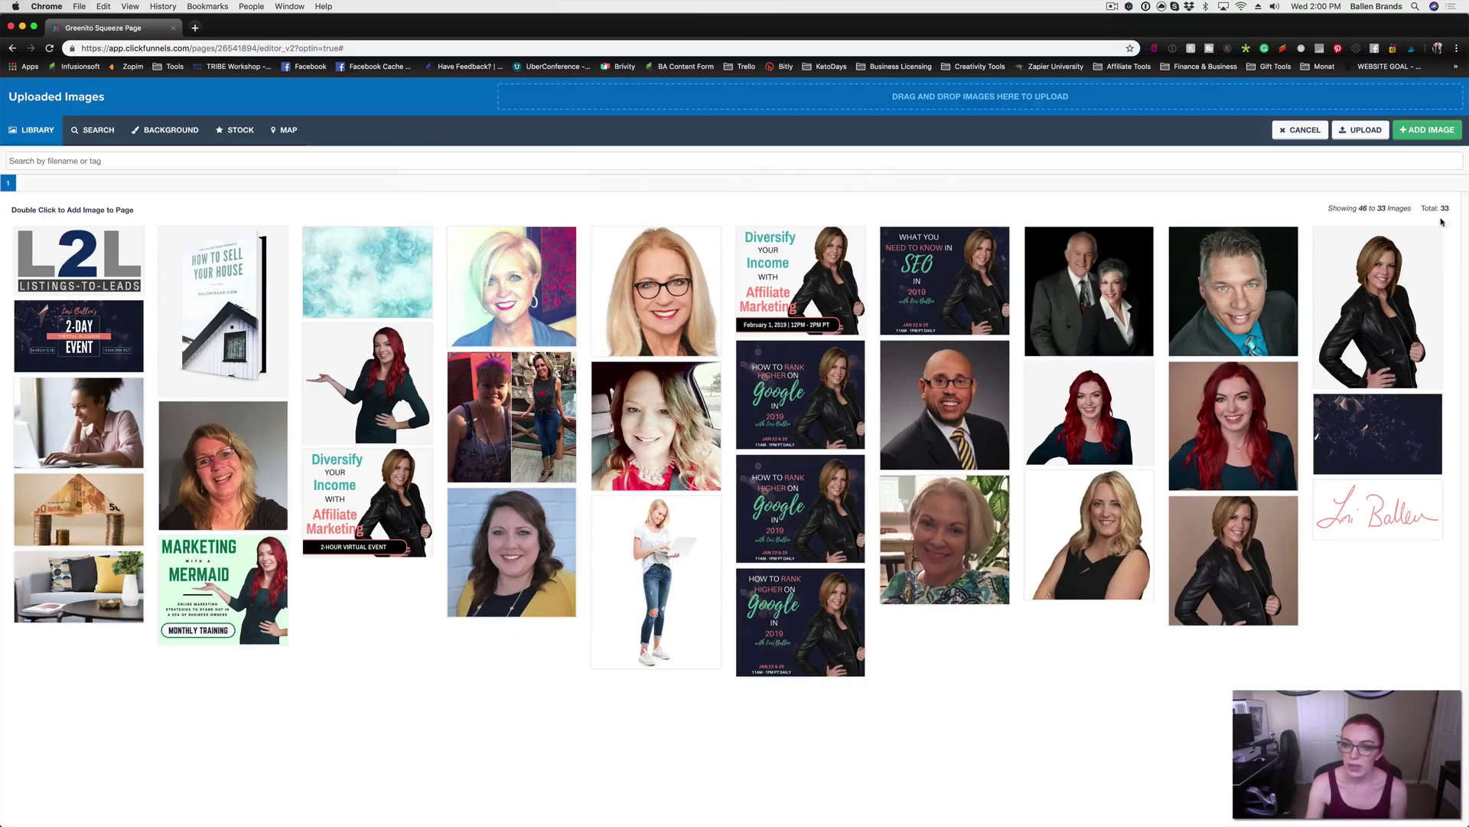
pyautogui.click(118, 525)
pyautogui.click(1427, 130)
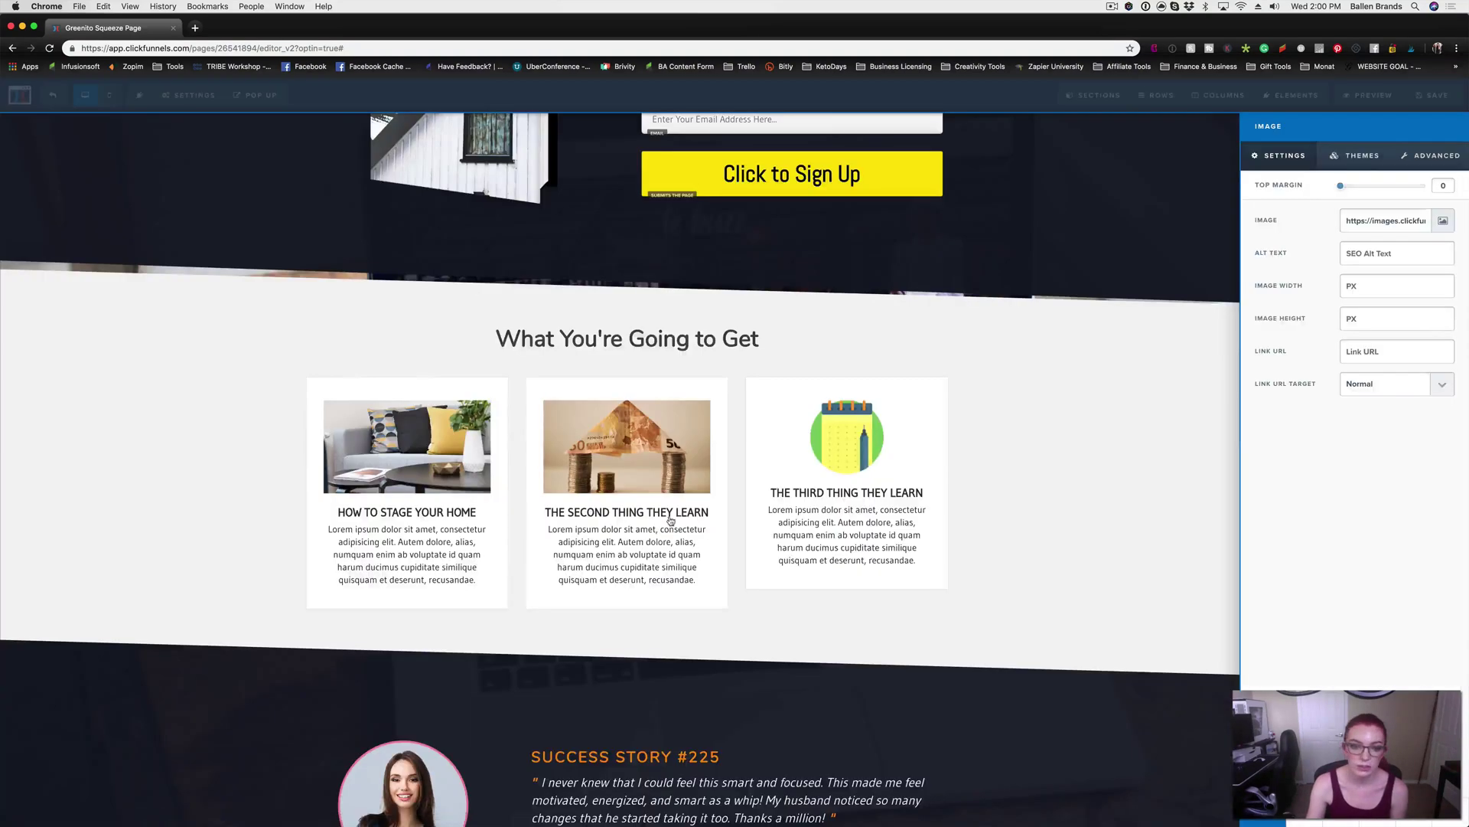
pyautogui.click(671, 516)
pyautogui.tripleClick(689, 512)
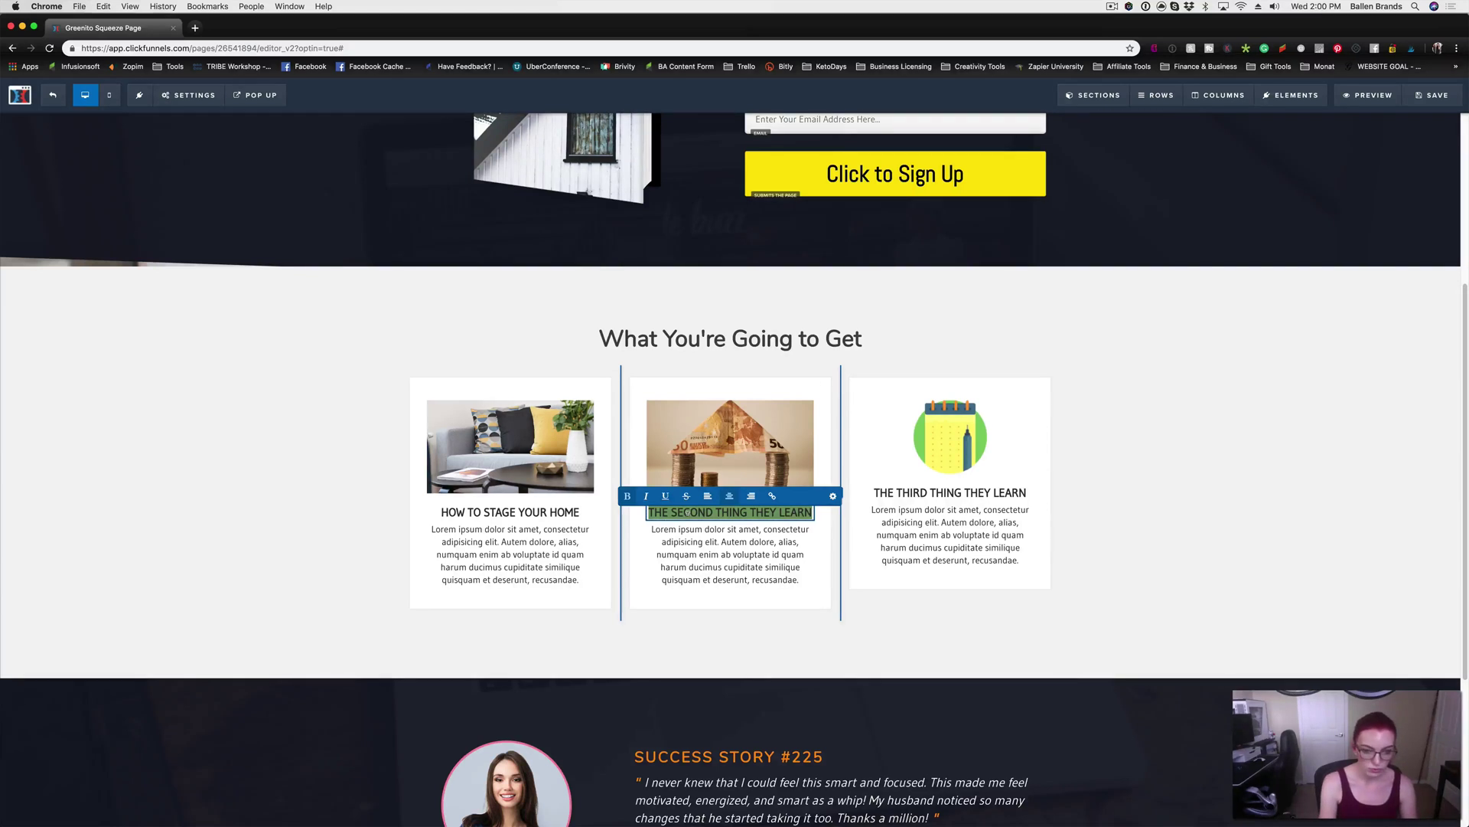
pyautogui.write('HOW TO ')
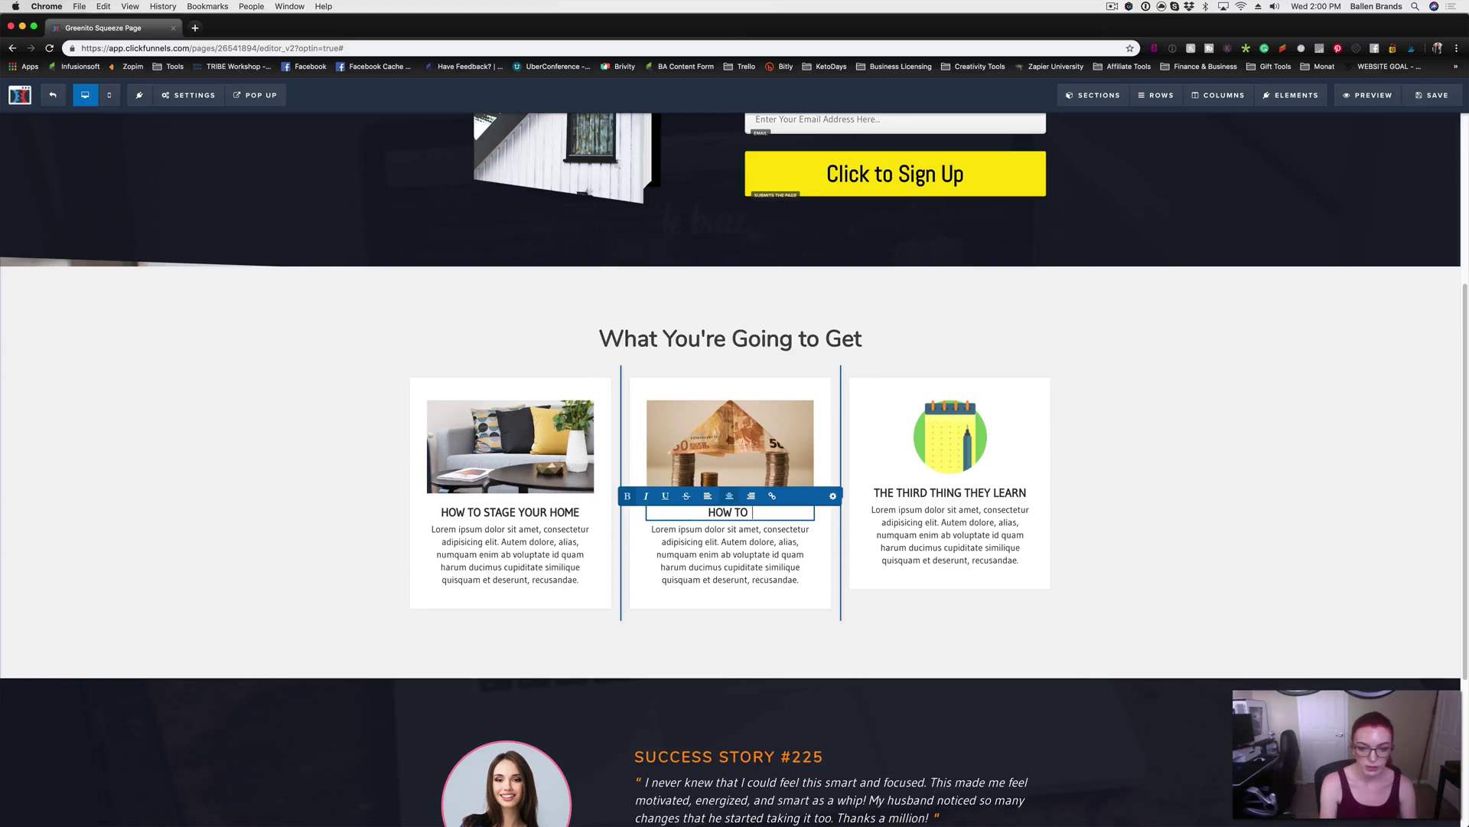
pyautogui.write('PRICE YOUR HOME TO SELL')
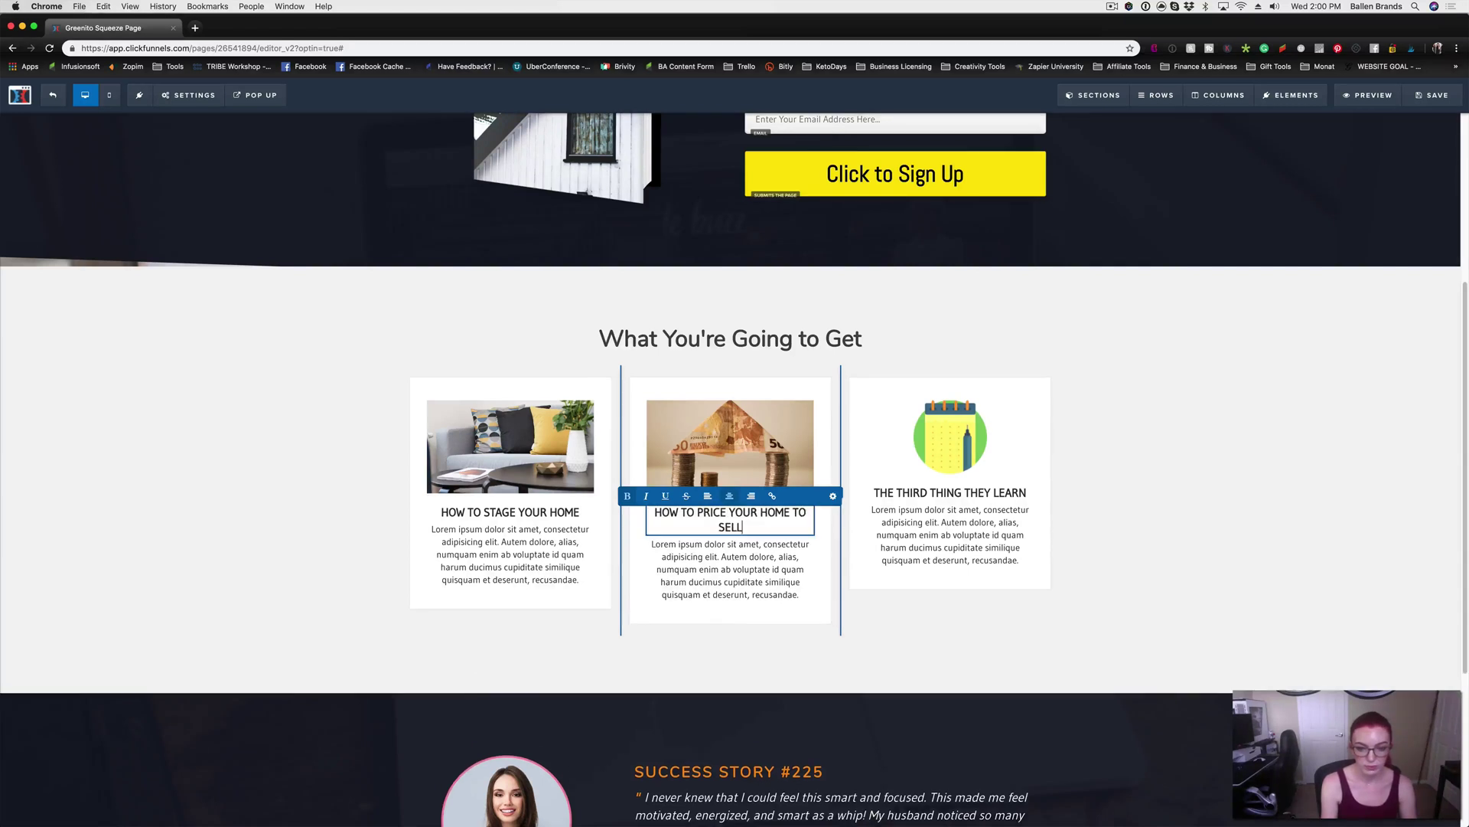
pyautogui.press('BackSpace')
pyautogui.press('BackSpace')
pyautogui.press('BackSpace')
pyautogui.press('BackSpace')
pyautogui.press('BackSpace')
pyautogui.press('BackSpace')
pyautogui.press('BackSpace')
pyautogui.press('BackSpace')
pyautogui.press('BackSpace')
pyautogui.press('BackSpace')
pyautogui.press('BackSpace')
pyautogui.press('BackSpace')
pyautogui.press('BackSpace')
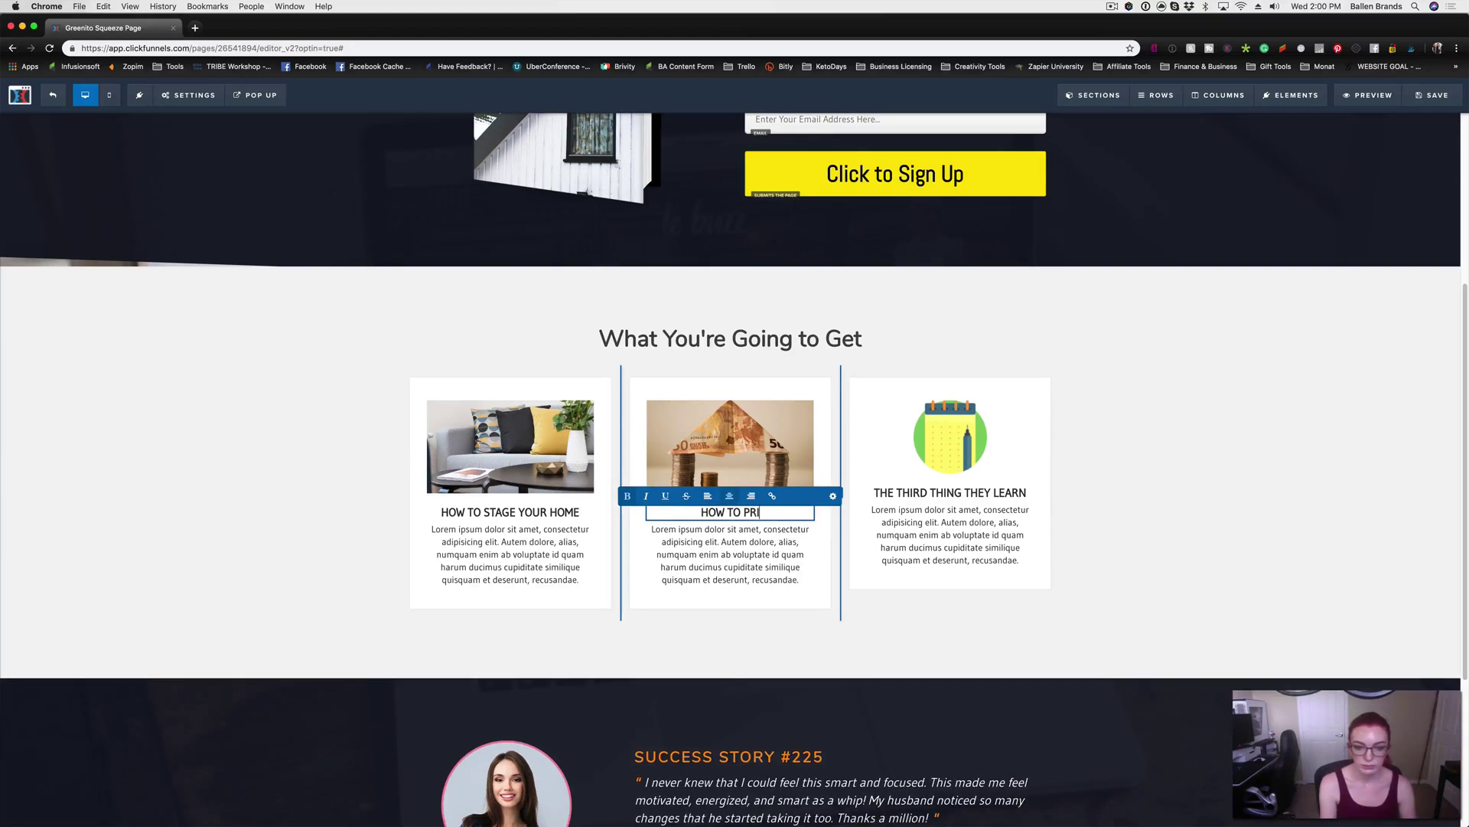
pyautogui.write('HOME')
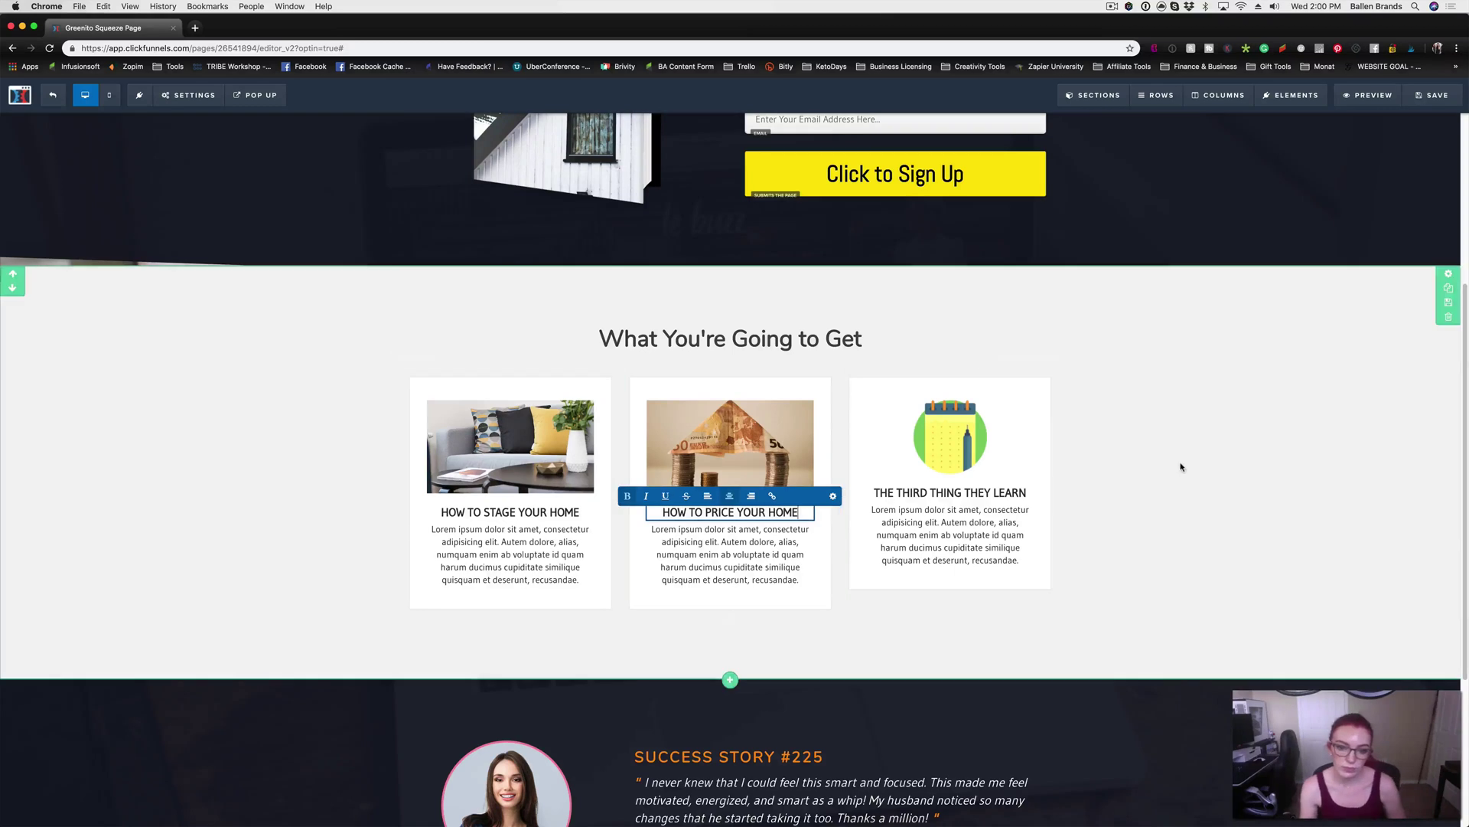
pyautogui.click(1181, 468)
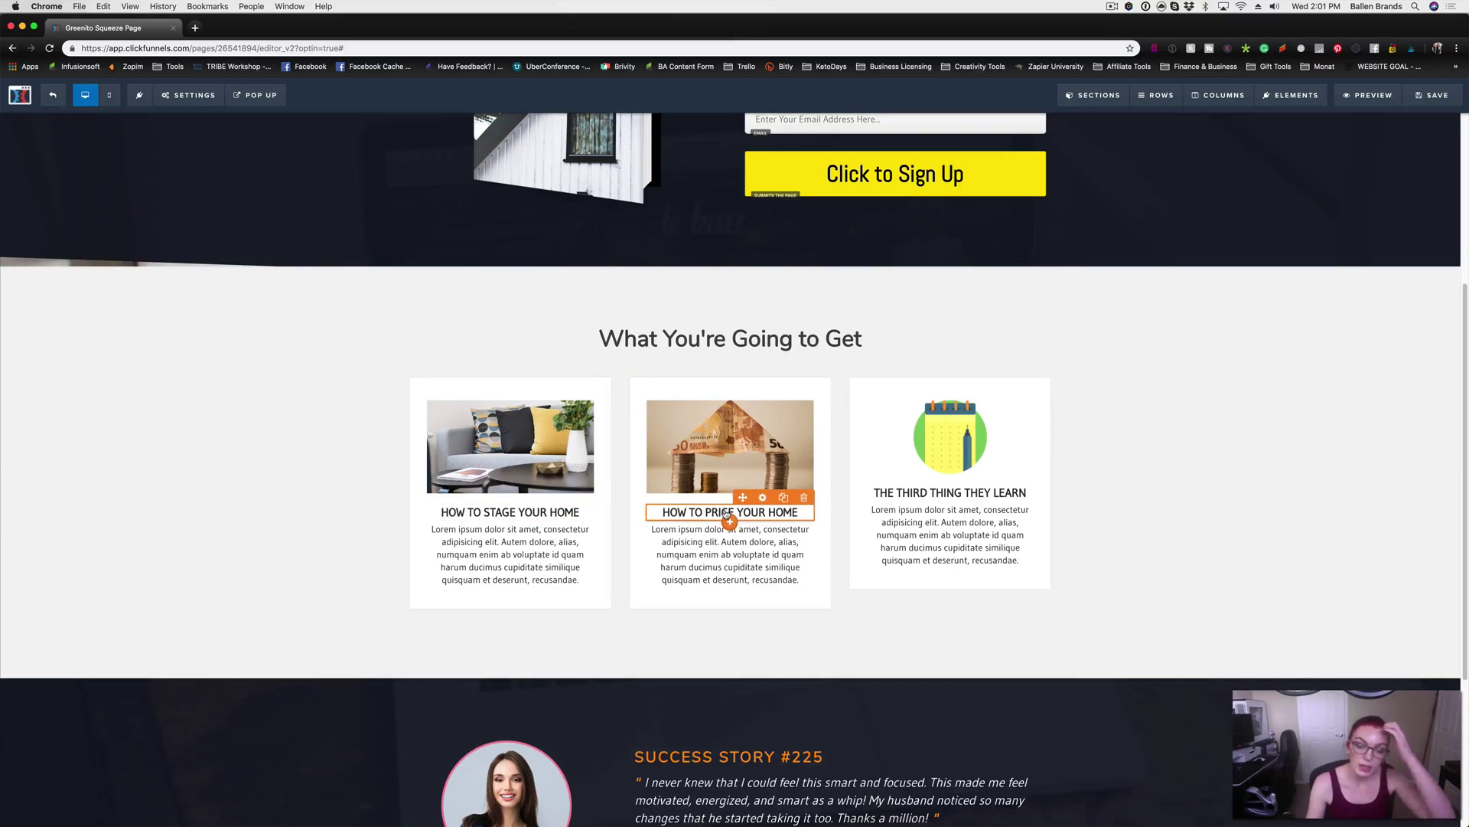
pyautogui.scroll(4, 727, 517)
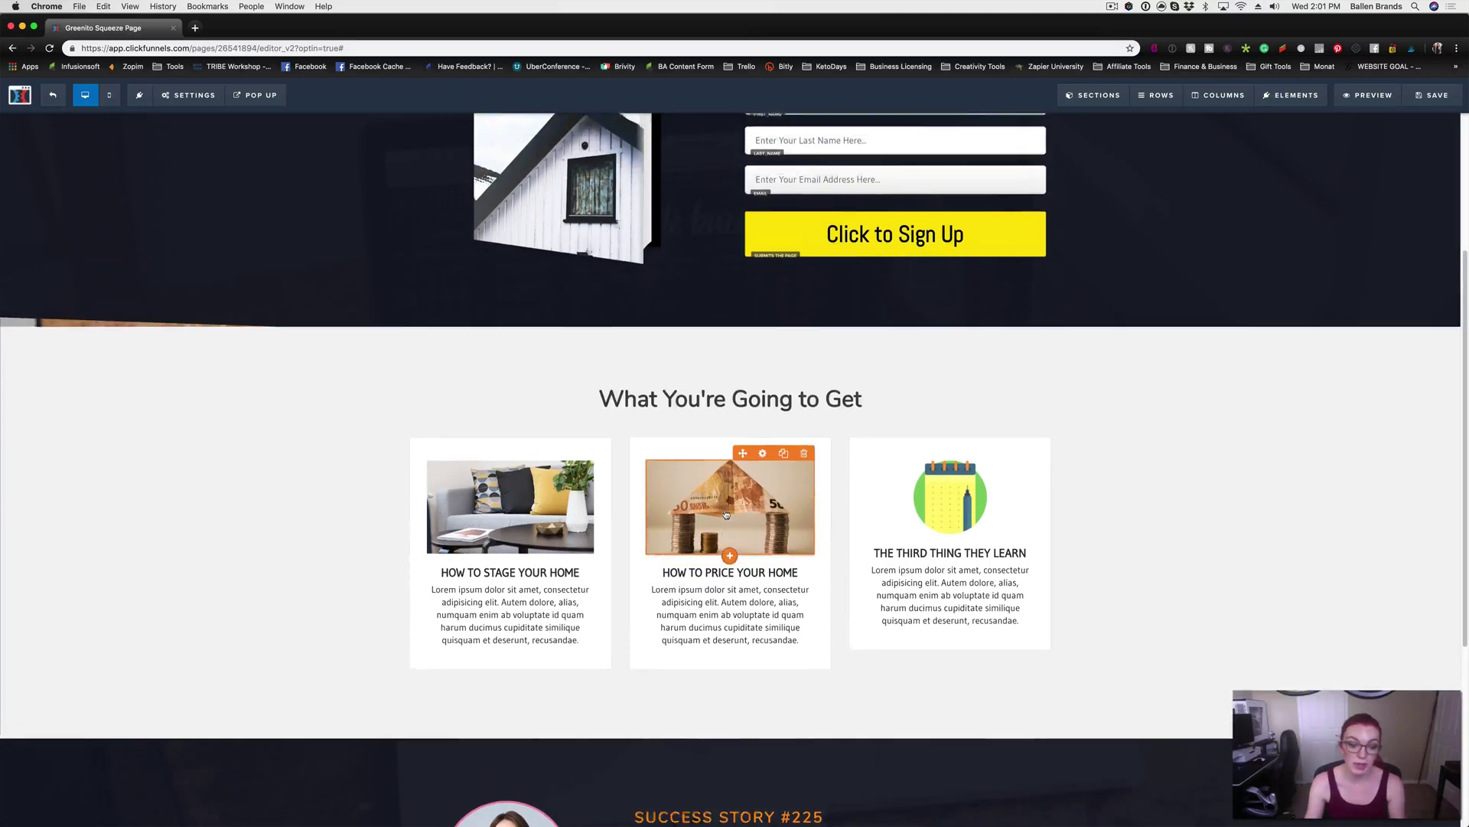
pyautogui.scroll(5, 726, 512)
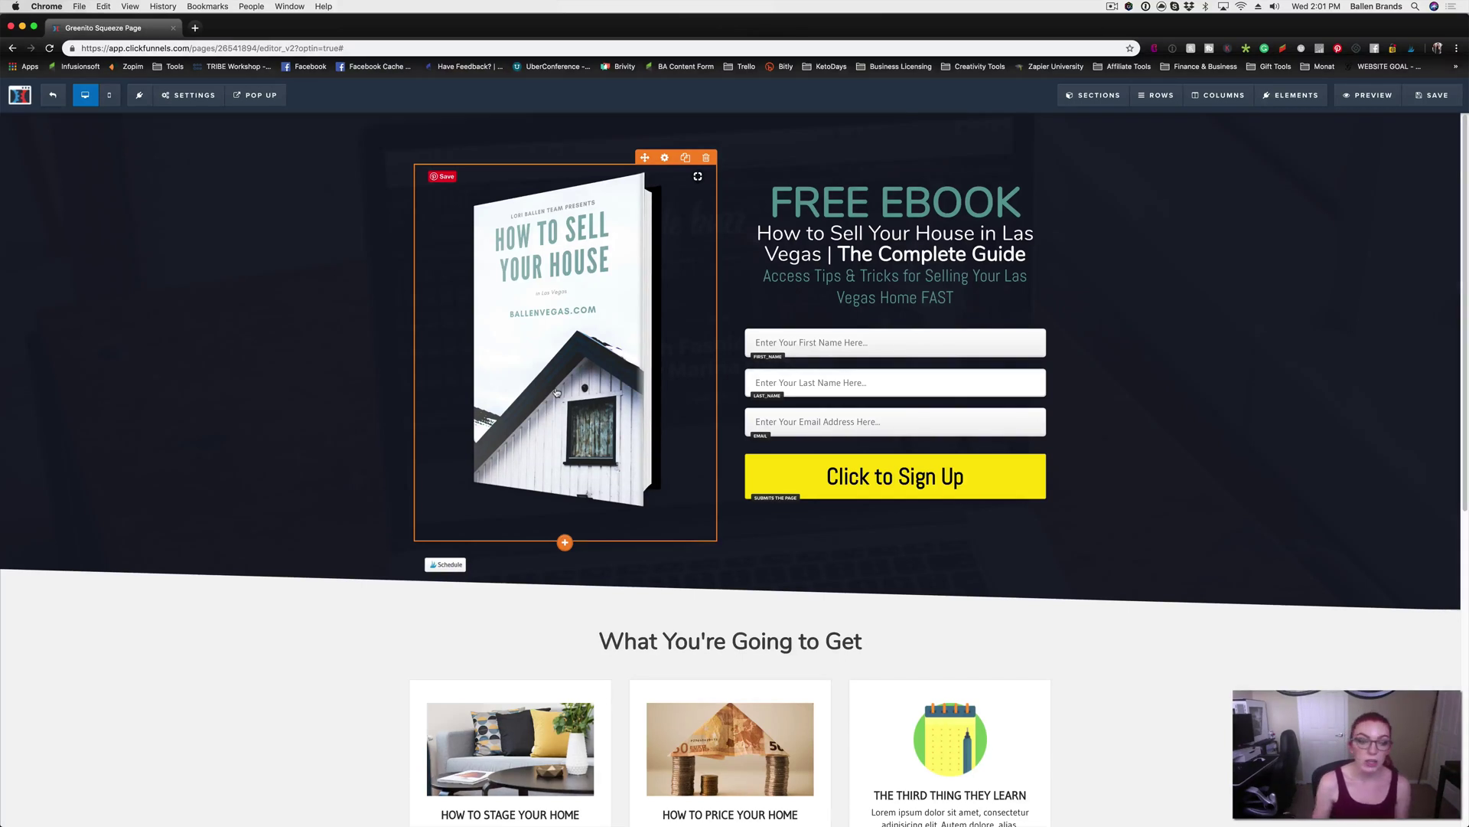
# In a new tab, site-search ballenvegas.com for 'how to sell a house' and open the article
pyautogui.click(196, 28)
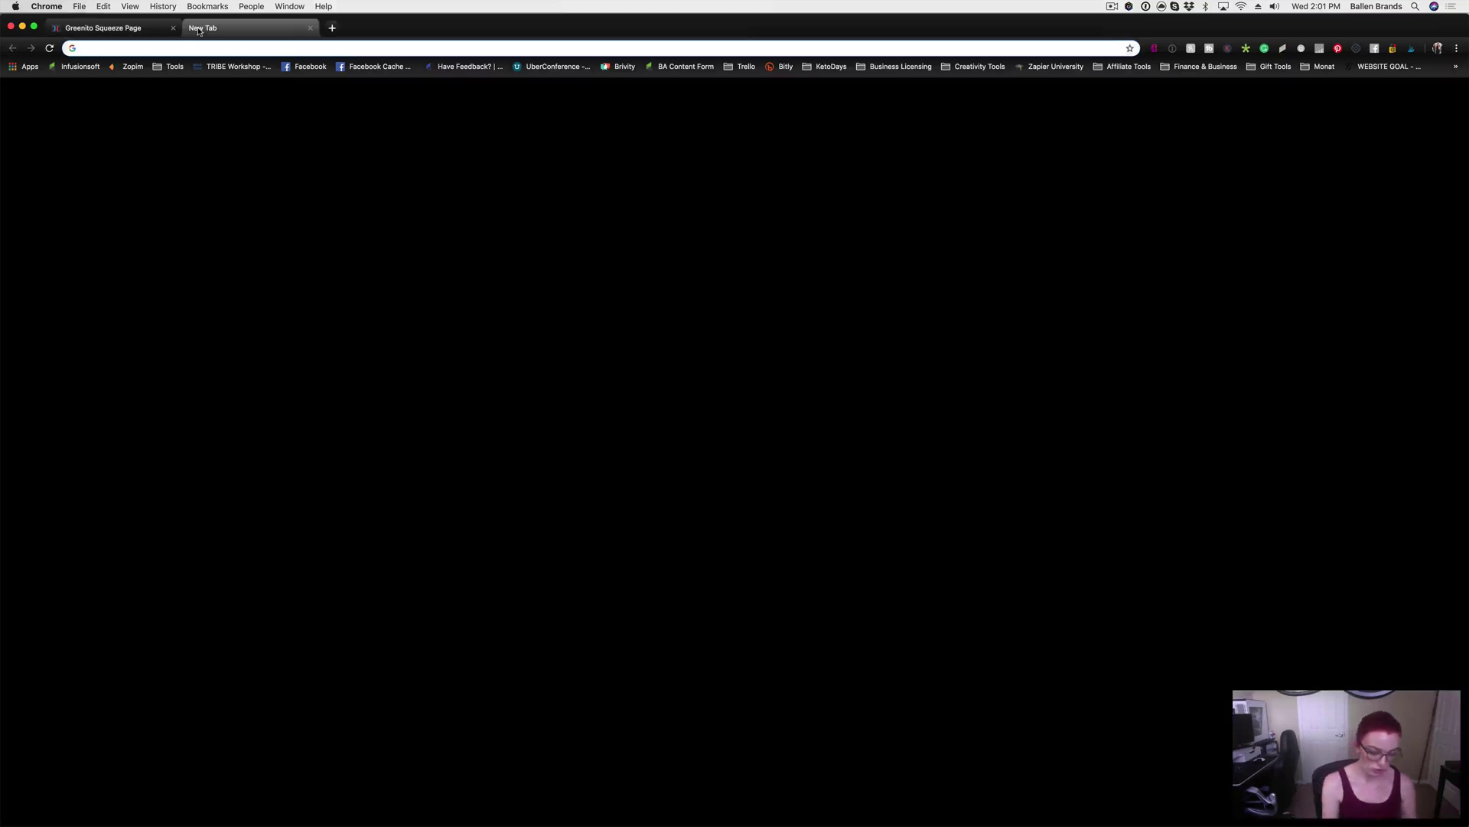
pyautogui.write('ballenvegas.com')
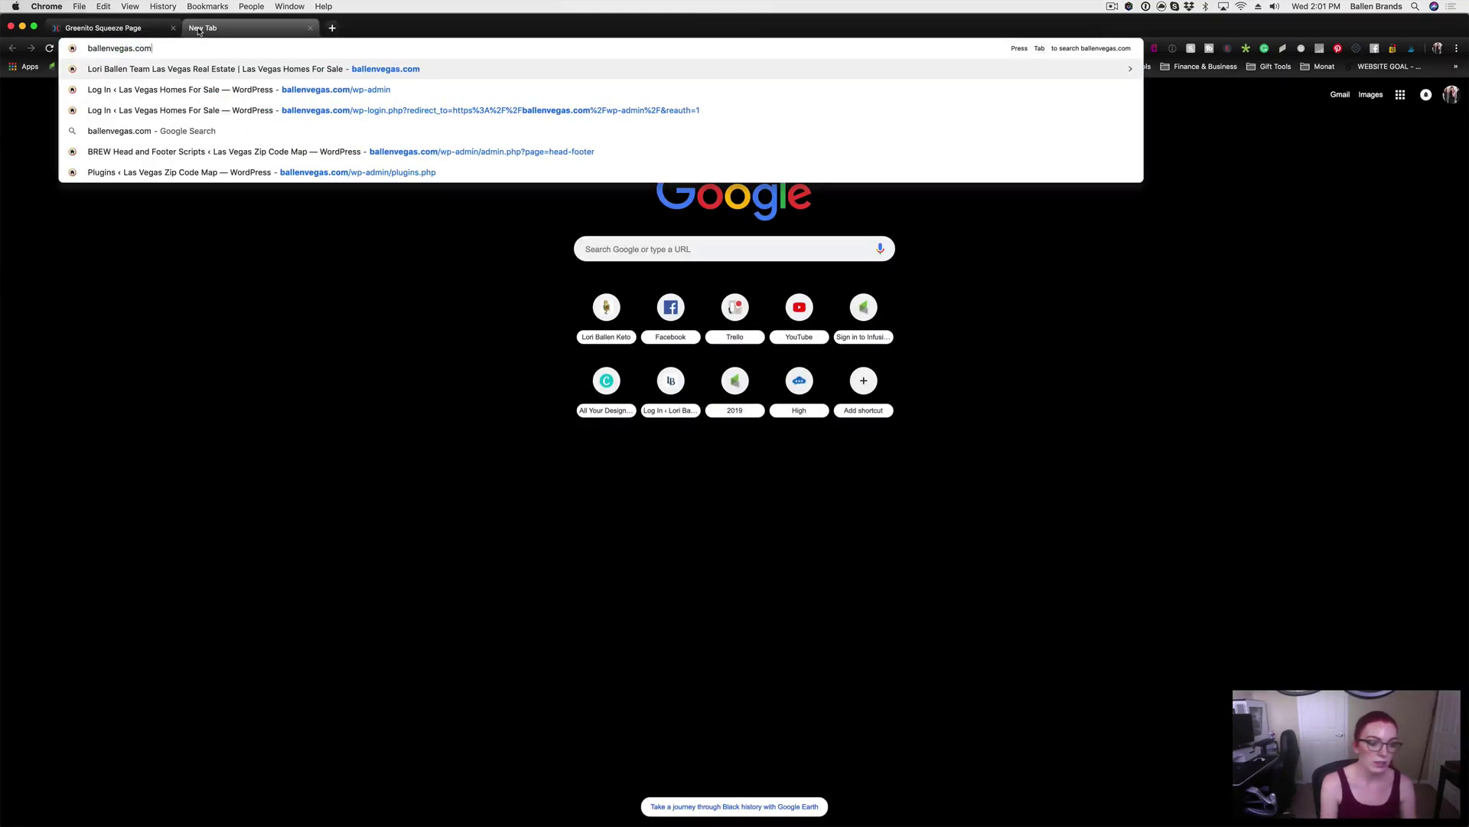
pyautogui.press('Tab')
pyautogui.write('how to sell a house')
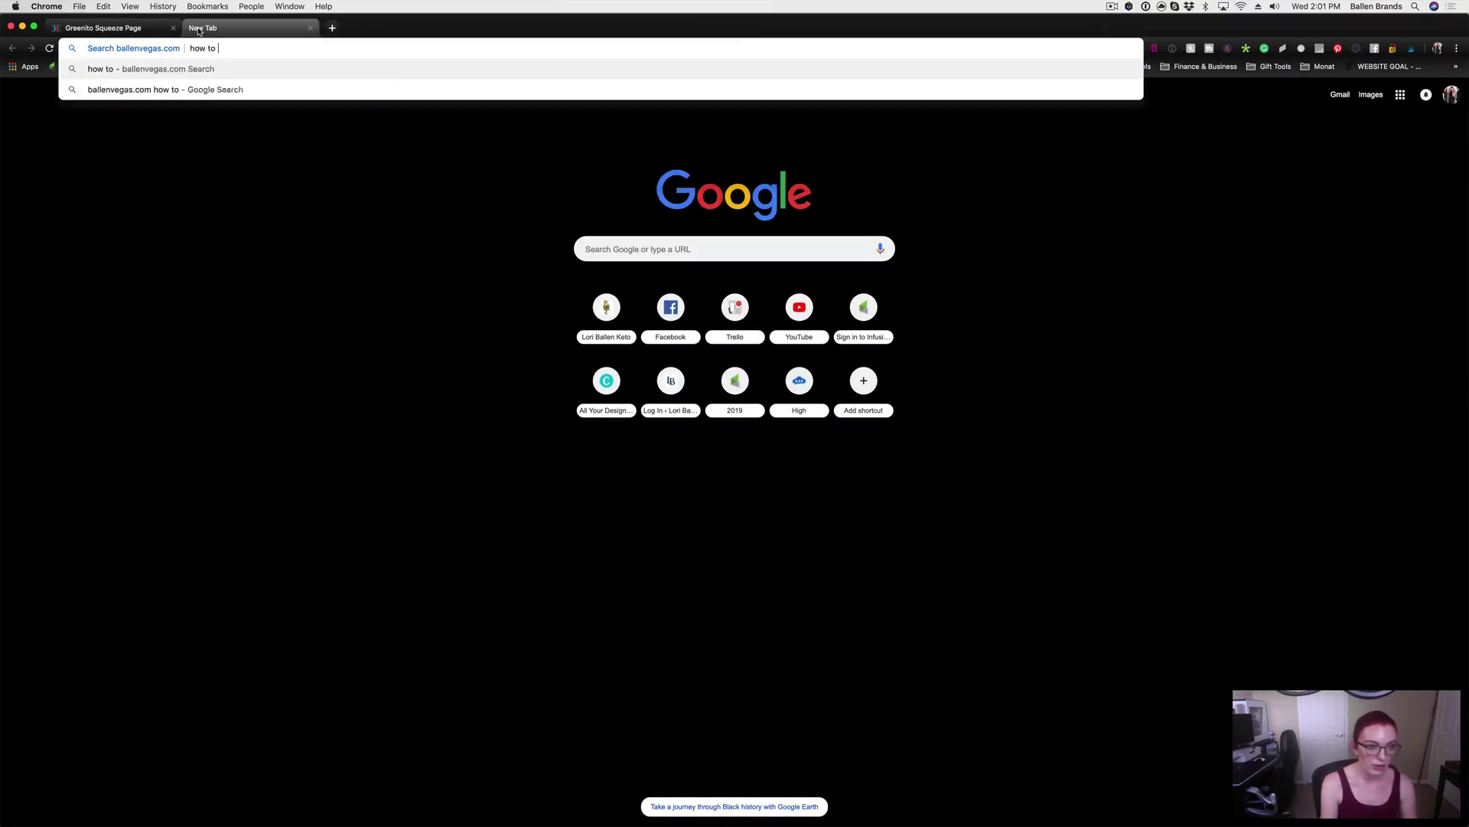
pyautogui.press('Return')
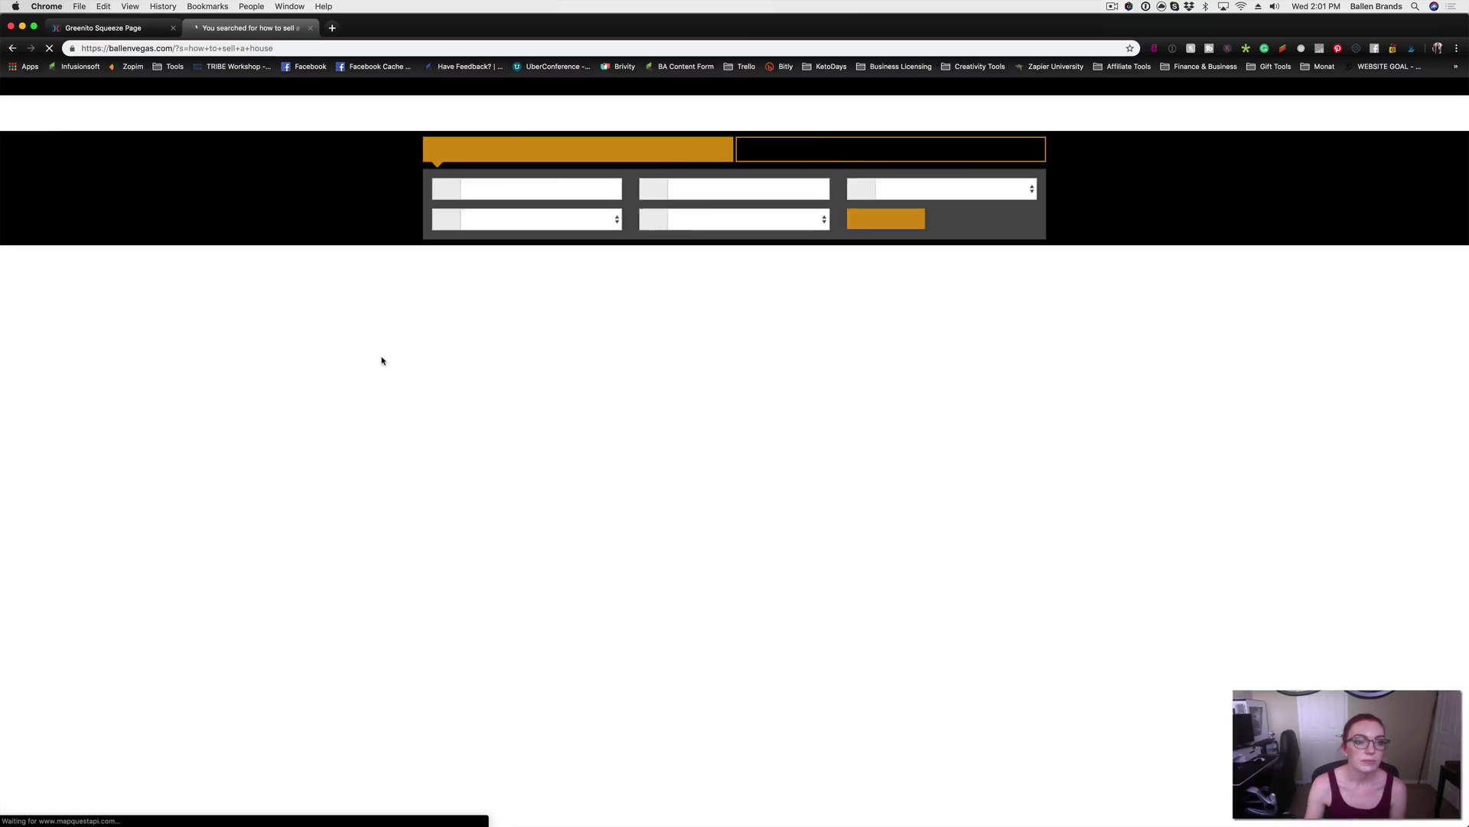
pyautogui.click(503, 372)
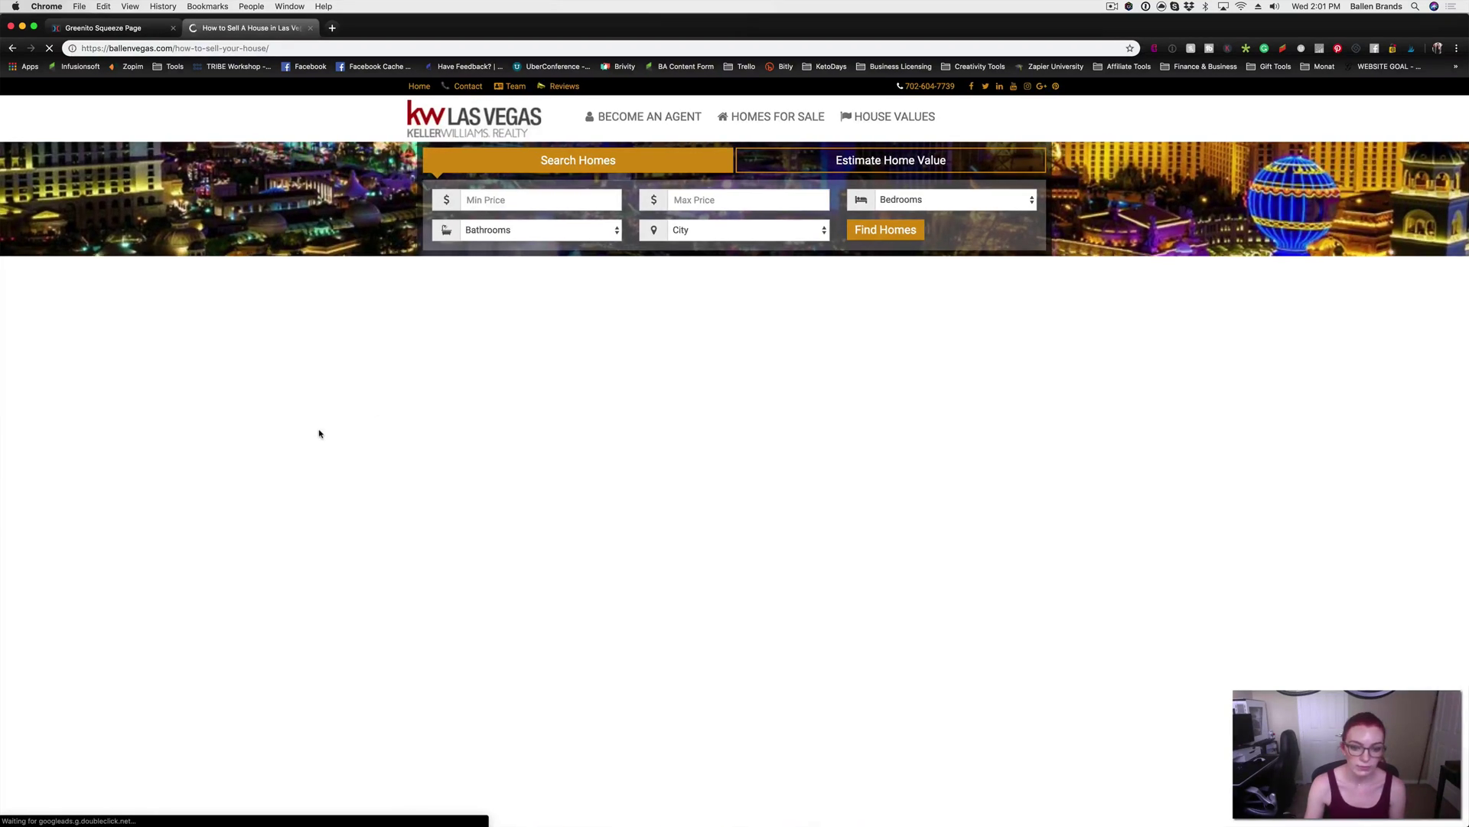
# Read through the guide's selling tips, highlighting a few passages along the way
pyautogui.scroll(-3, 320, 430)
pyautogui.scroll(-3, 319, 431)
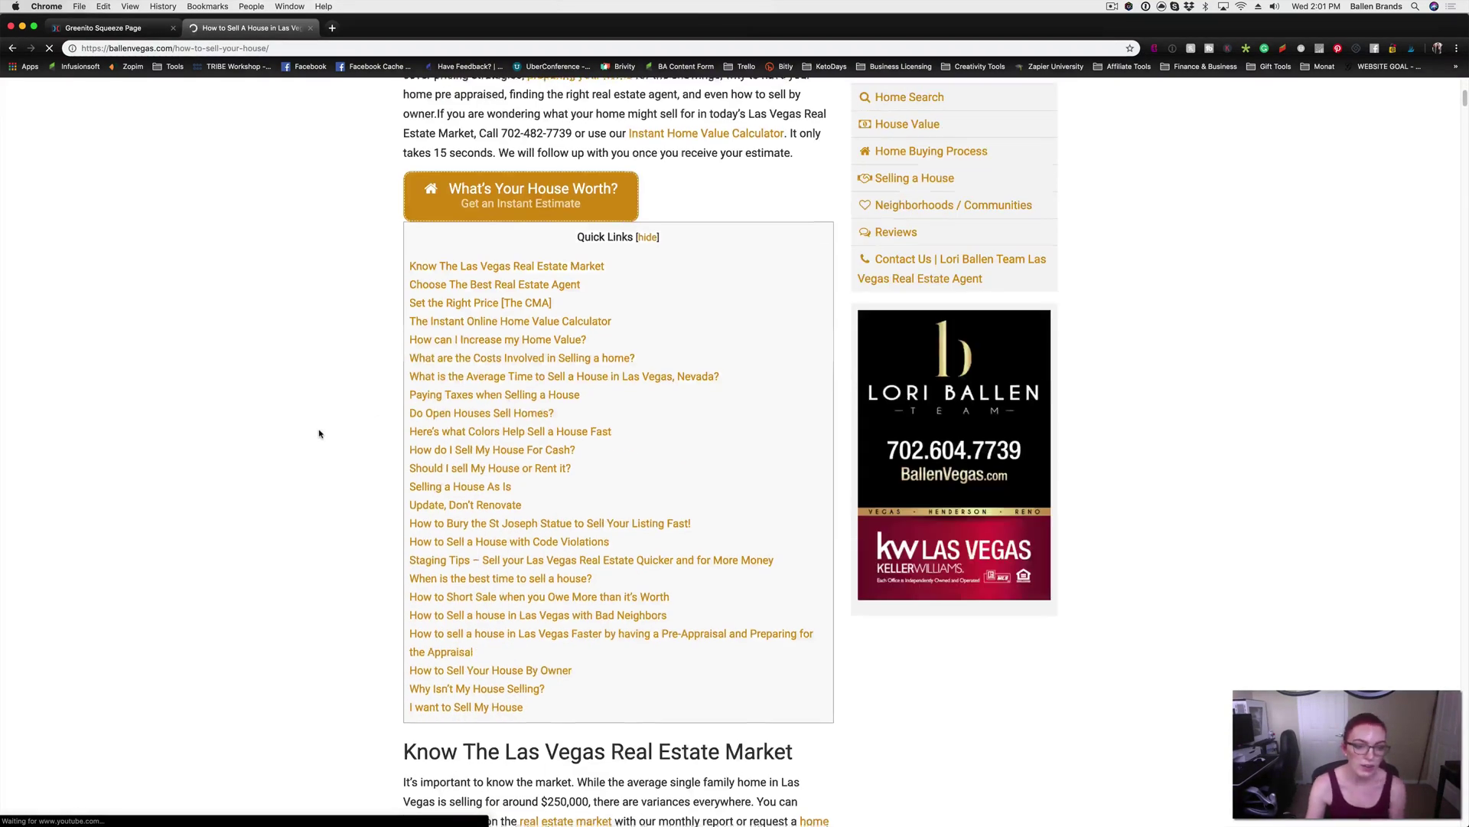
pyautogui.scroll(-6, 280, 454)
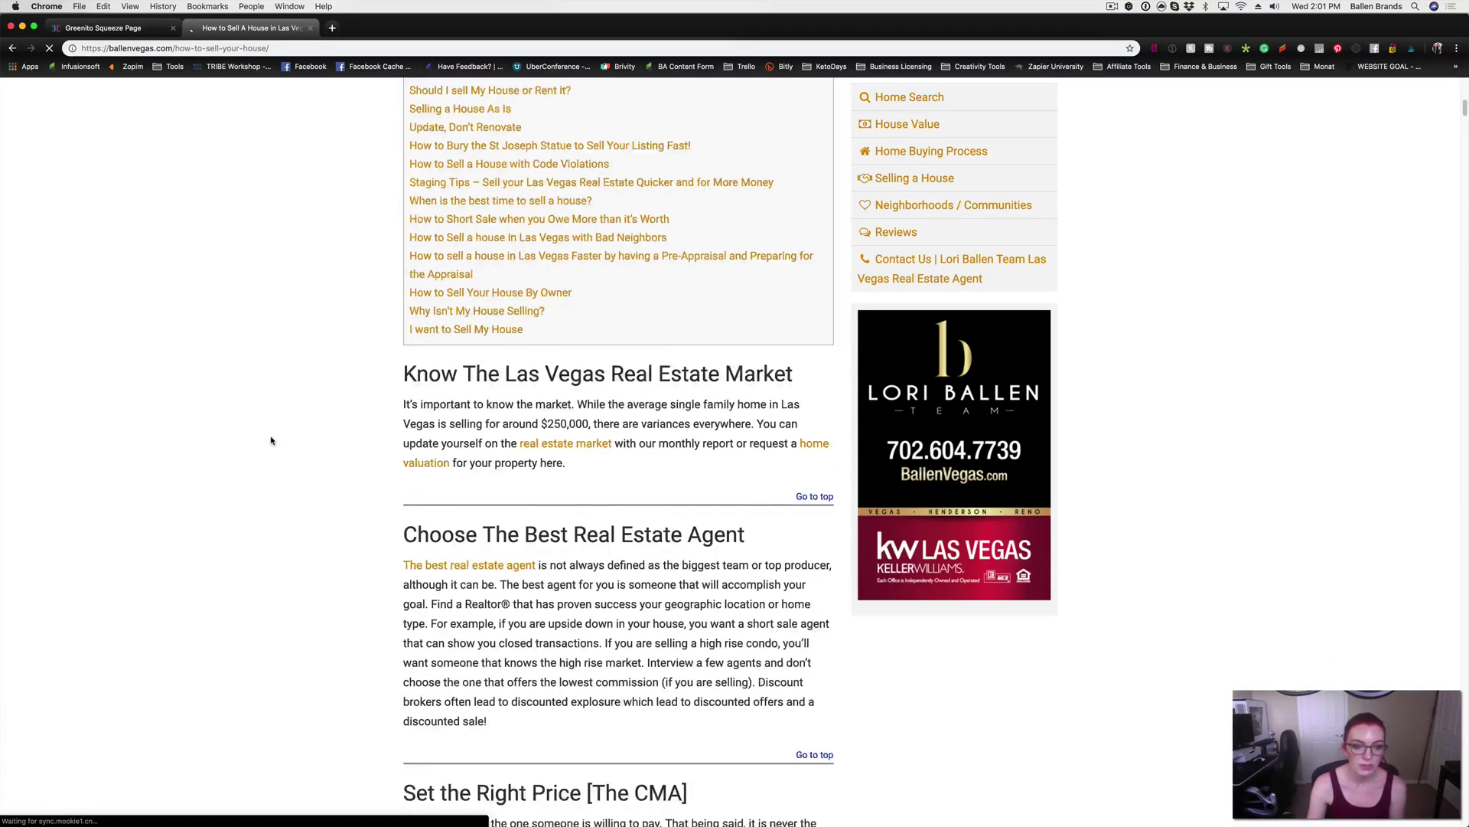
pyautogui.scroll(-20, 271, 440)
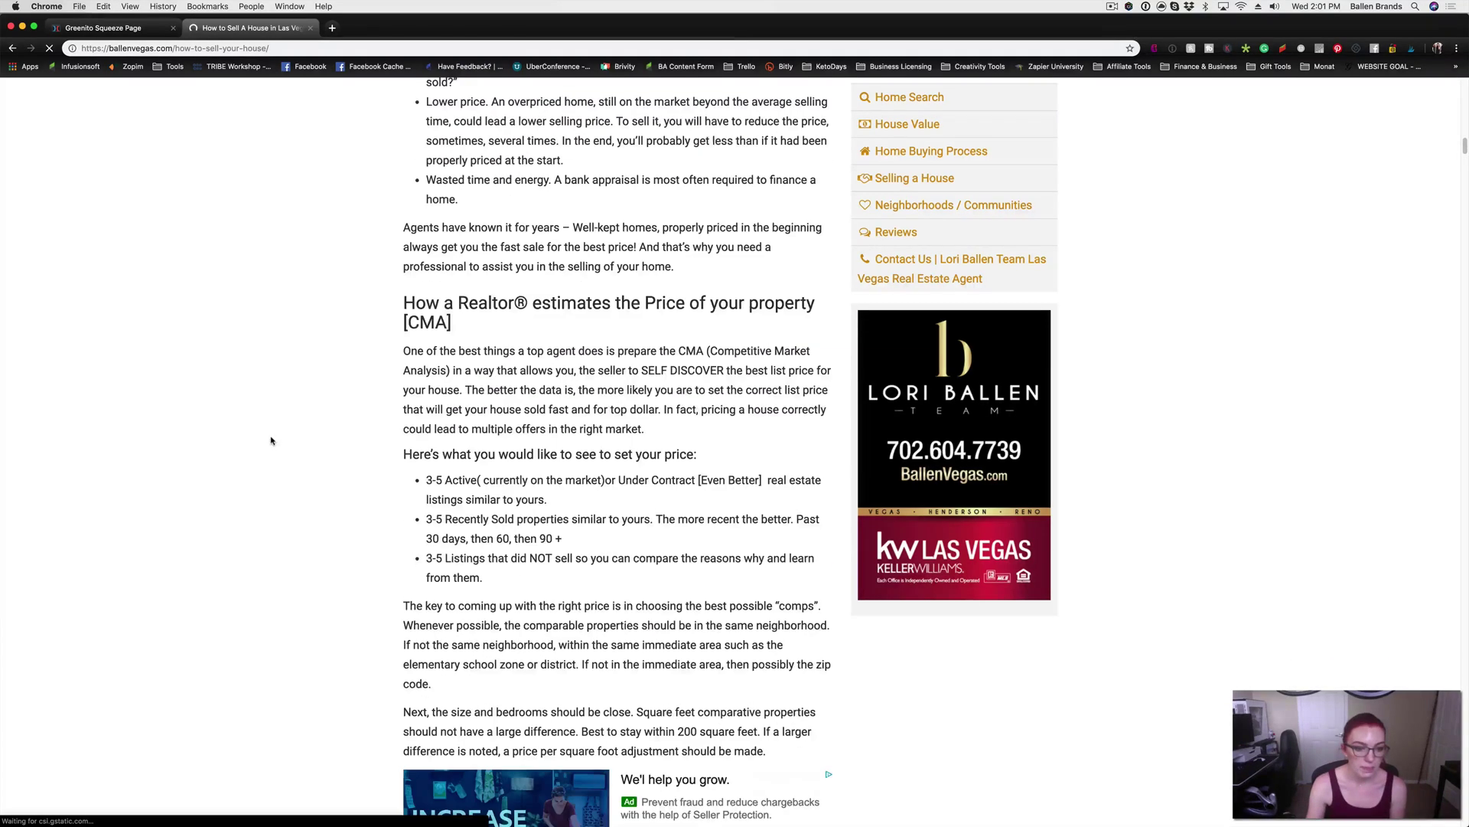
pyautogui.scroll(-6, 271, 440)
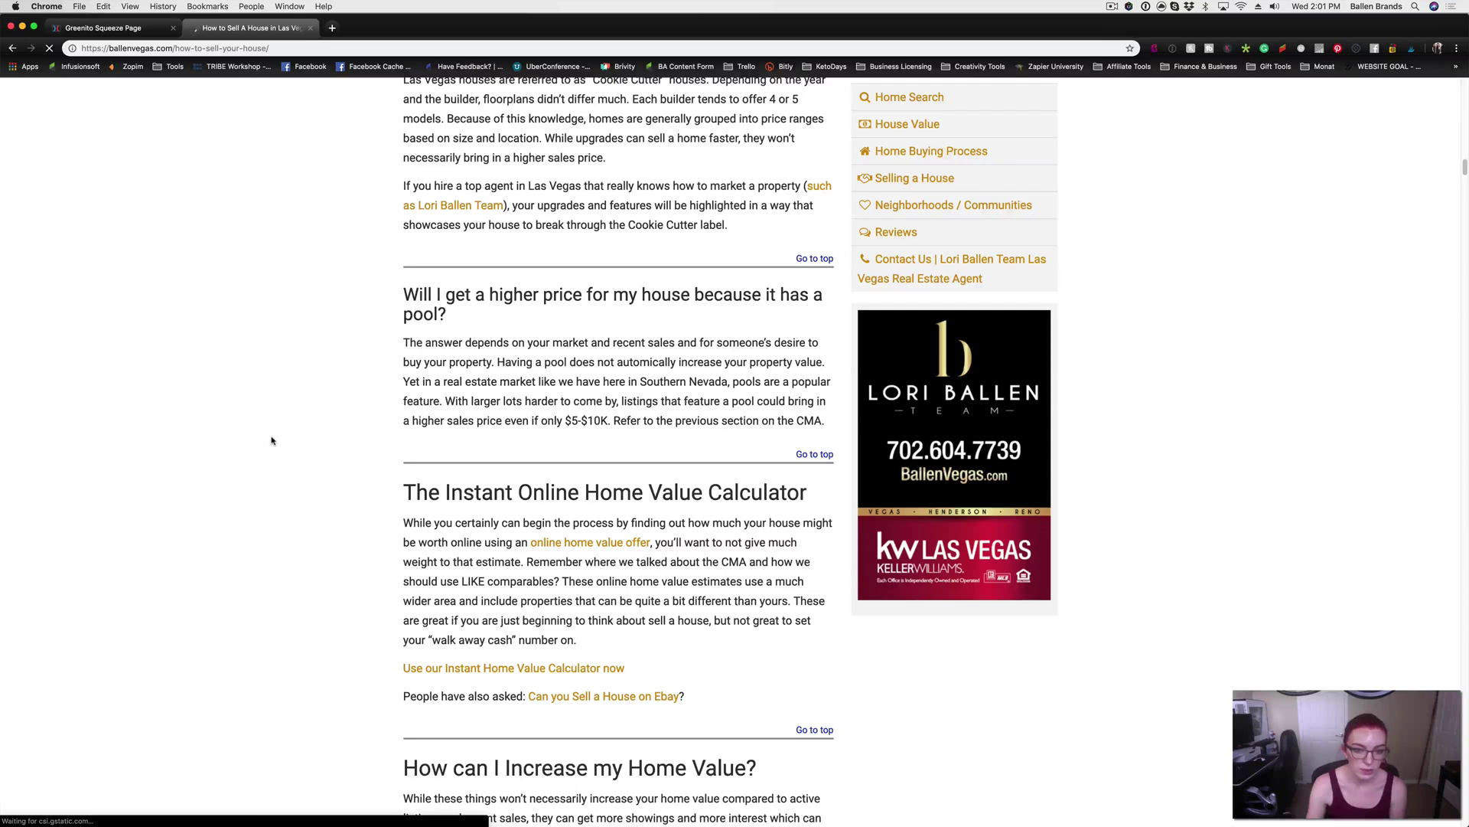
pyautogui.scroll(-5, 271, 440)
pyautogui.scroll(-1, 271, 440)
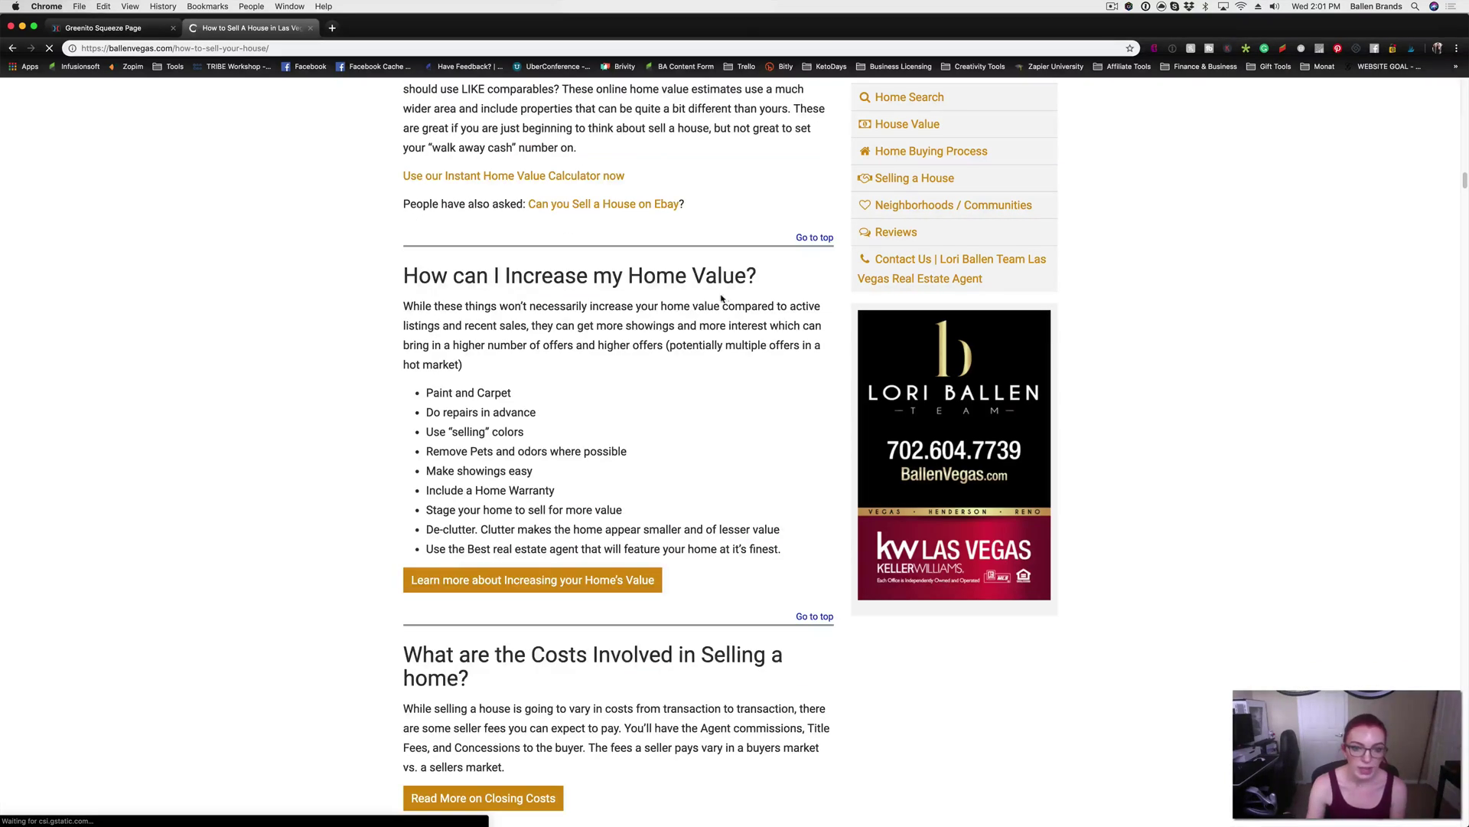
pyautogui.moveTo(756, 277); pyautogui.dragTo(412, 291)
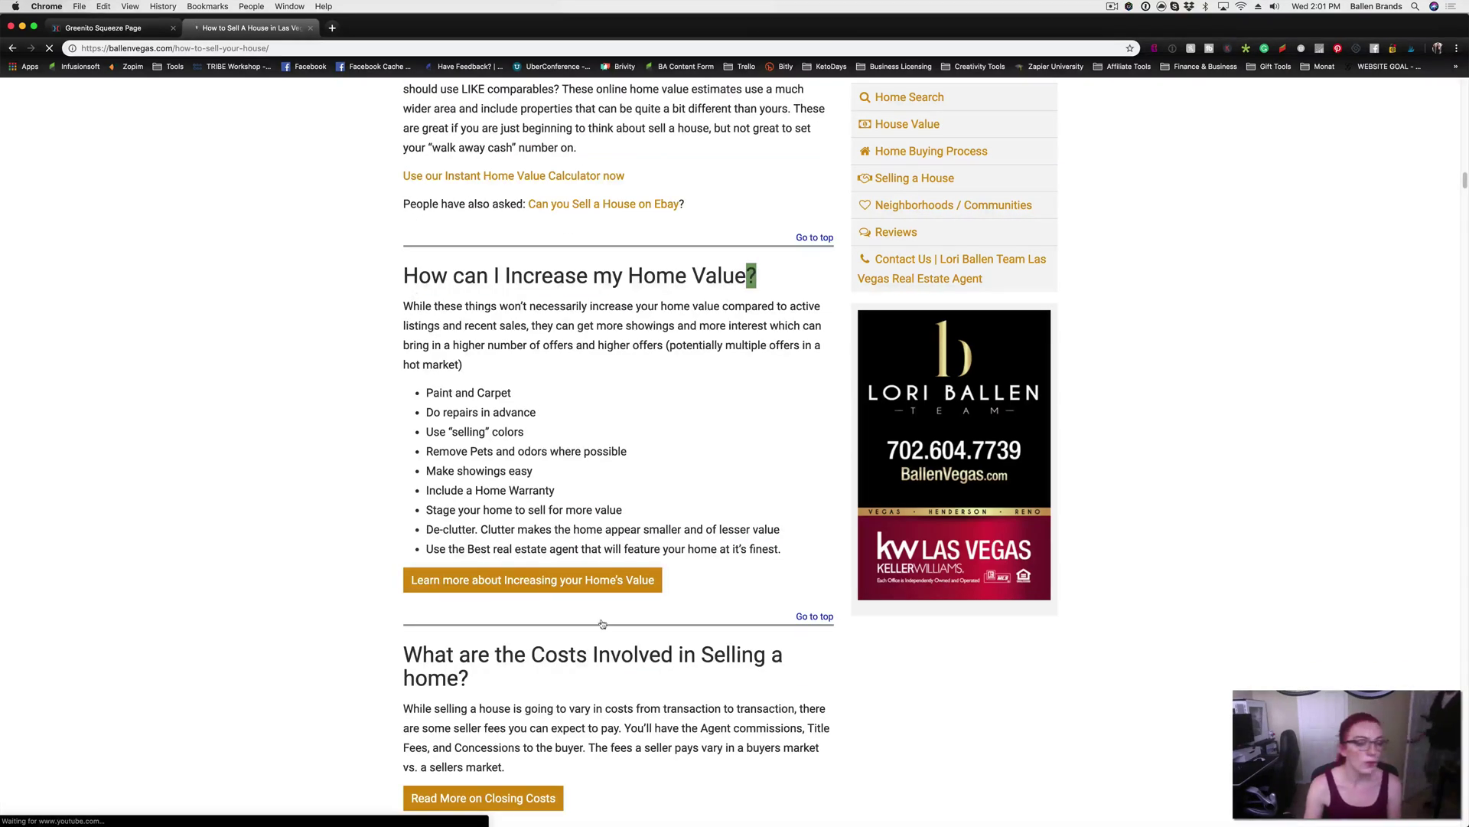
pyautogui.moveTo(470, 678); pyautogui.dragTo(342, 653)
pyautogui.scroll(-1, 342, 653)
pyautogui.scroll(-4, 341, 653)
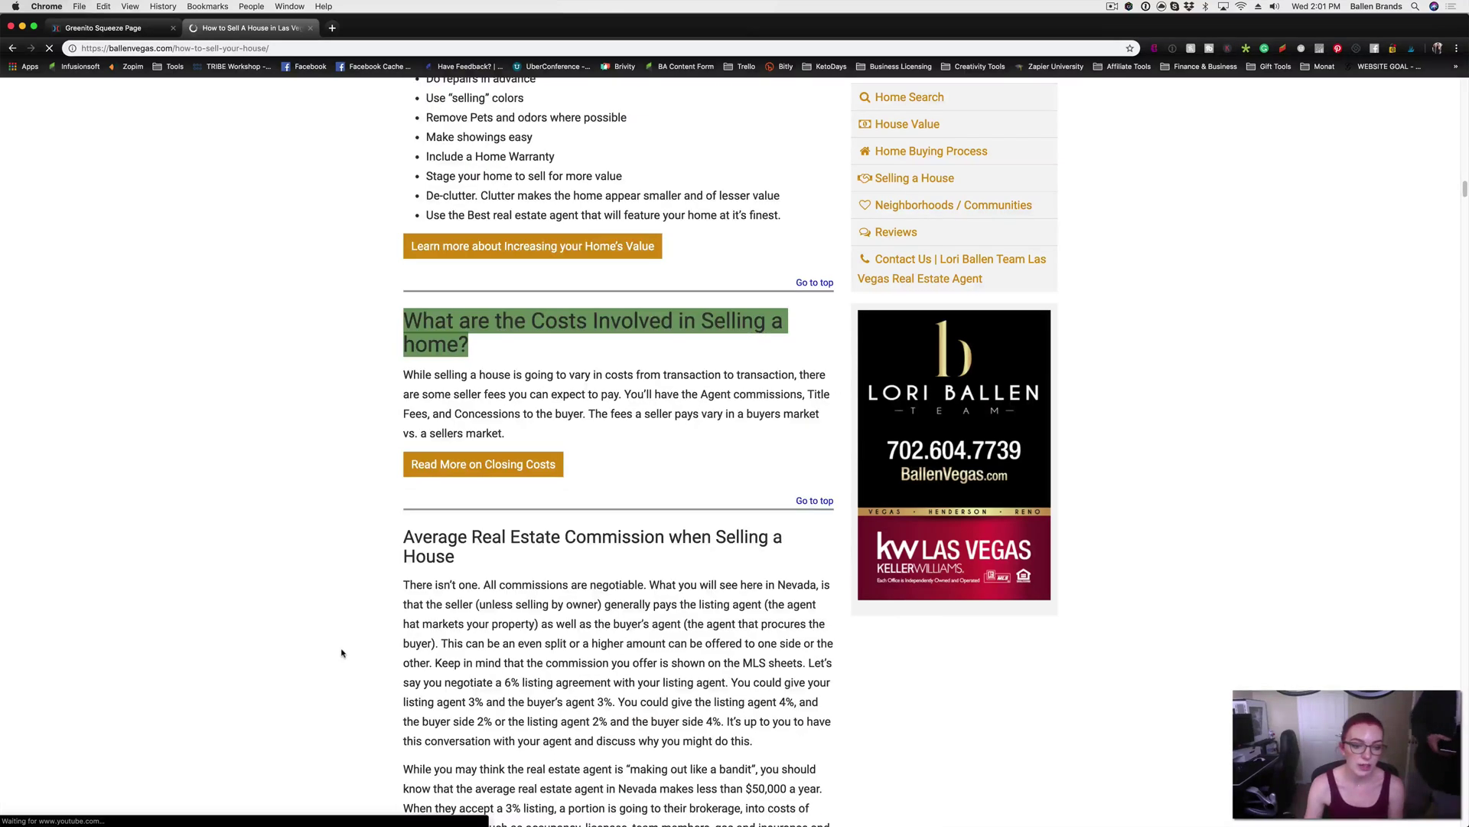
pyautogui.moveTo(458, 557); pyautogui.dragTo(387, 538)
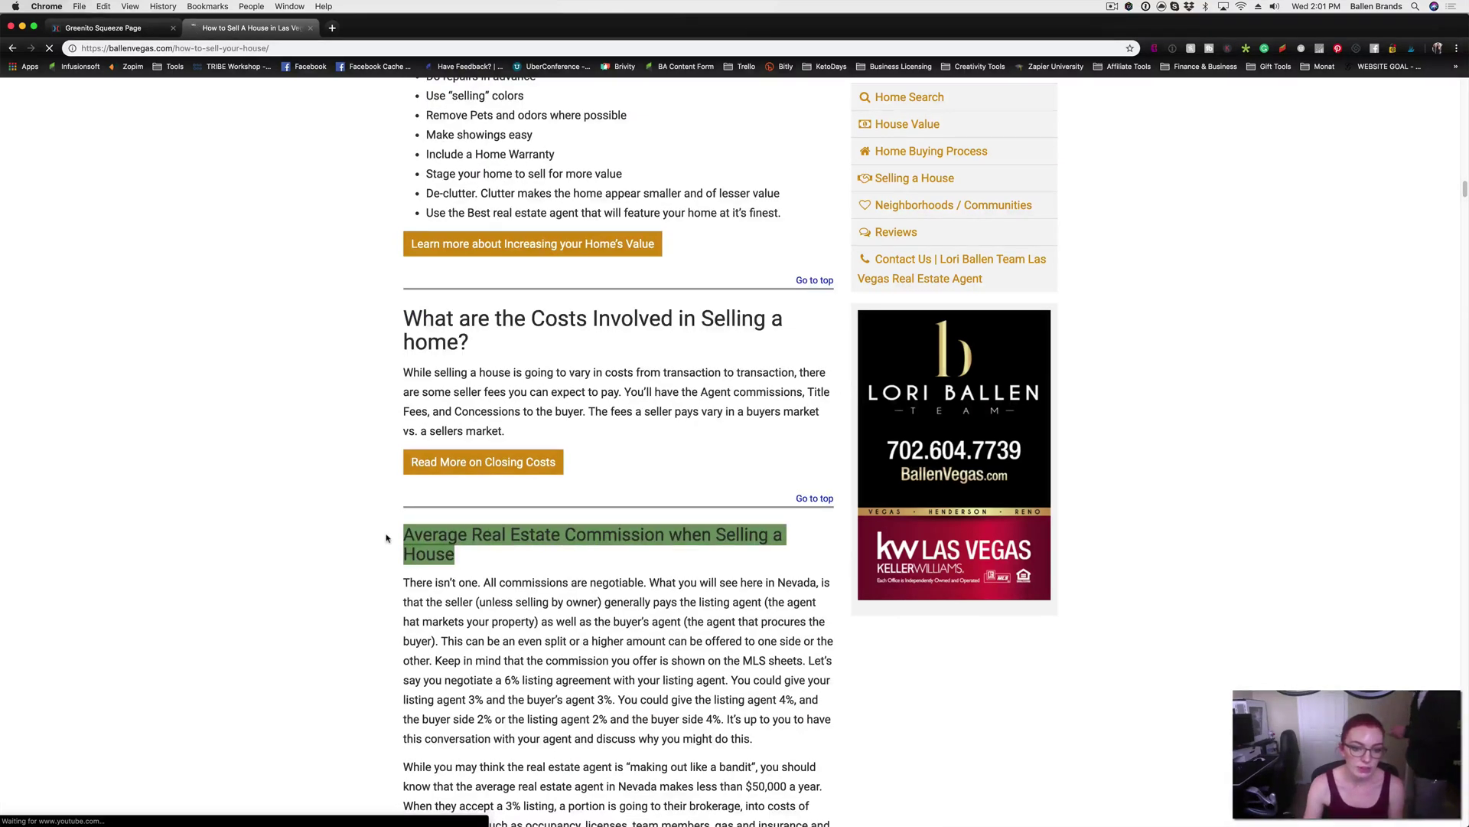
pyautogui.click(322, 574)
pyautogui.scroll(-9, 321, 574)
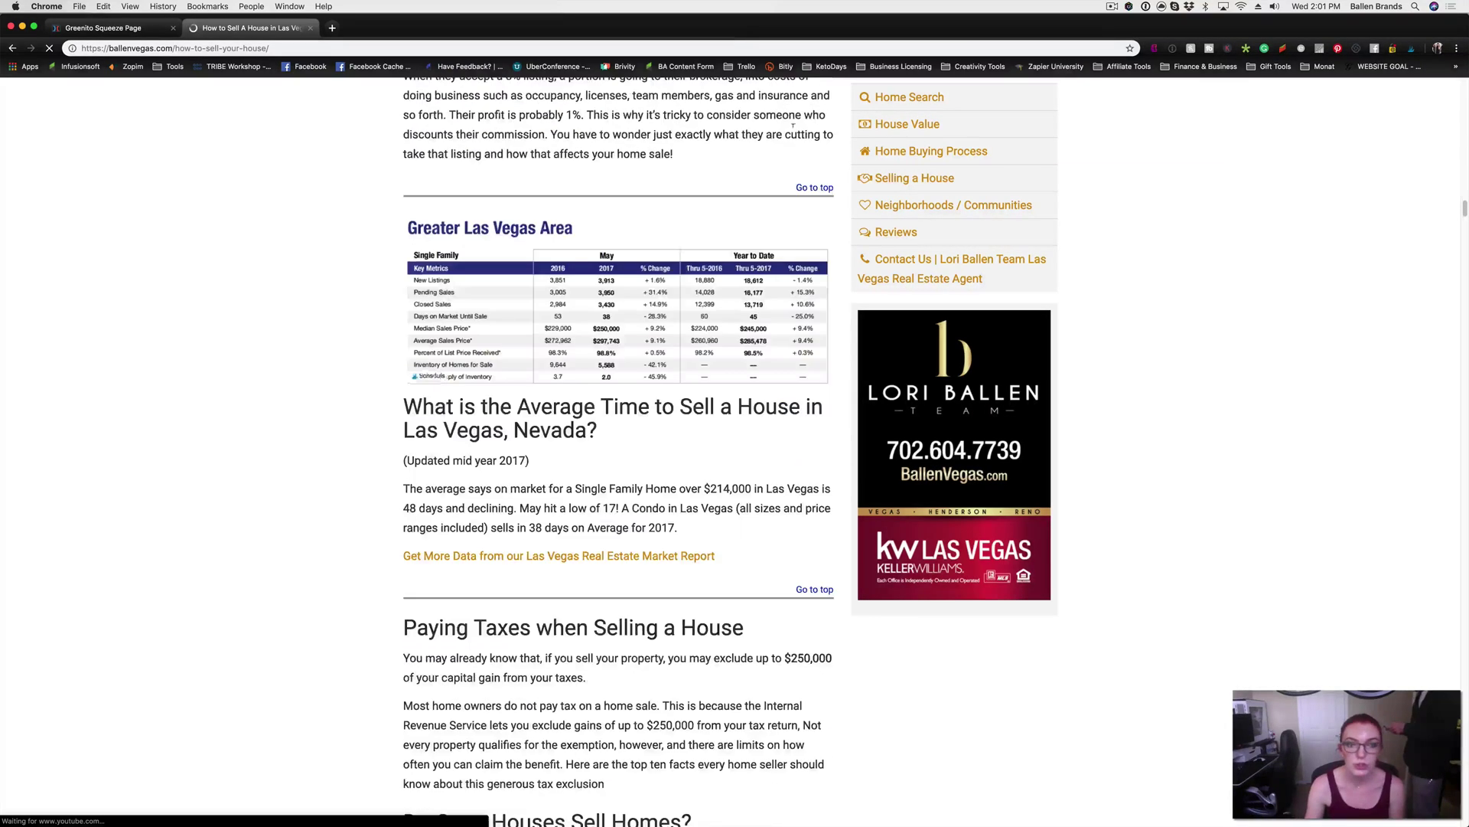
# Back in the page editor, replace the testimonial portrait with the leather-jacket photo
pyautogui.click(133, 28)
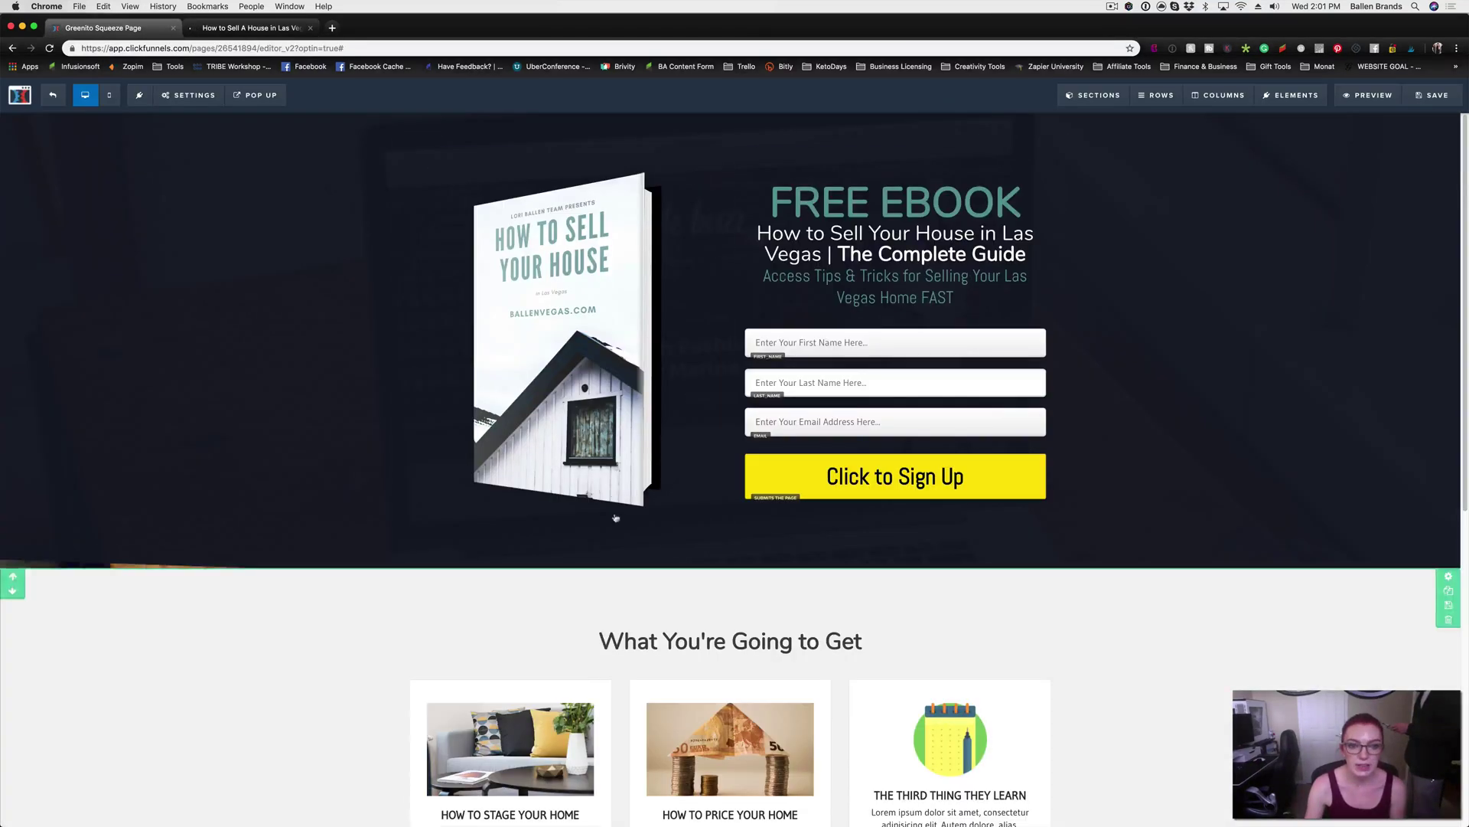
pyautogui.scroll(-6, 658, 479)
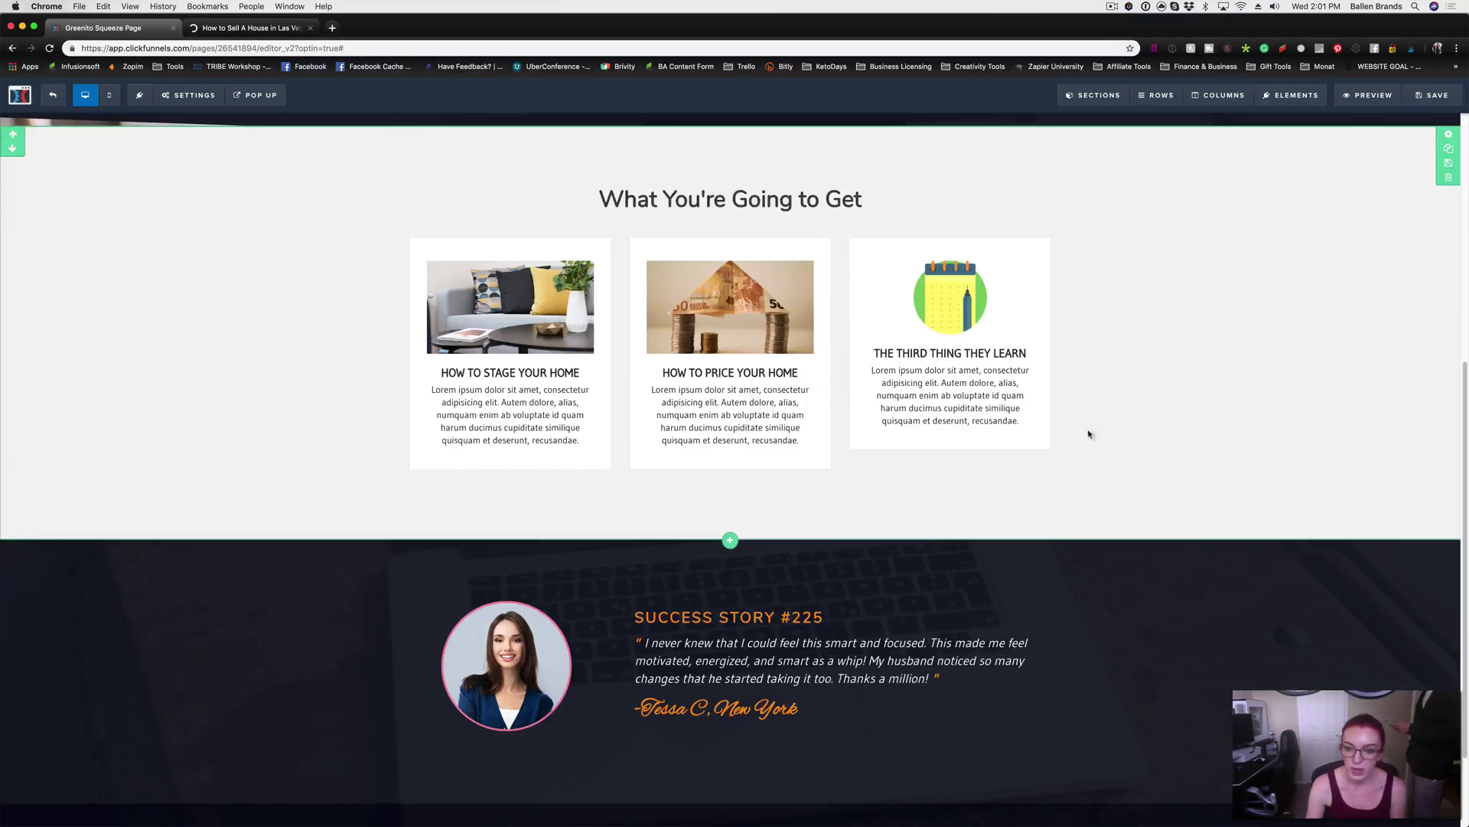
pyautogui.scroll(-2, 1025, 413)
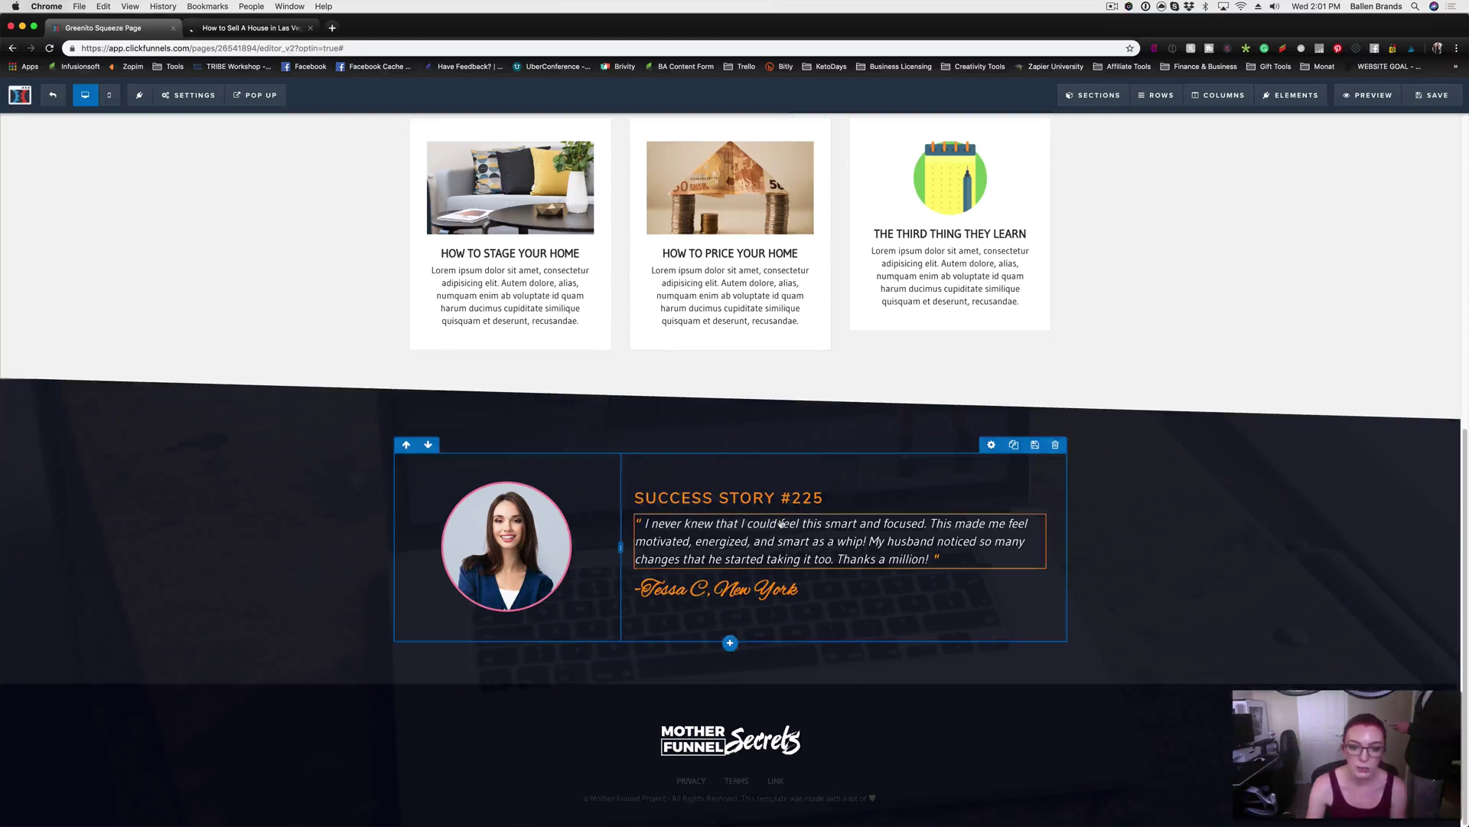
pyautogui.click(740, 541)
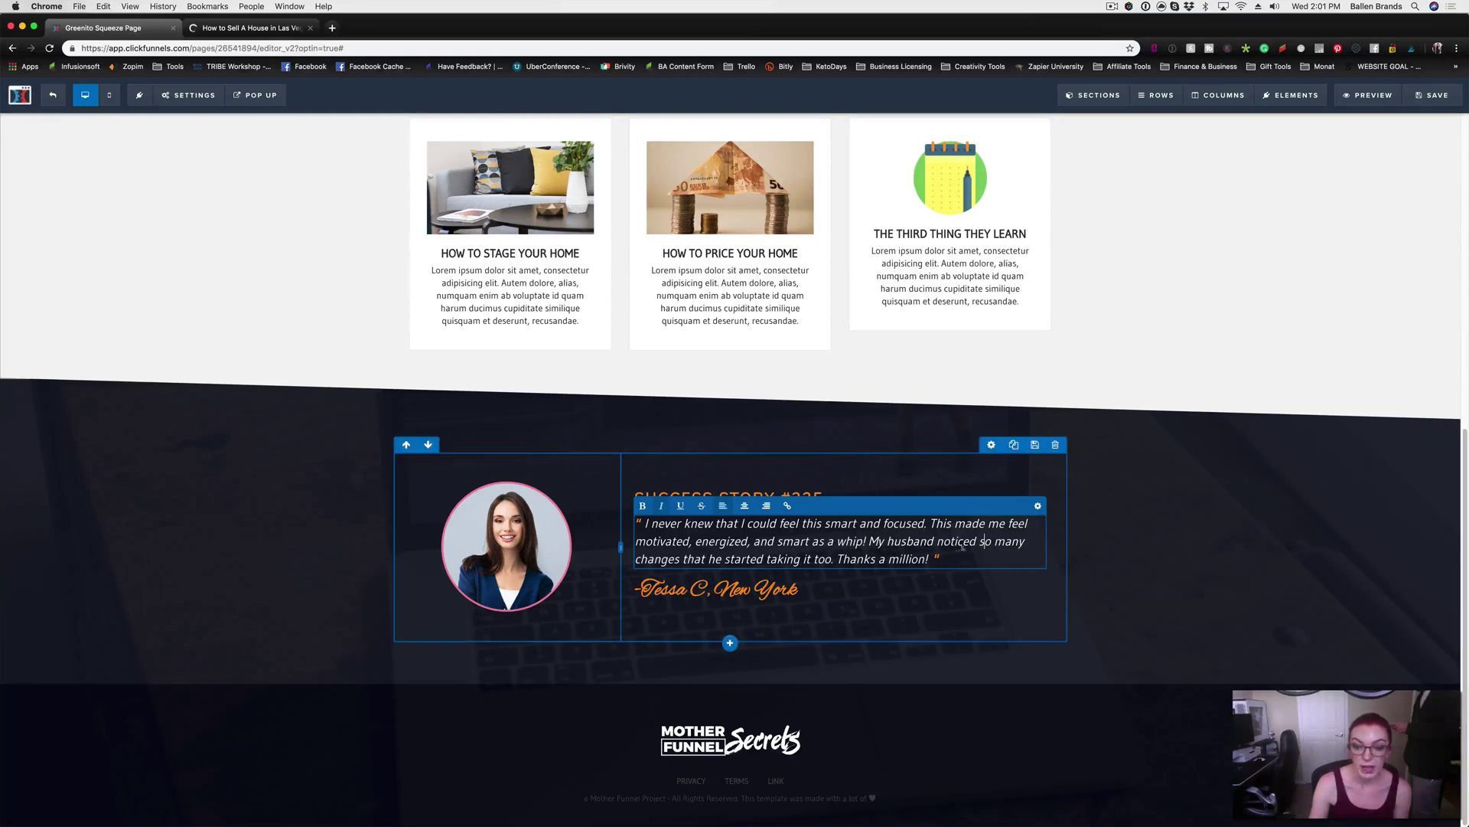
pyautogui.click(487, 524)
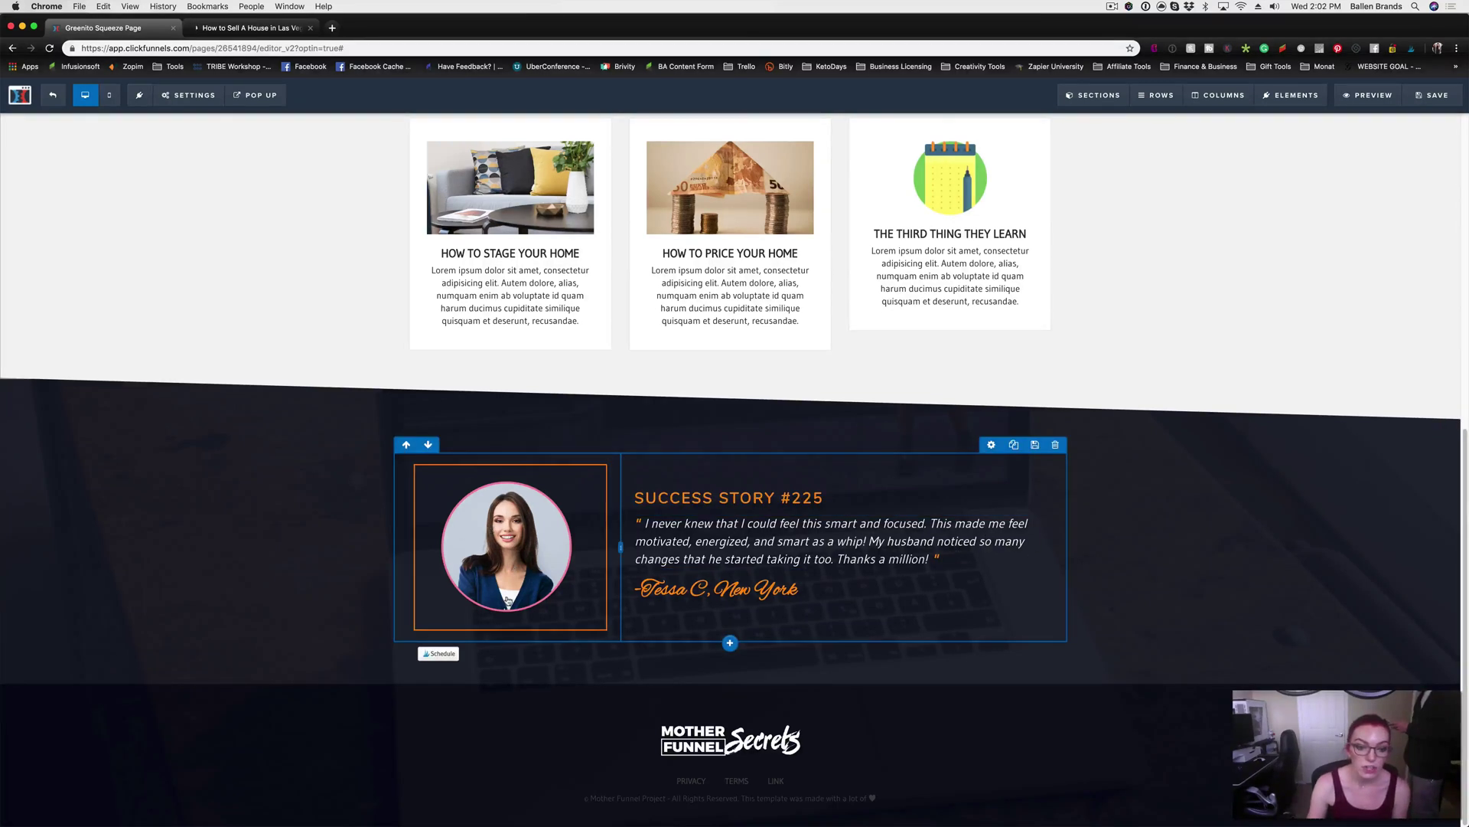
pyautogui.click(540, 514)
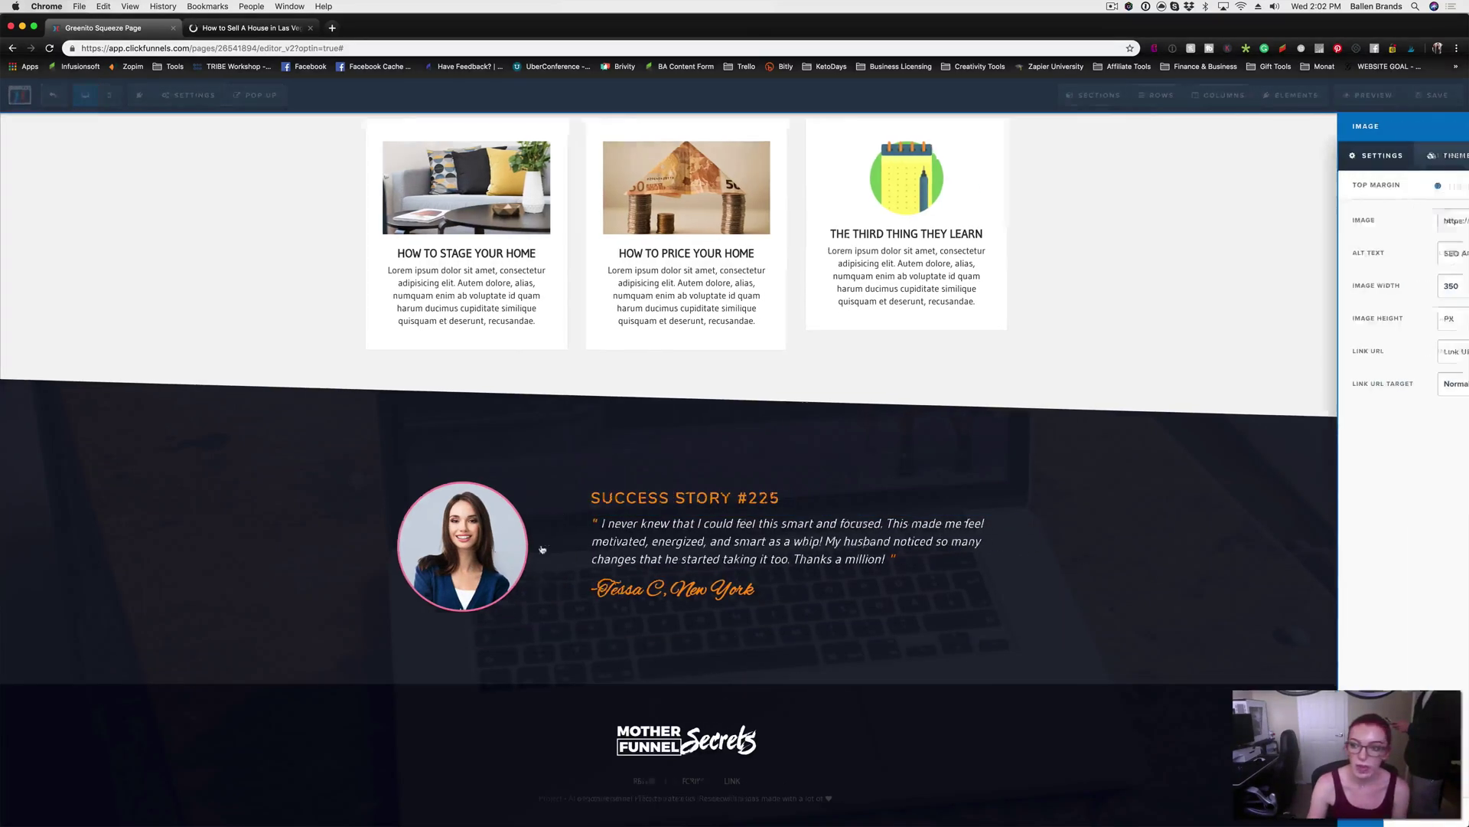
pyautogui.click(1442, 220)
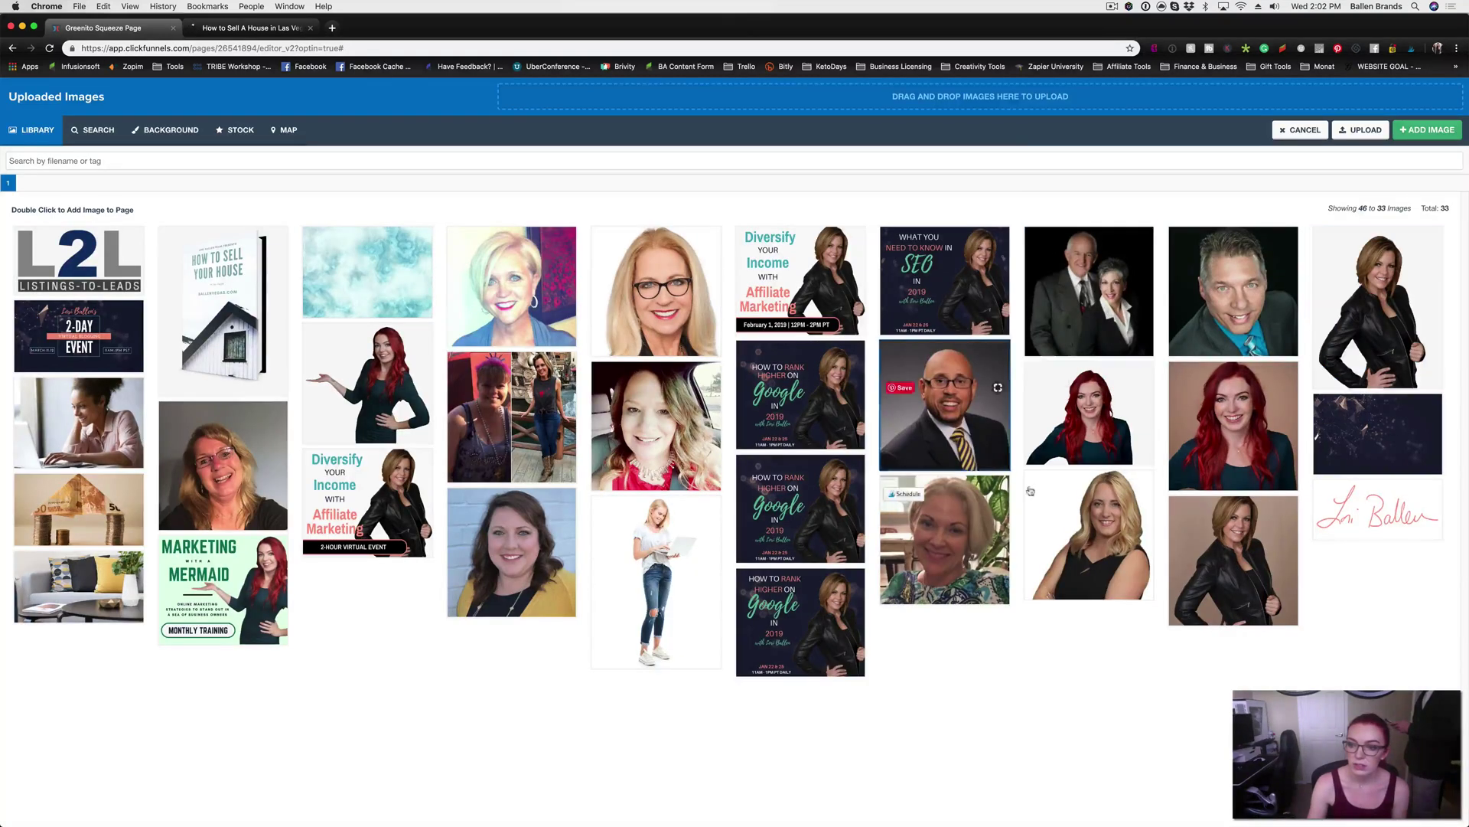
pyautogui.click(1428, 129)
# Retitle the heading 'A TIP FROM YOUR LOCAL AGENT' and type the agent's name as attribution
pyautogui.click(661, 533)
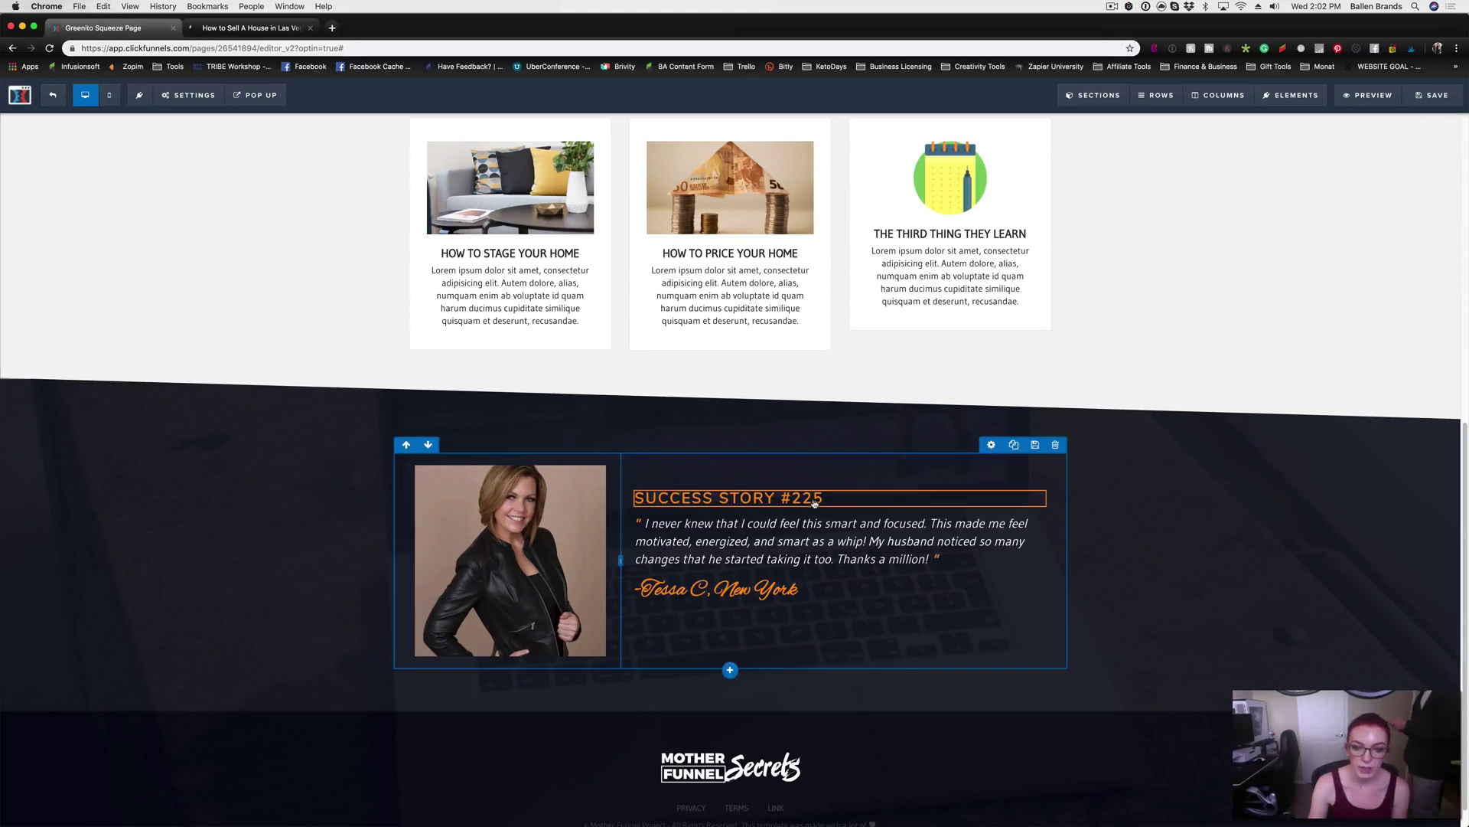
pyautogui.moveTo(824, 499); pyautogui.dragTo(640, 477)
pyautogui.write('A TIP FROM YOUR LOCAL AGENT')
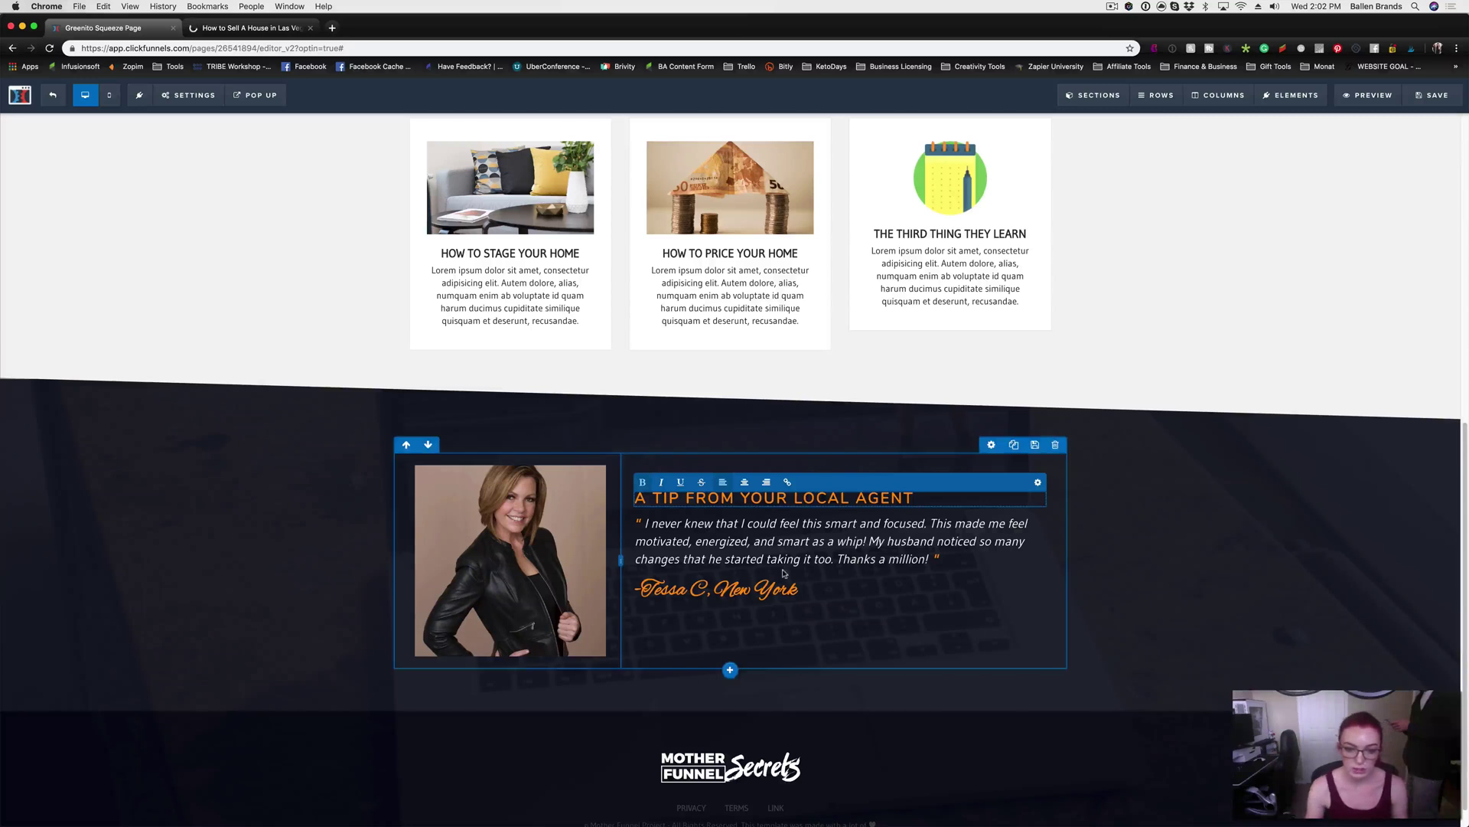
pyautogui.click(763, 595)
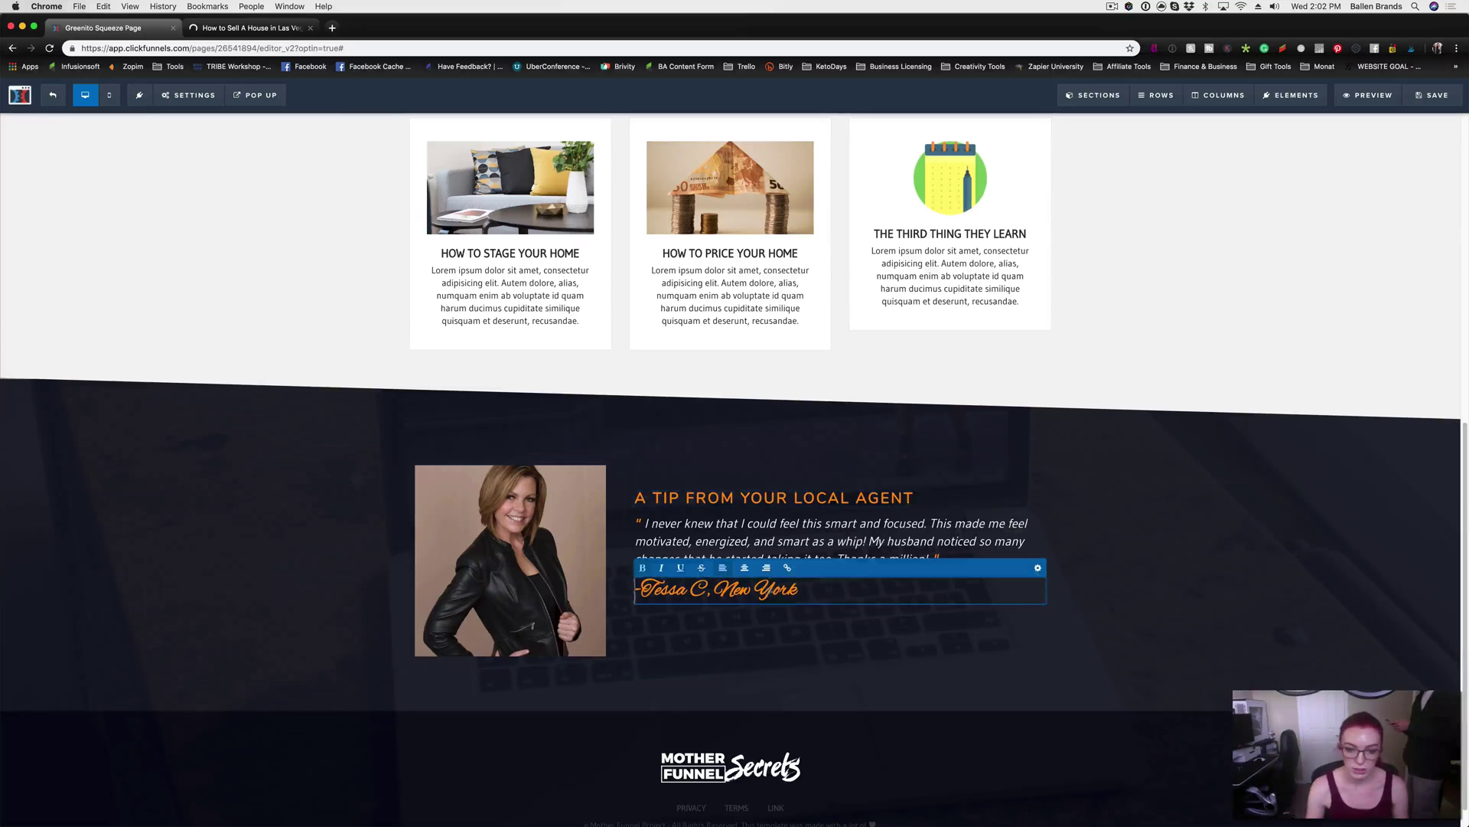
pyautogui.moveTo(637, 589); pyautogui.dragTo(824, 590)
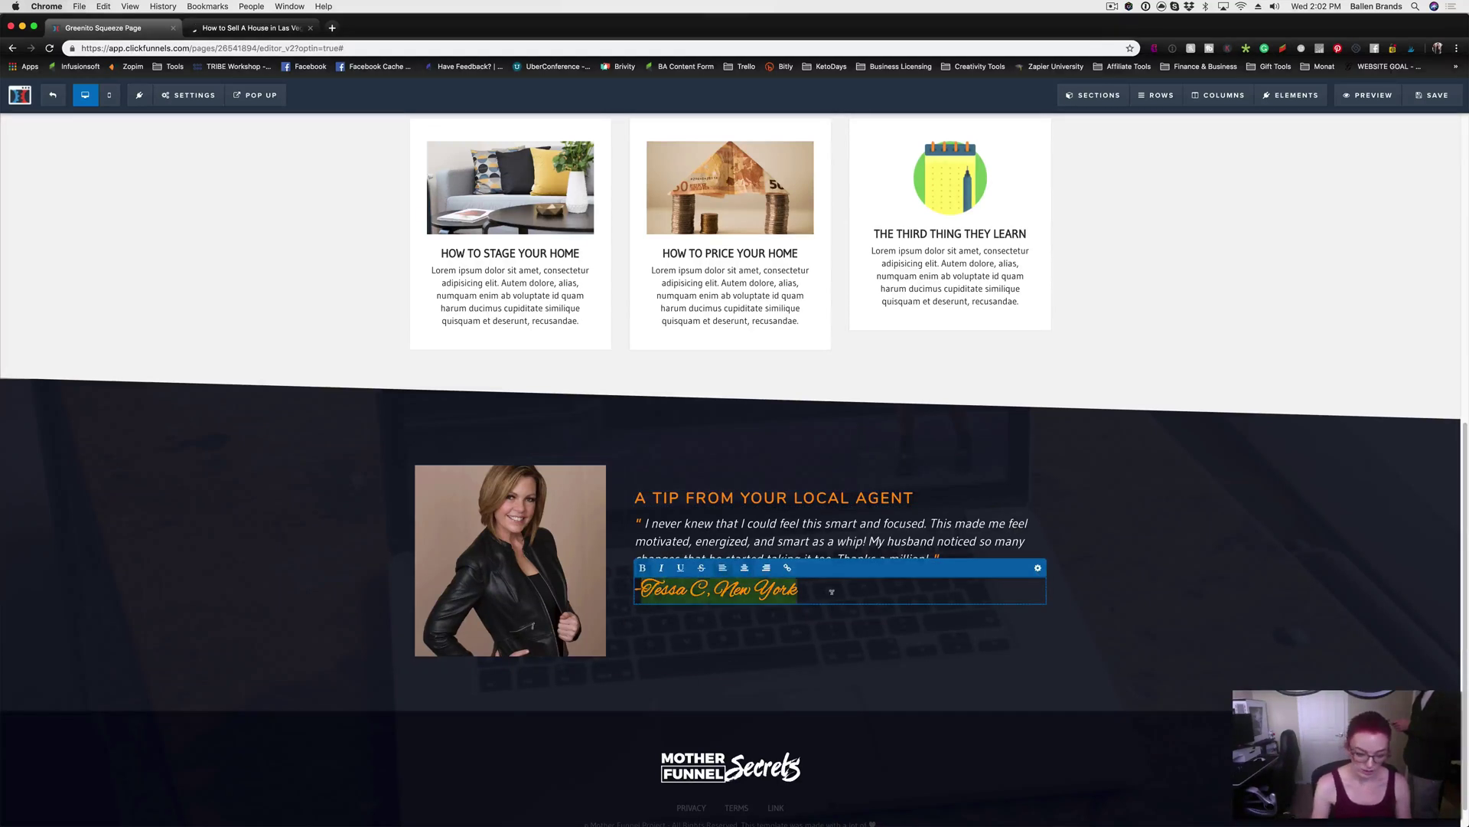
pyautogui.write('-Lori Ballen')
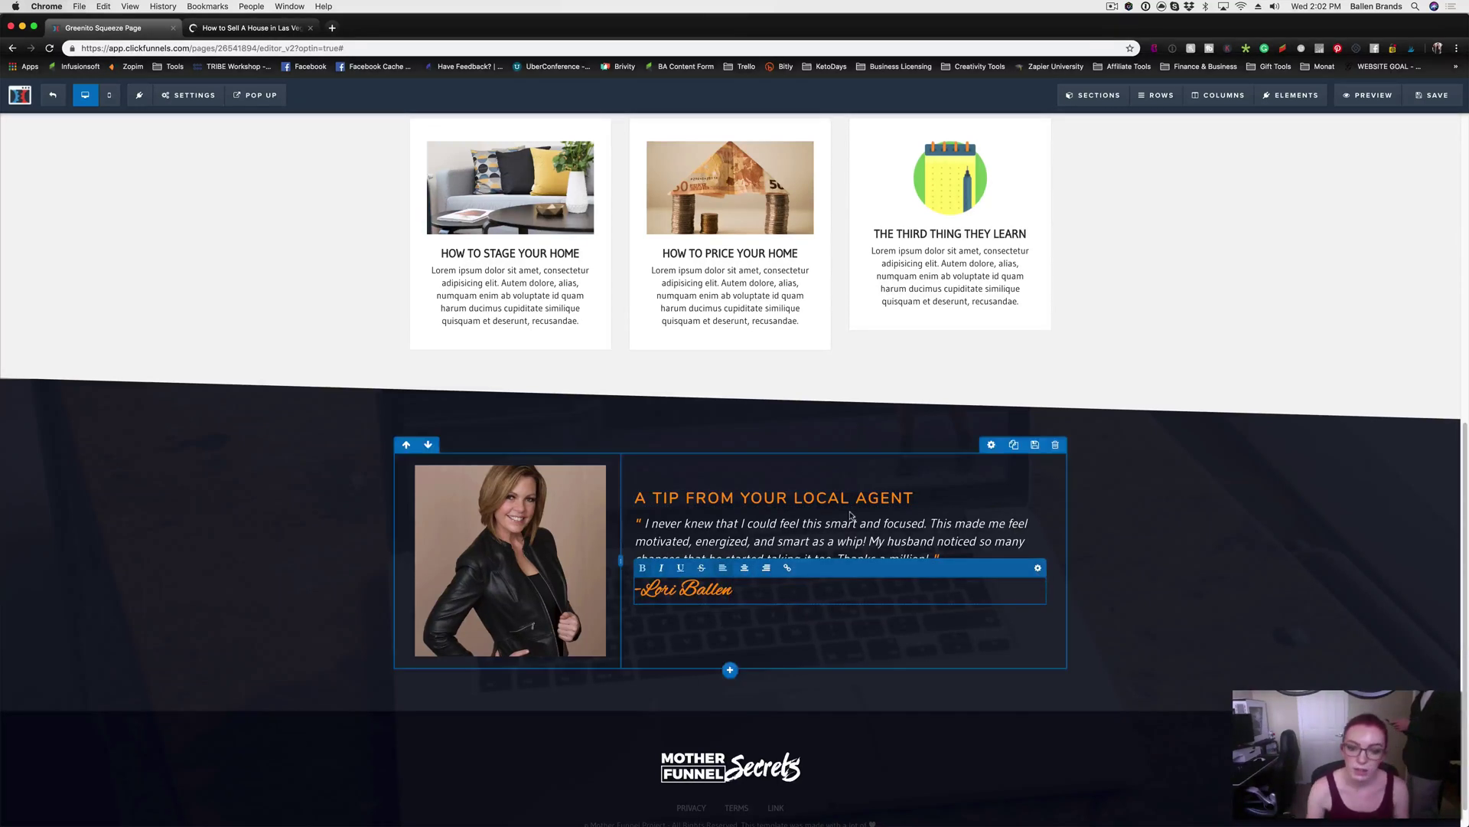
# Make the 'A TIP FROM YOUR LOCAL AGENT' heading text teal
pyautogui.tripleClick(869, 500)
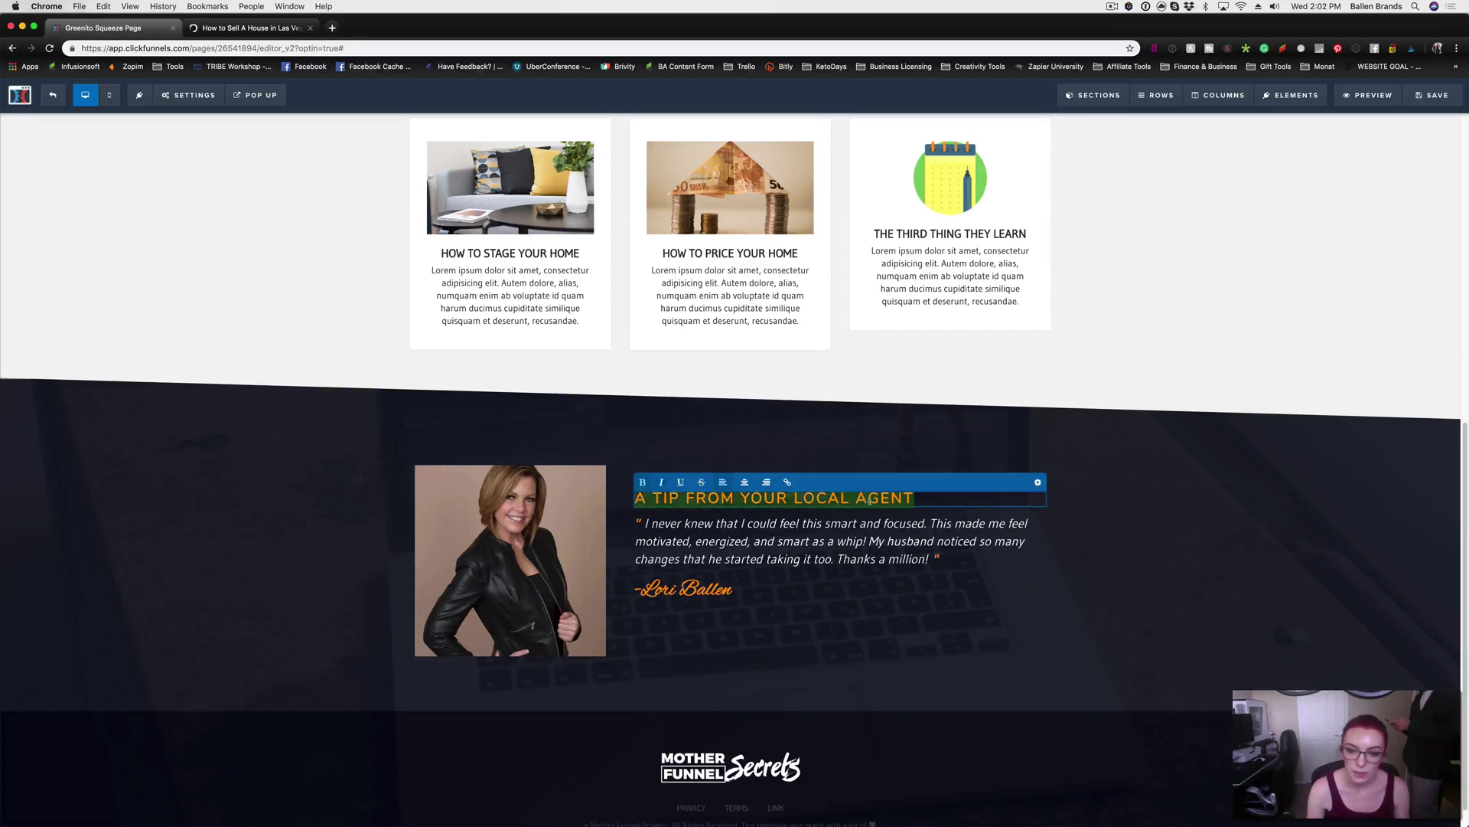
pyautogui.click(1039, 482)
pyautogui.click(1397, 306)
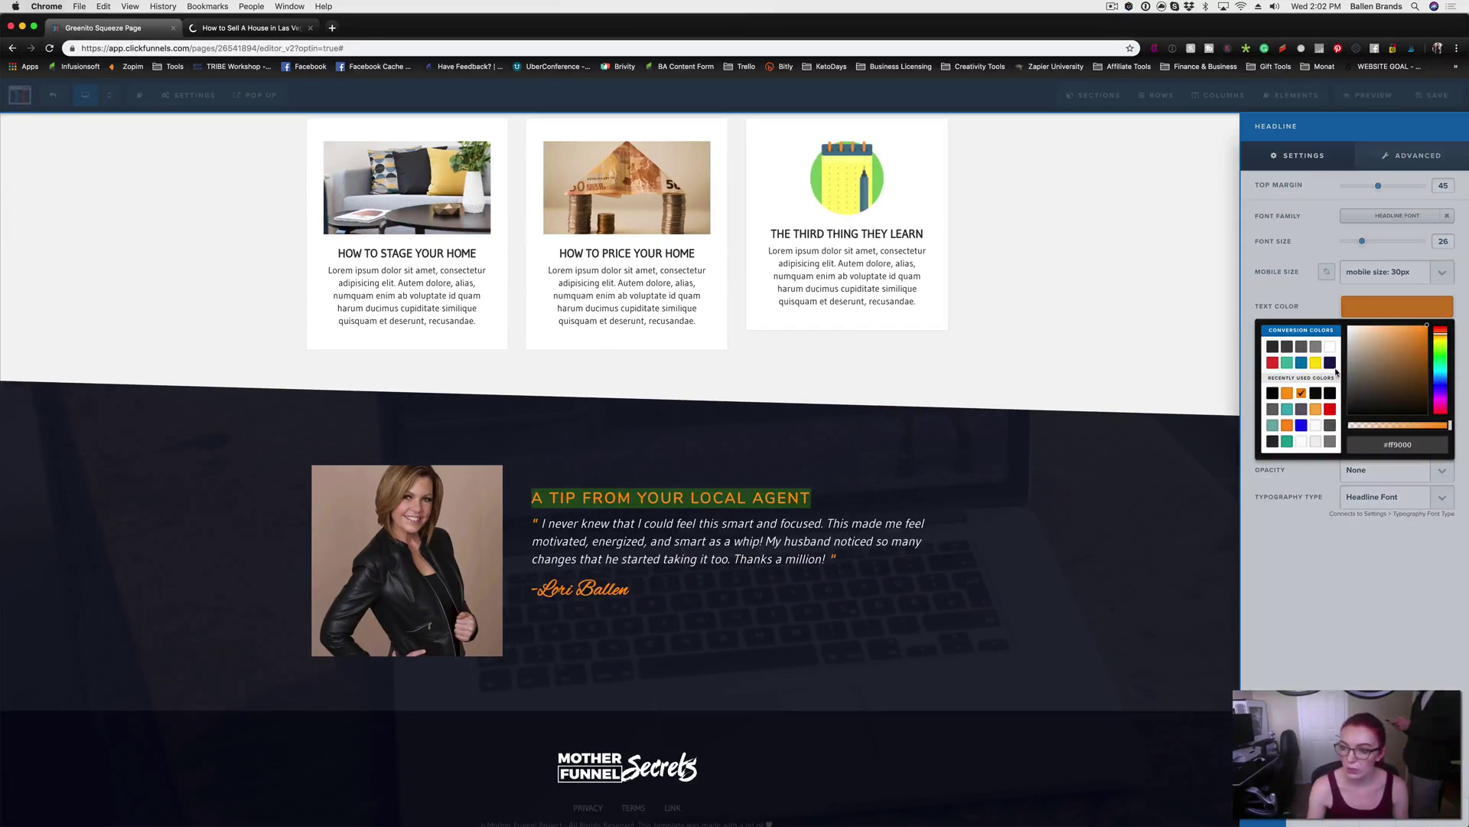
pyautogui.click(1287, 410)
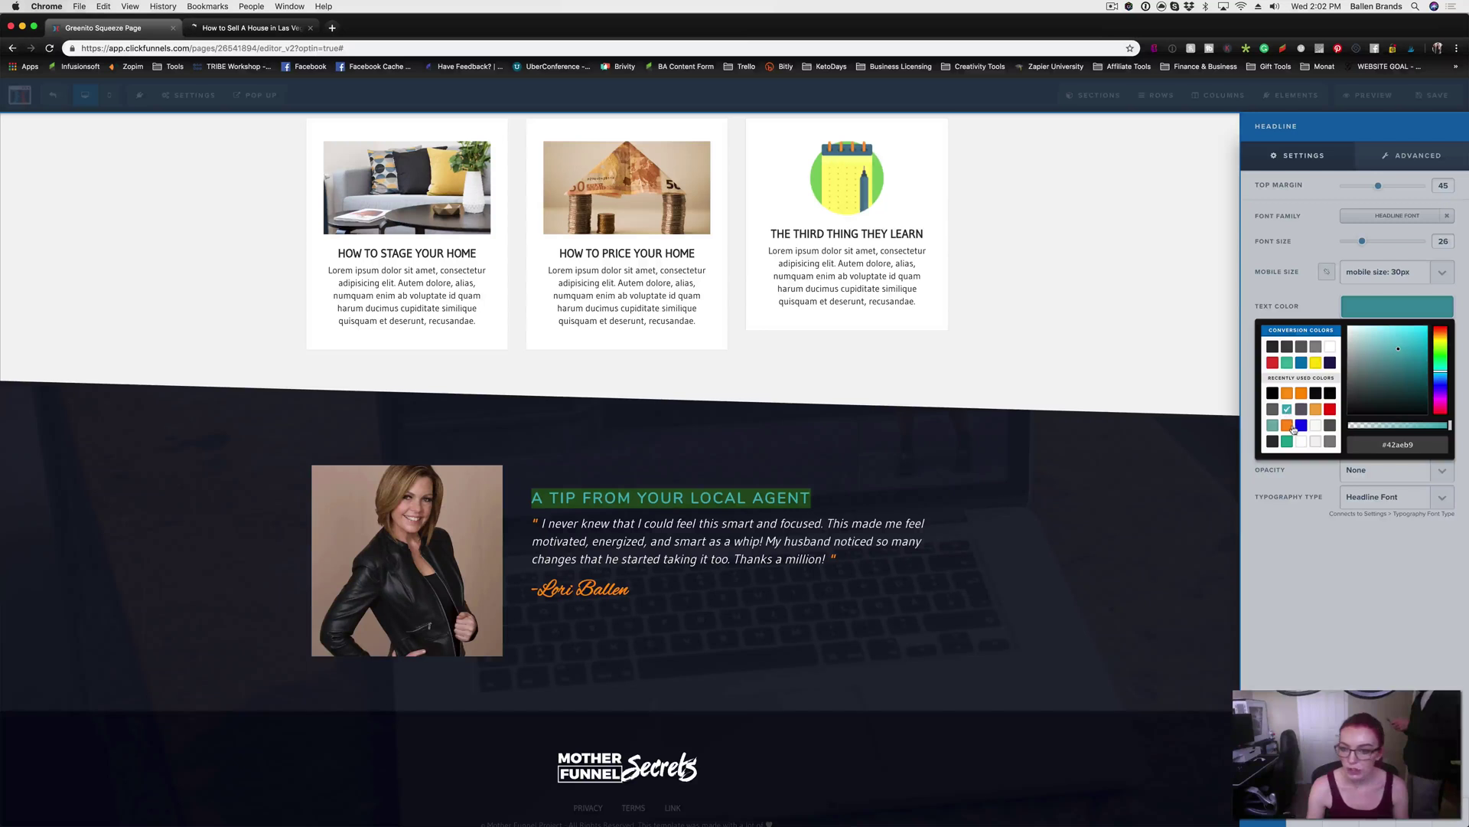
pyautogui.click(650, 528)
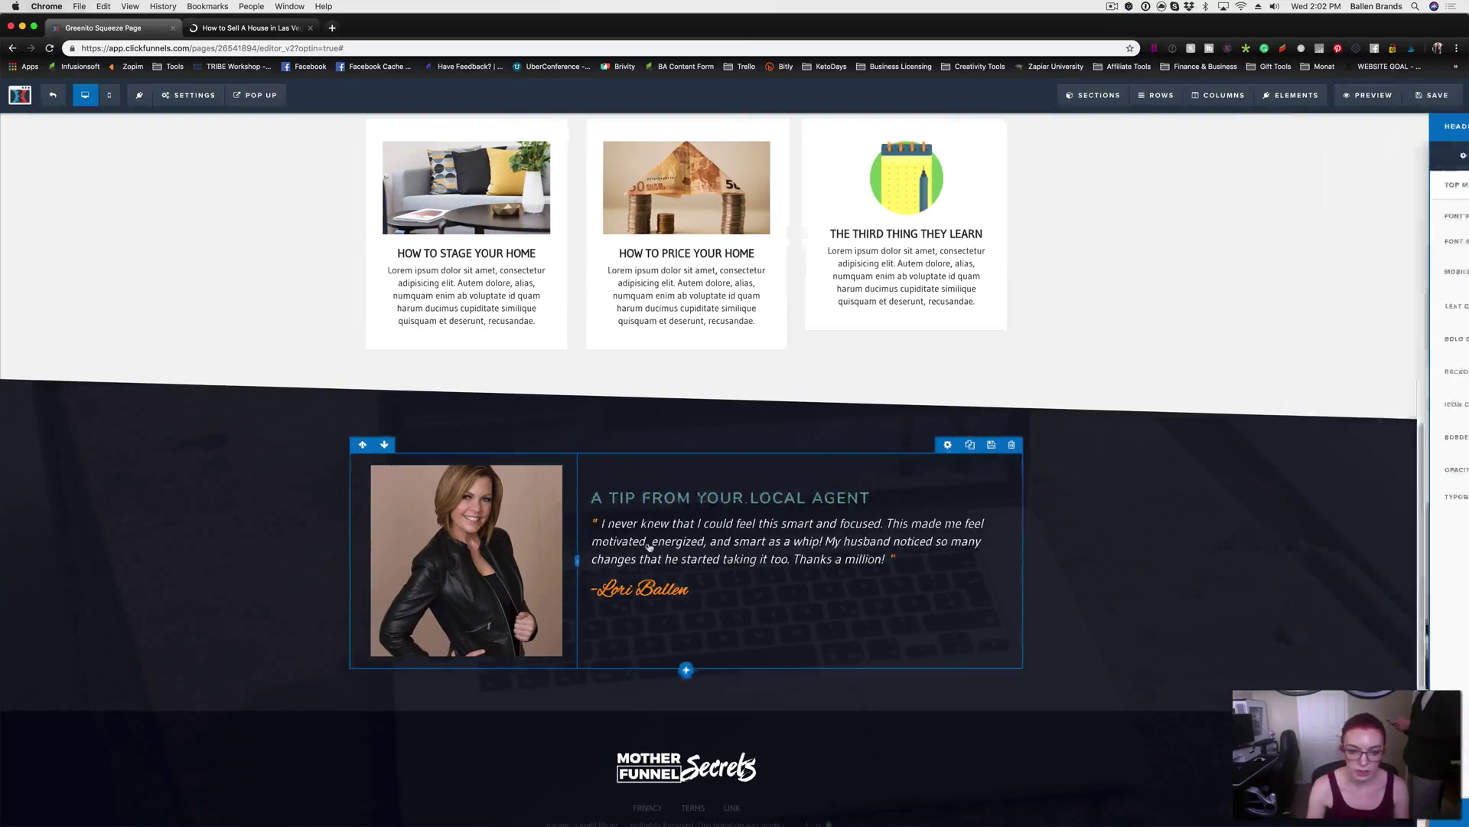
# Set the attribution line's text and bold colours to teal
pyautogui.click(703, 591)
pyautogui.tripleClick(688, 589)
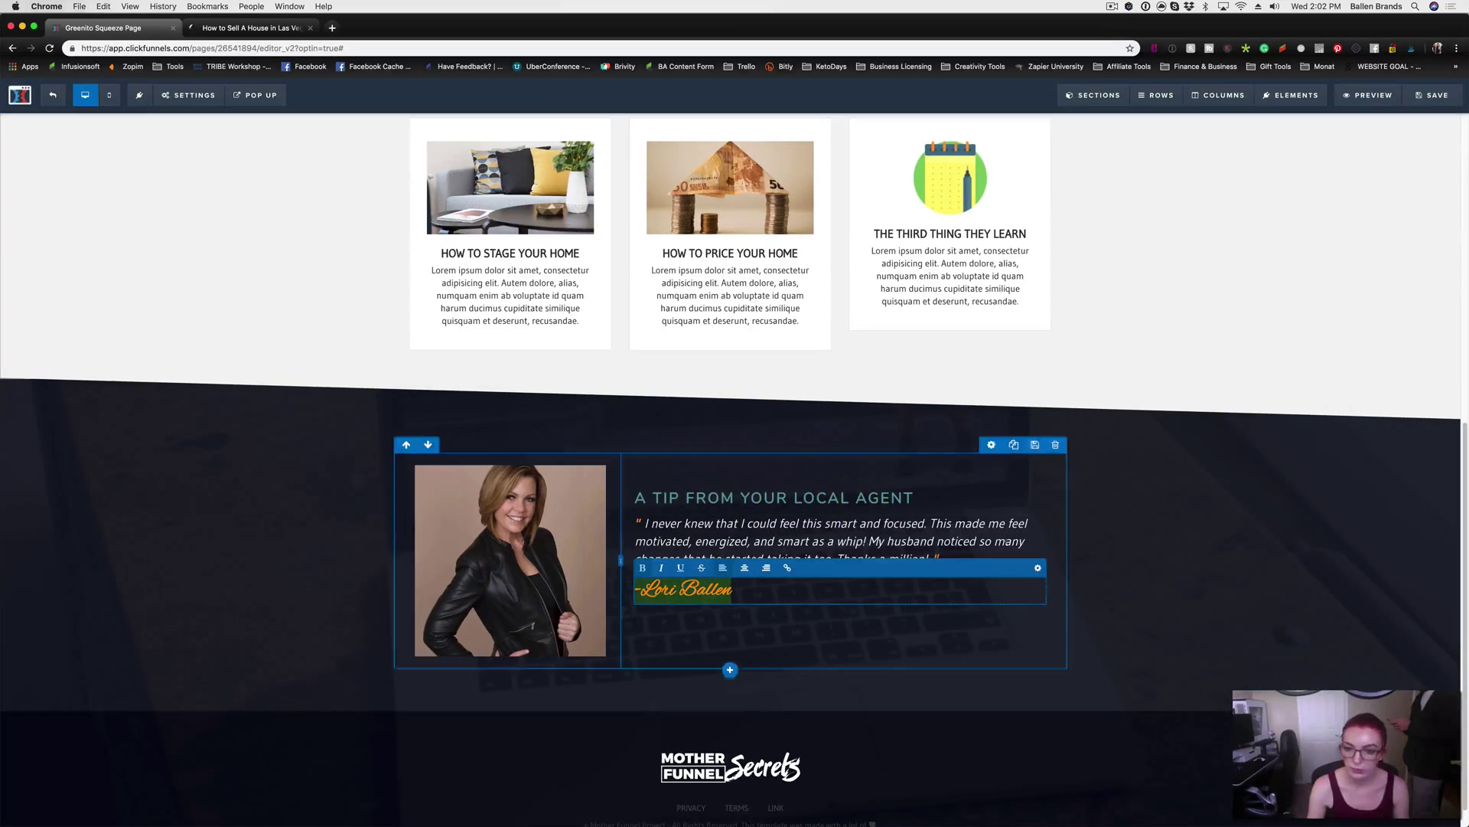
pyautogui.click(1038, 568)
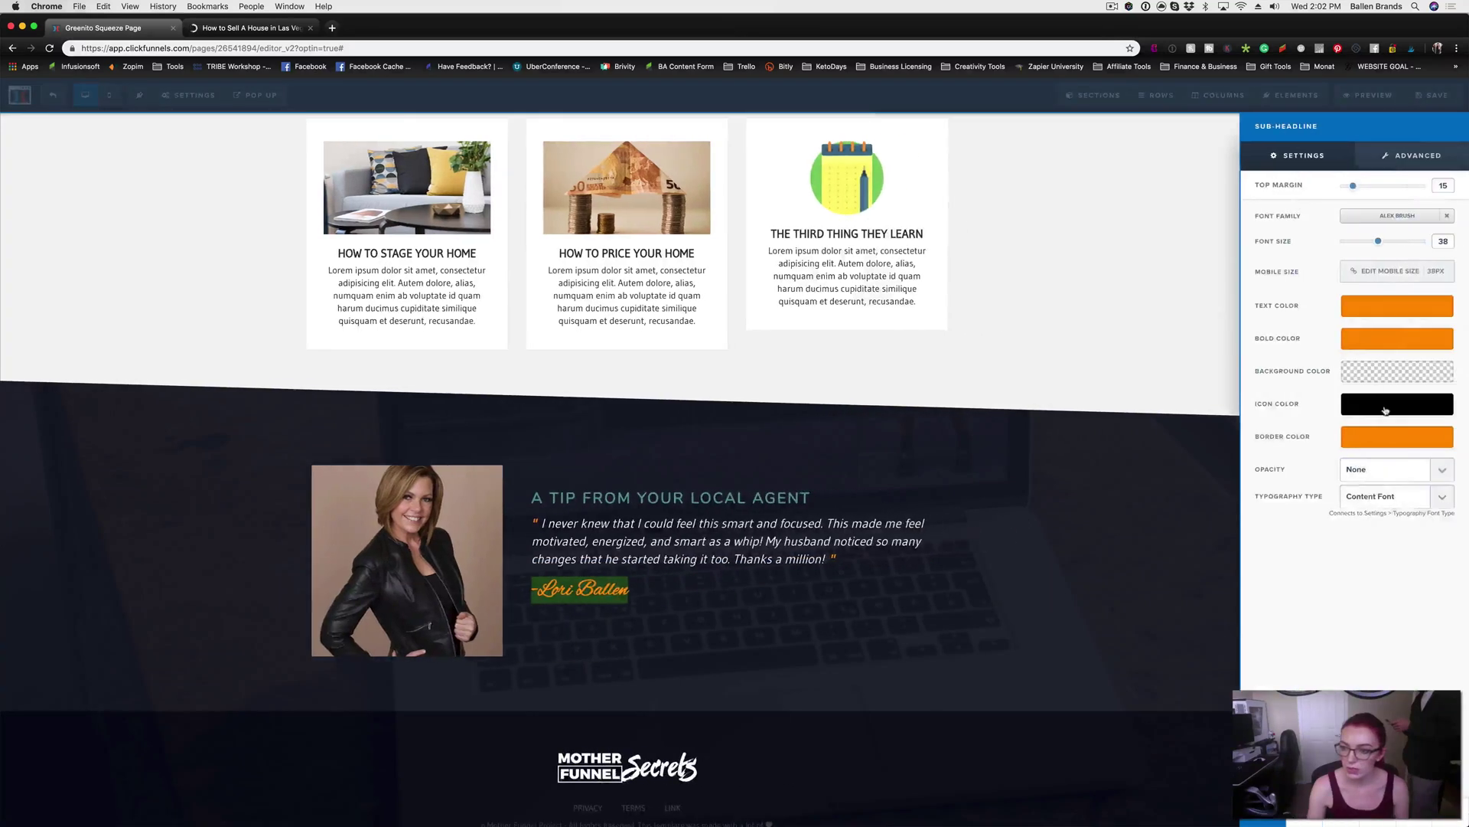
pyautogui.click(1375, 304)
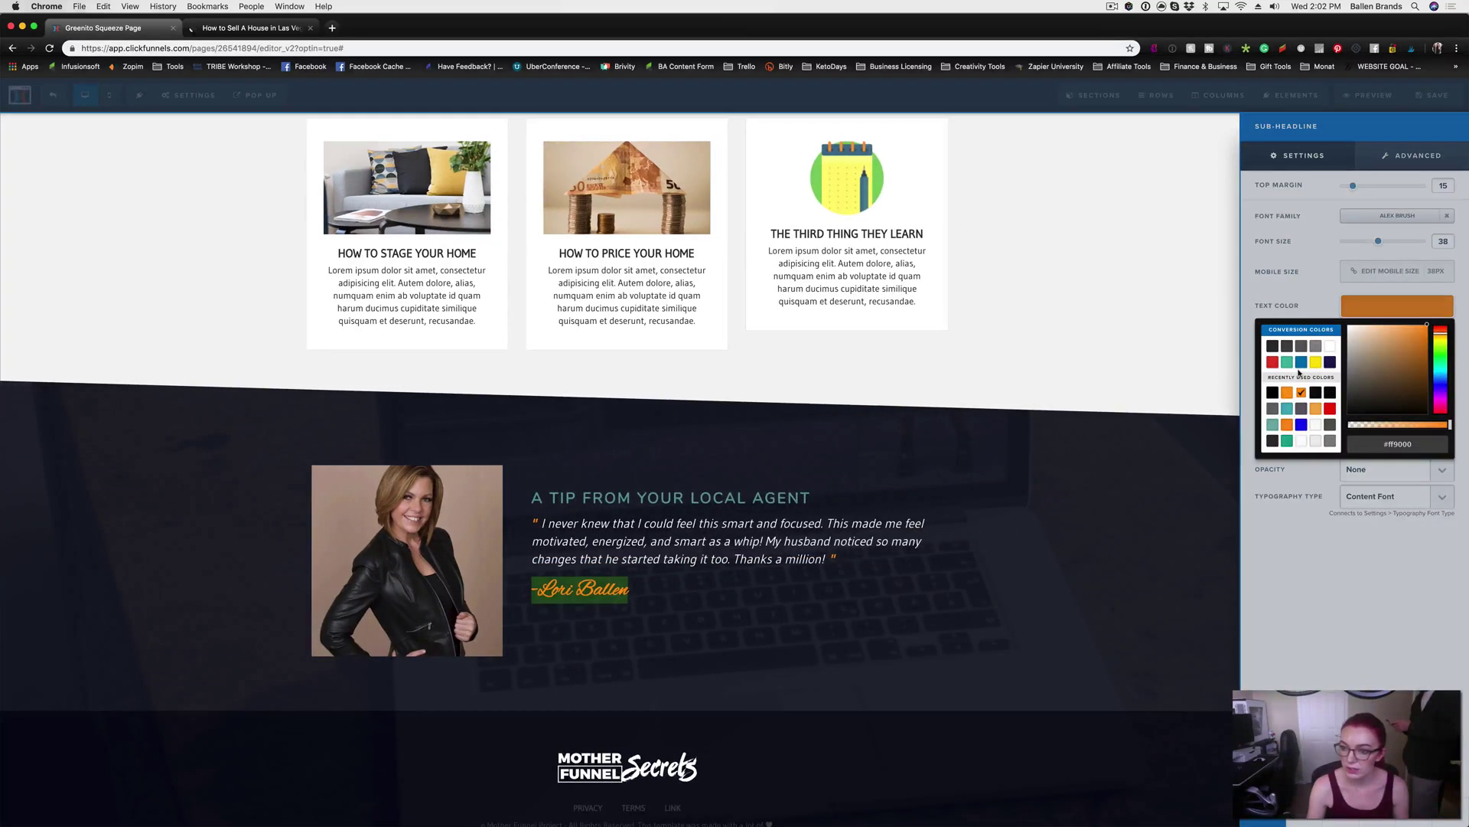
pyautogui.click(1274, 425)
pyautogui.click(1375, 340)
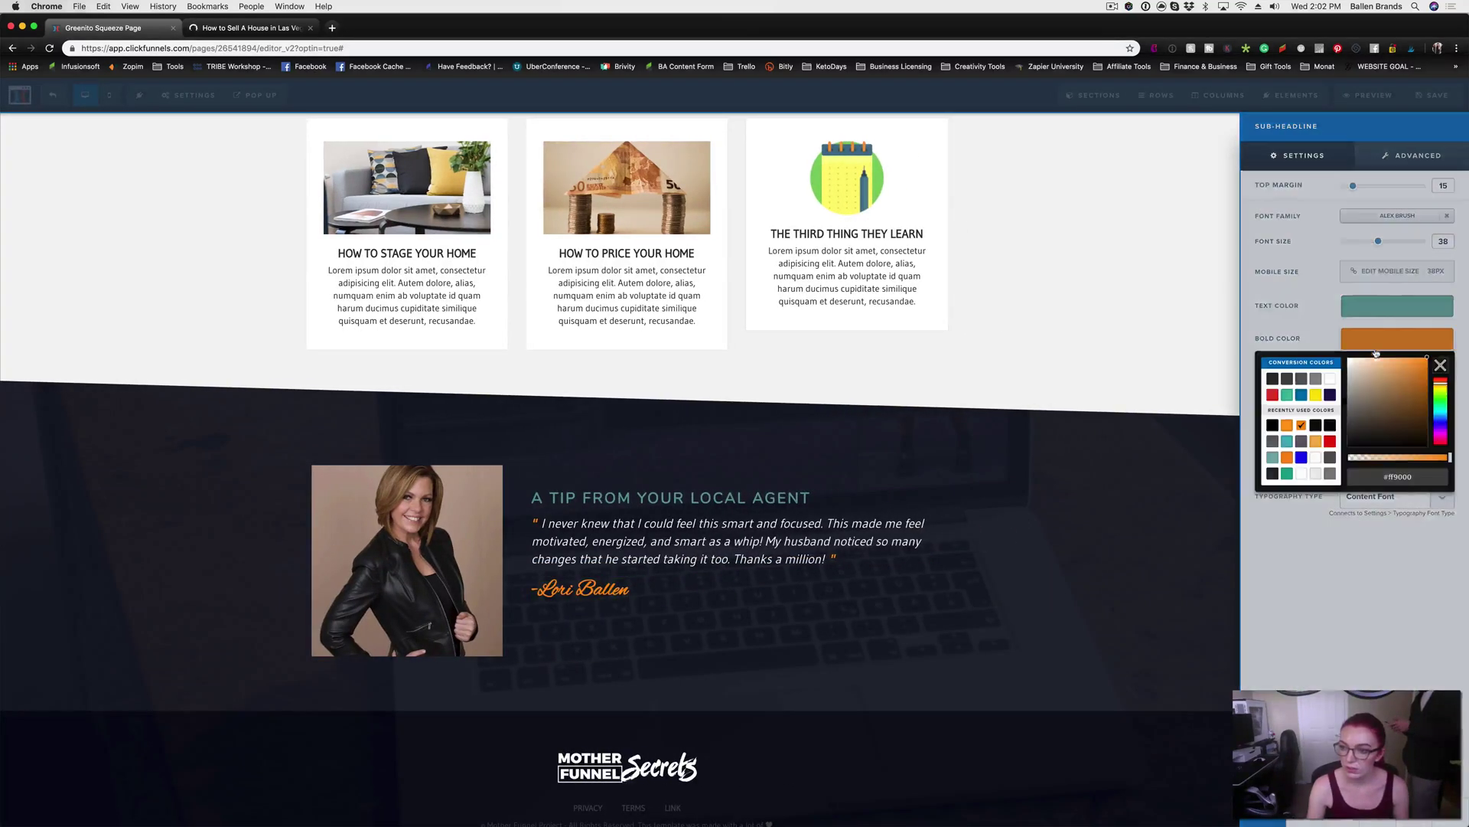
pyautogui.click(1275, 458)
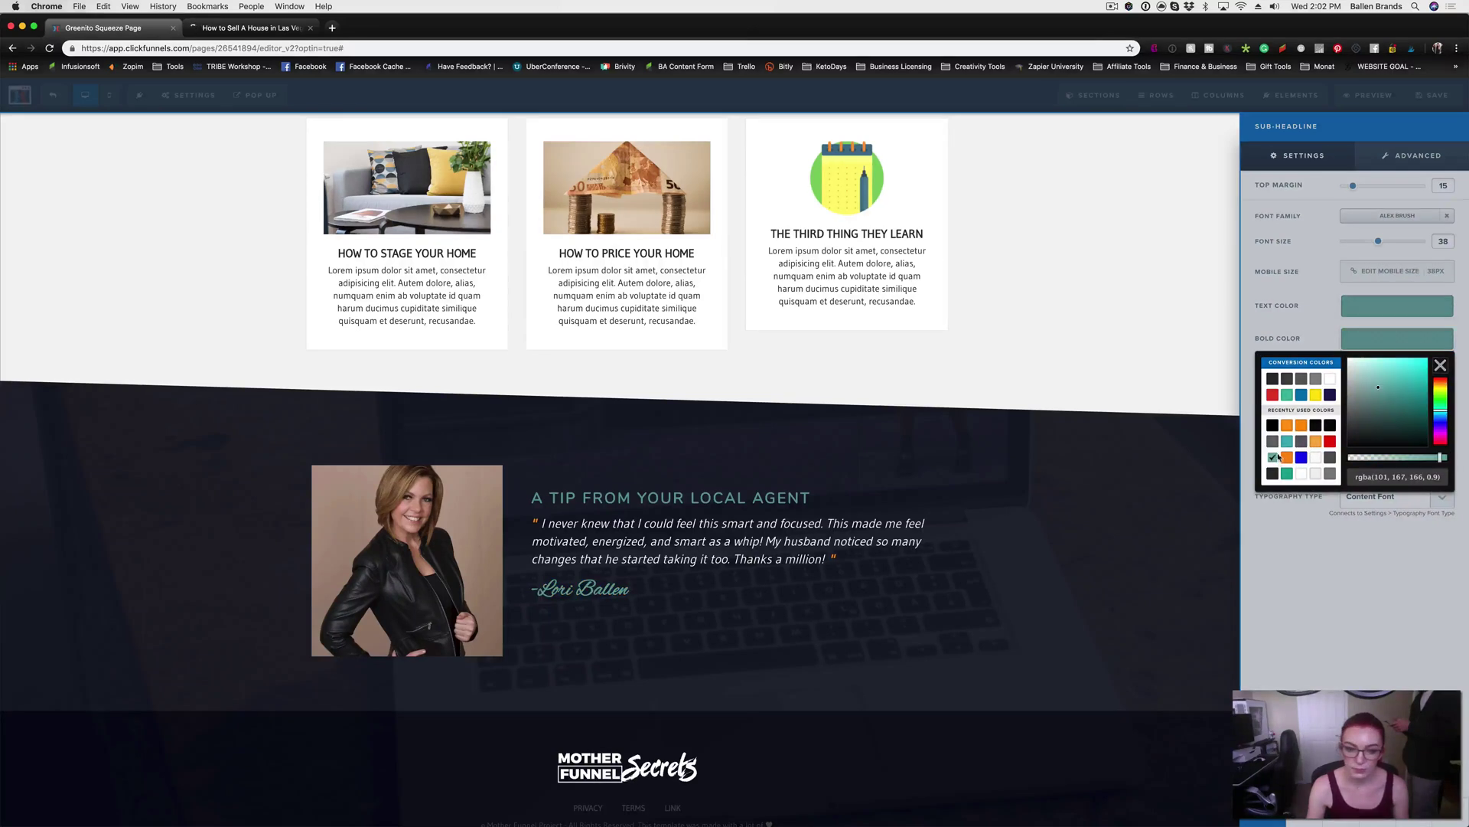
pyautogui.click(1008, 499)
# Set the quote paragraph's bold colour to yellow so the quotation marks match the button
pyautogui.click(1003, 517)
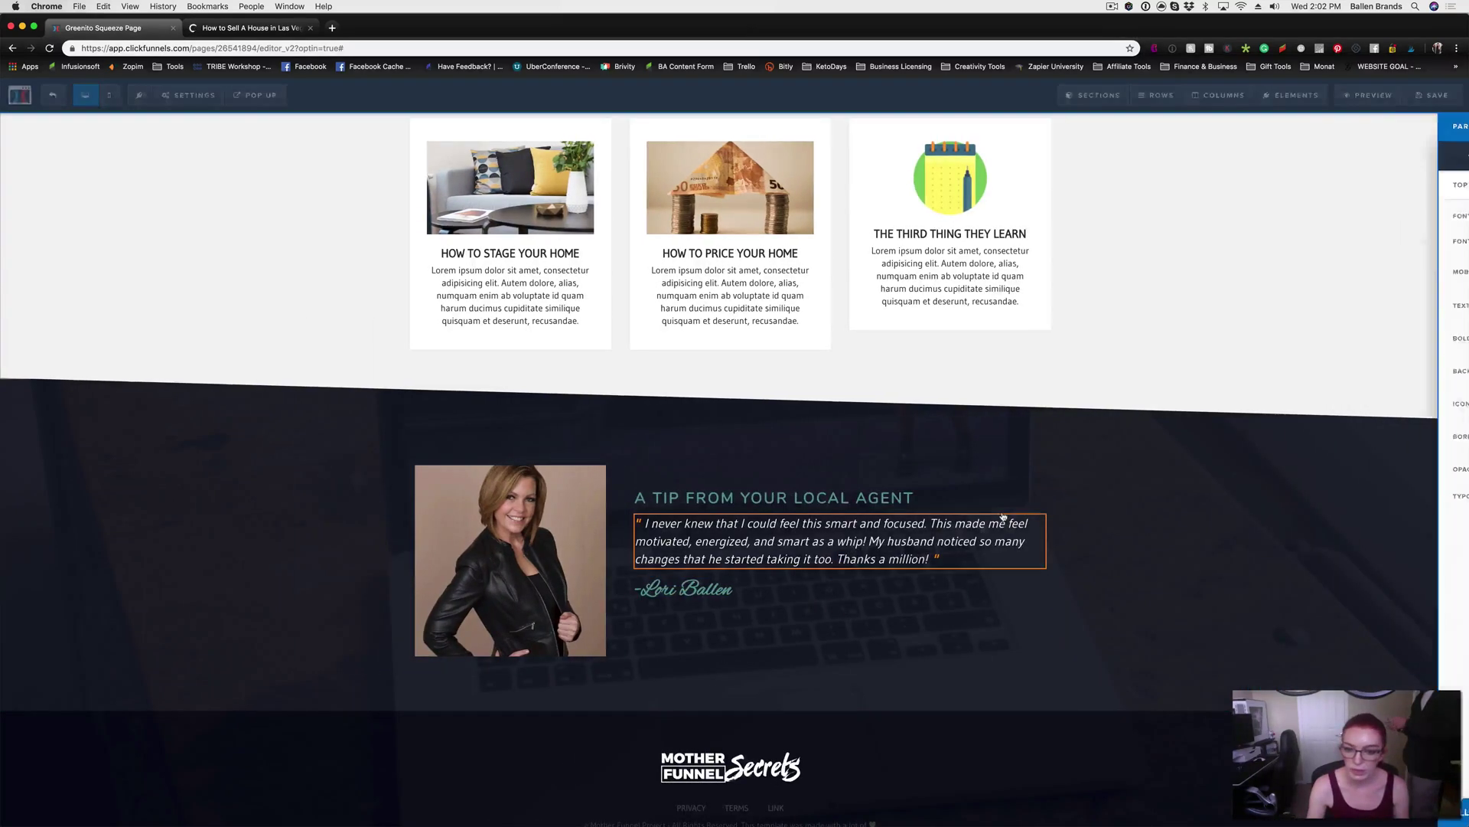
pyautogui.click(1378, 339)
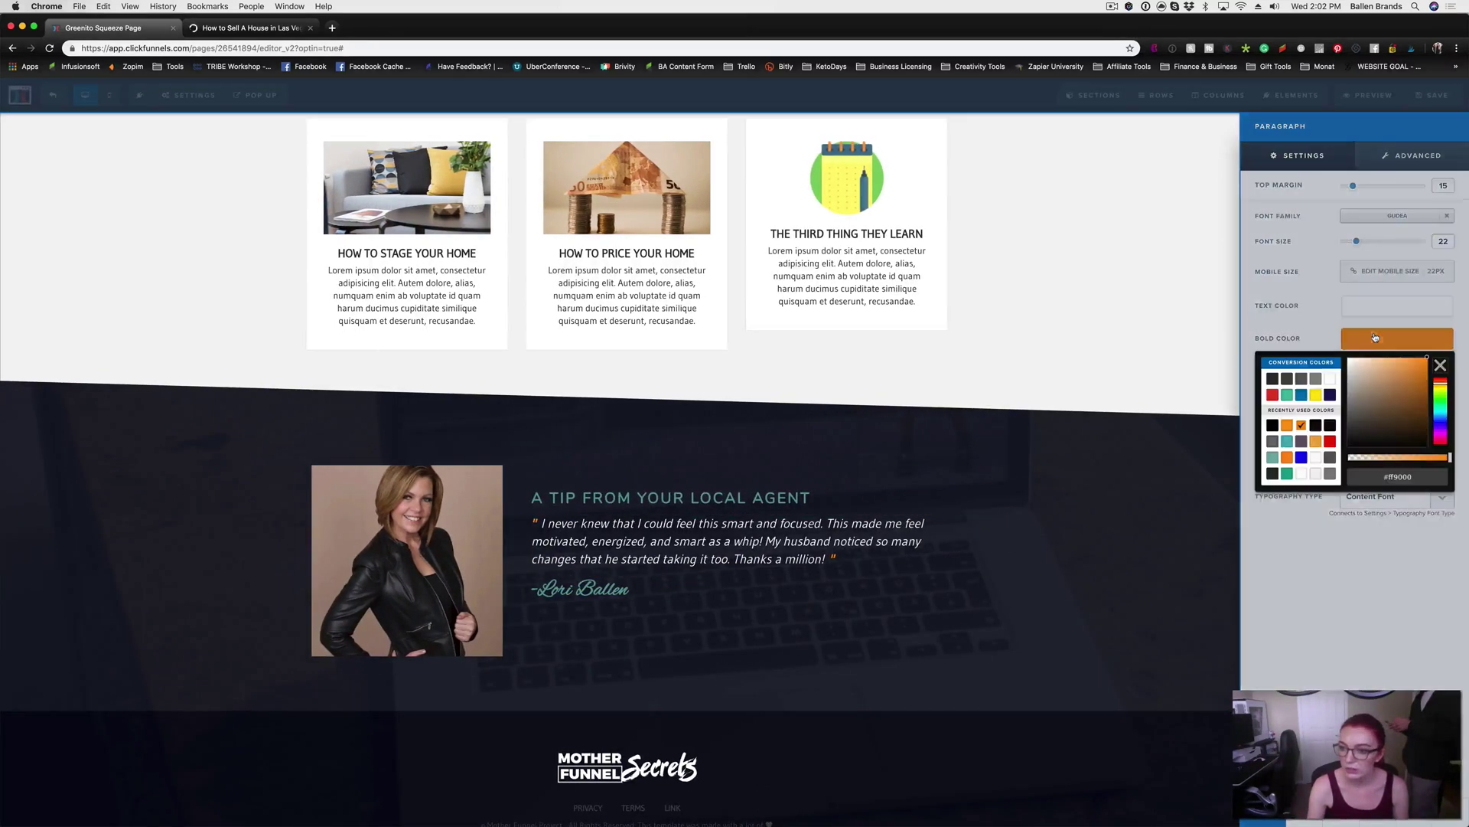
pyautogui.click(1288, 442)
pyautogui.click(1273, 457)
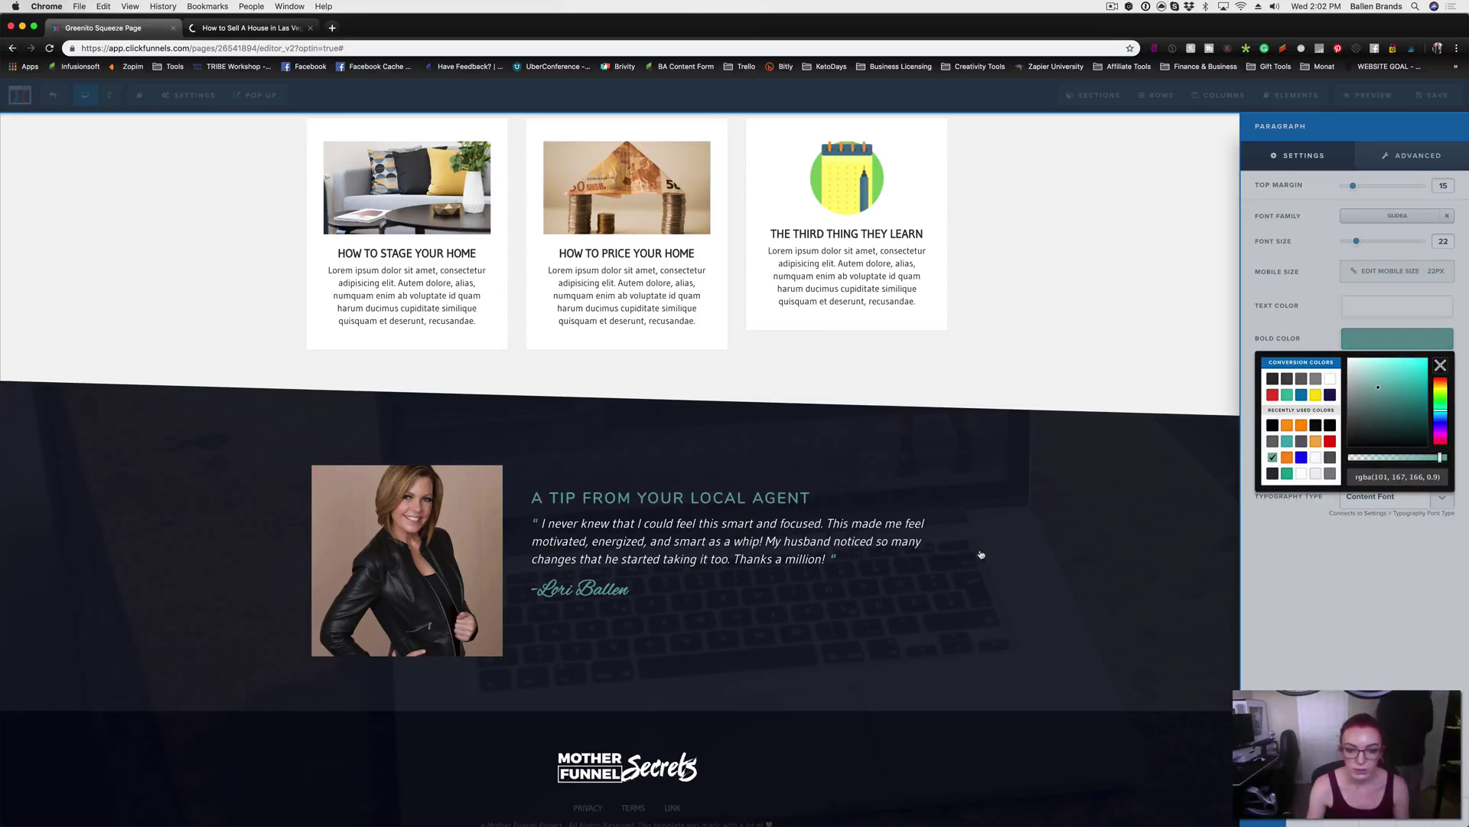
pyautogui.click(775, 551)
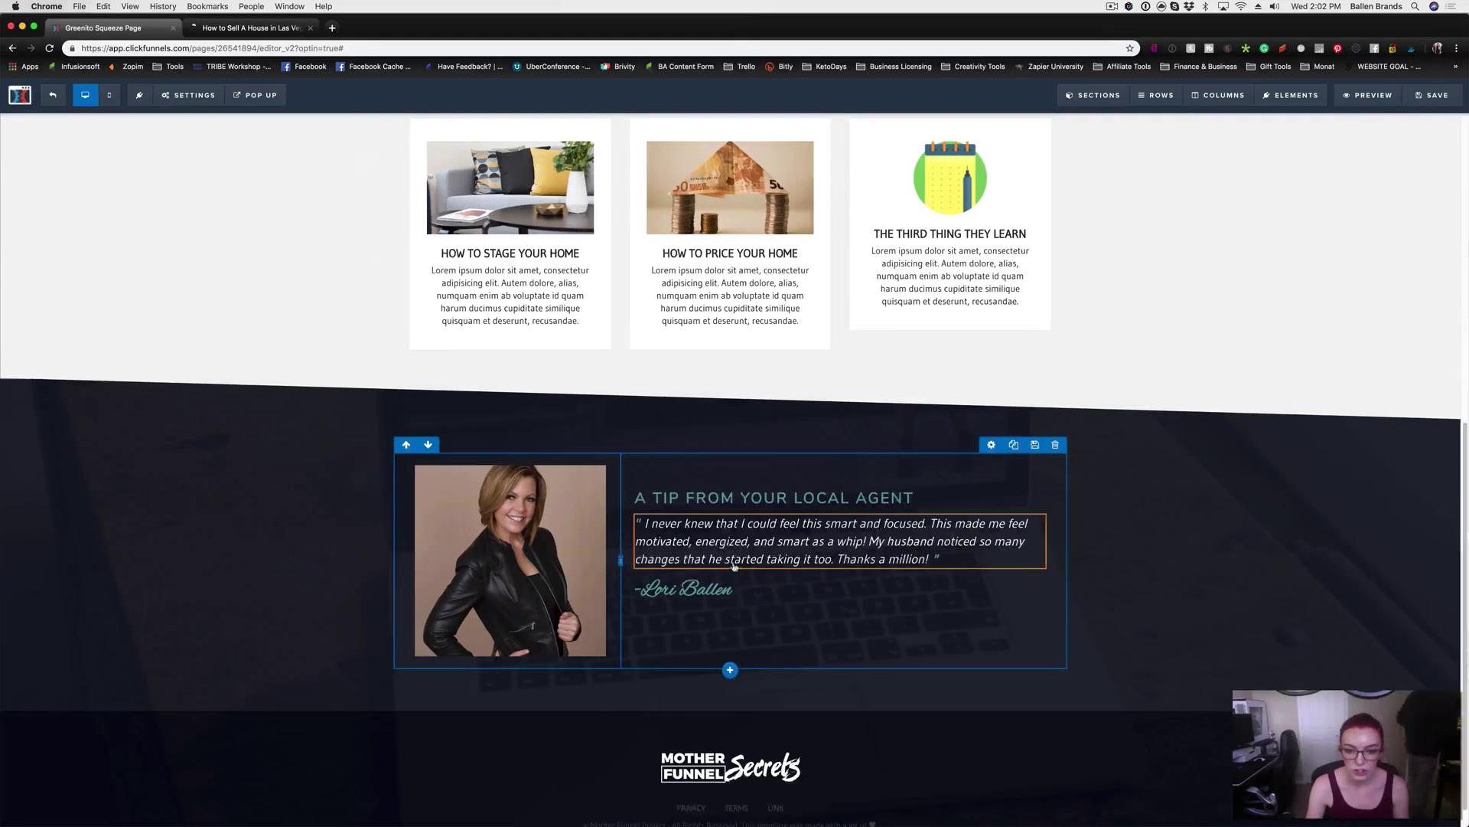
pyautogui.click(989, 518)
pyautogui.click(1381, 346)
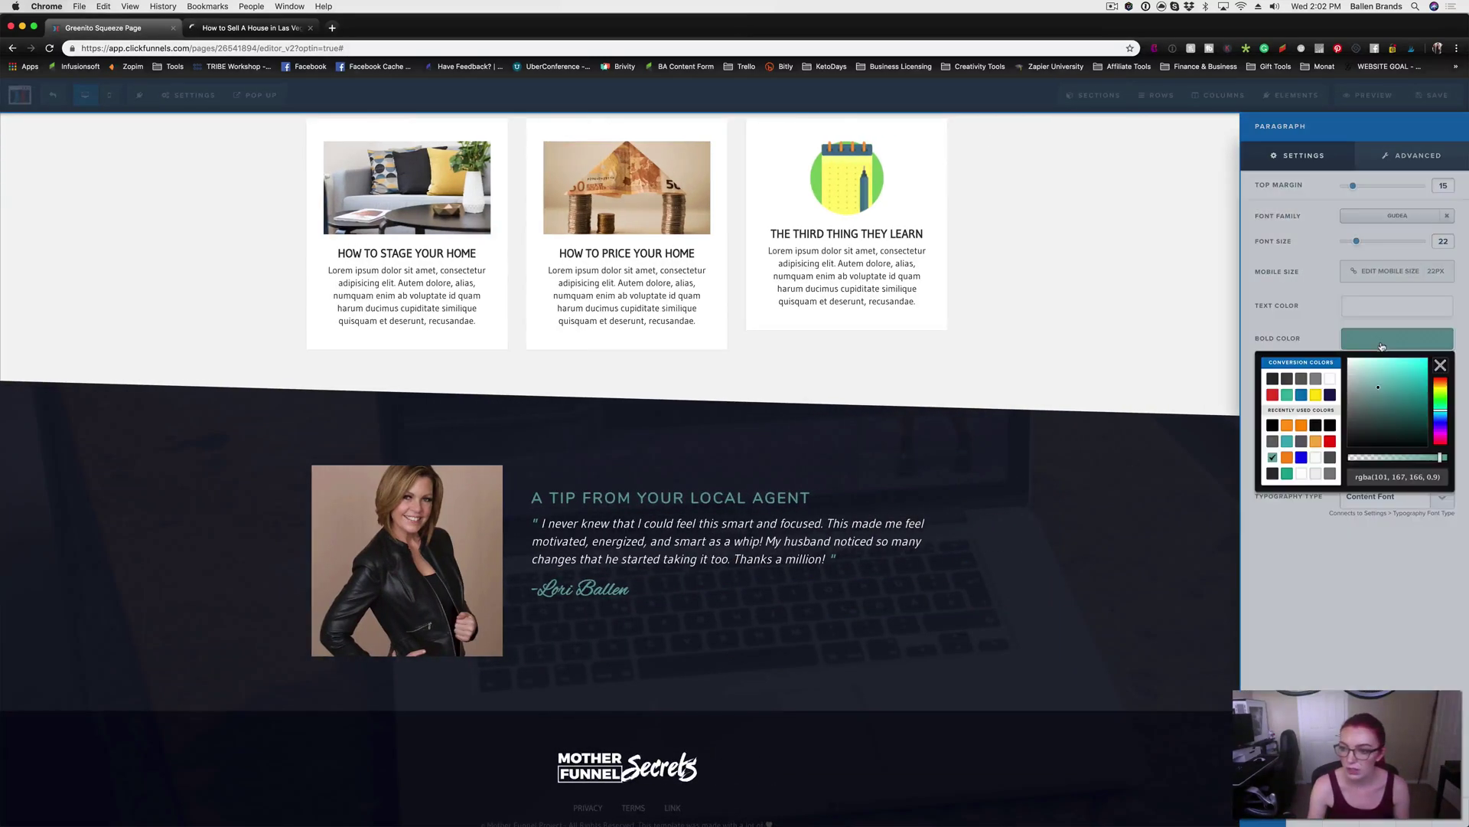
pyautogui.click(1316, 394)
pyautogui.click(971, 547)
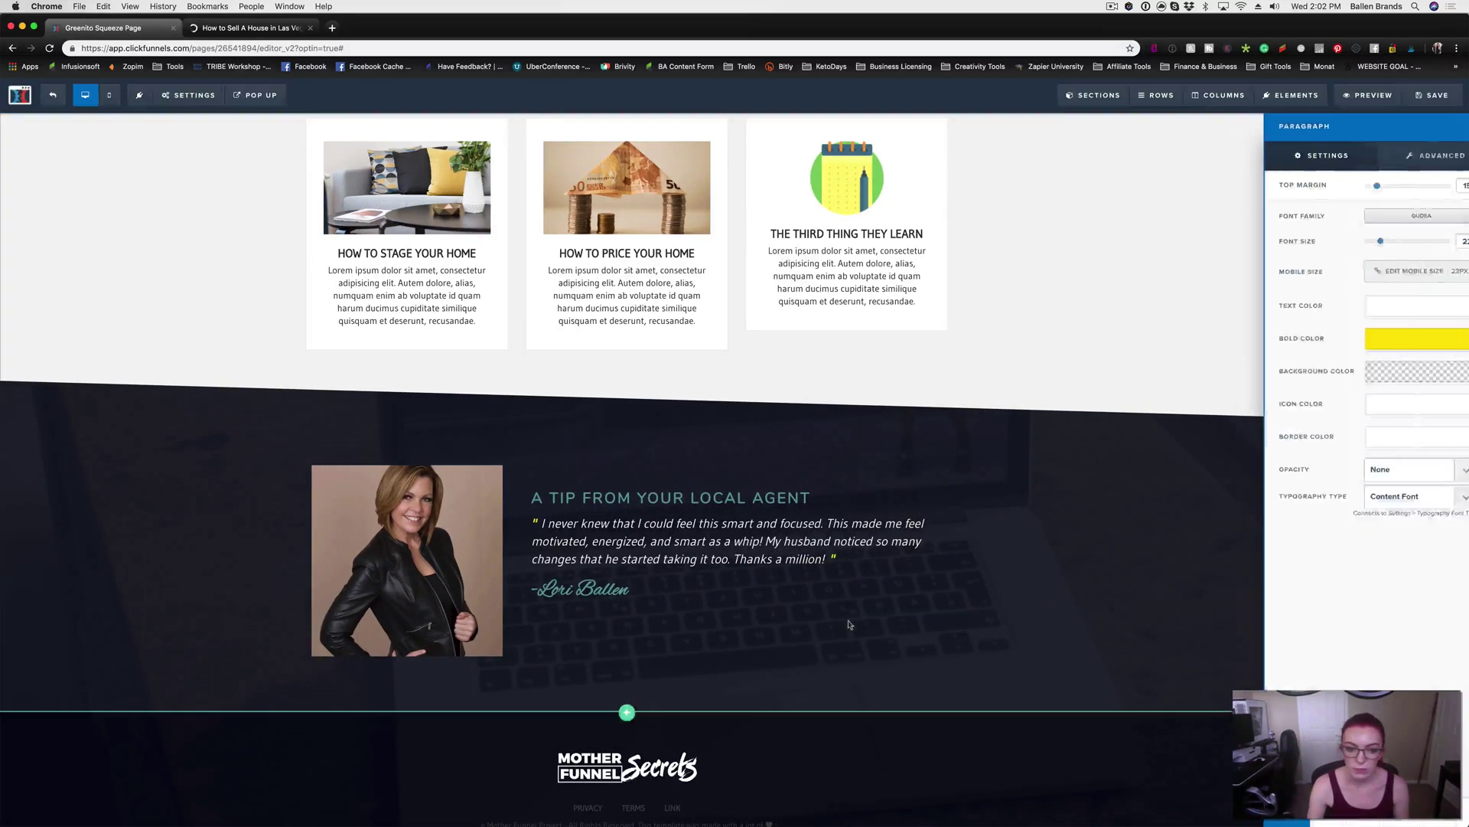
pyautogui.scroll(6, 1027, 616)
pyautogui.scroll(-8, 1033, 607)
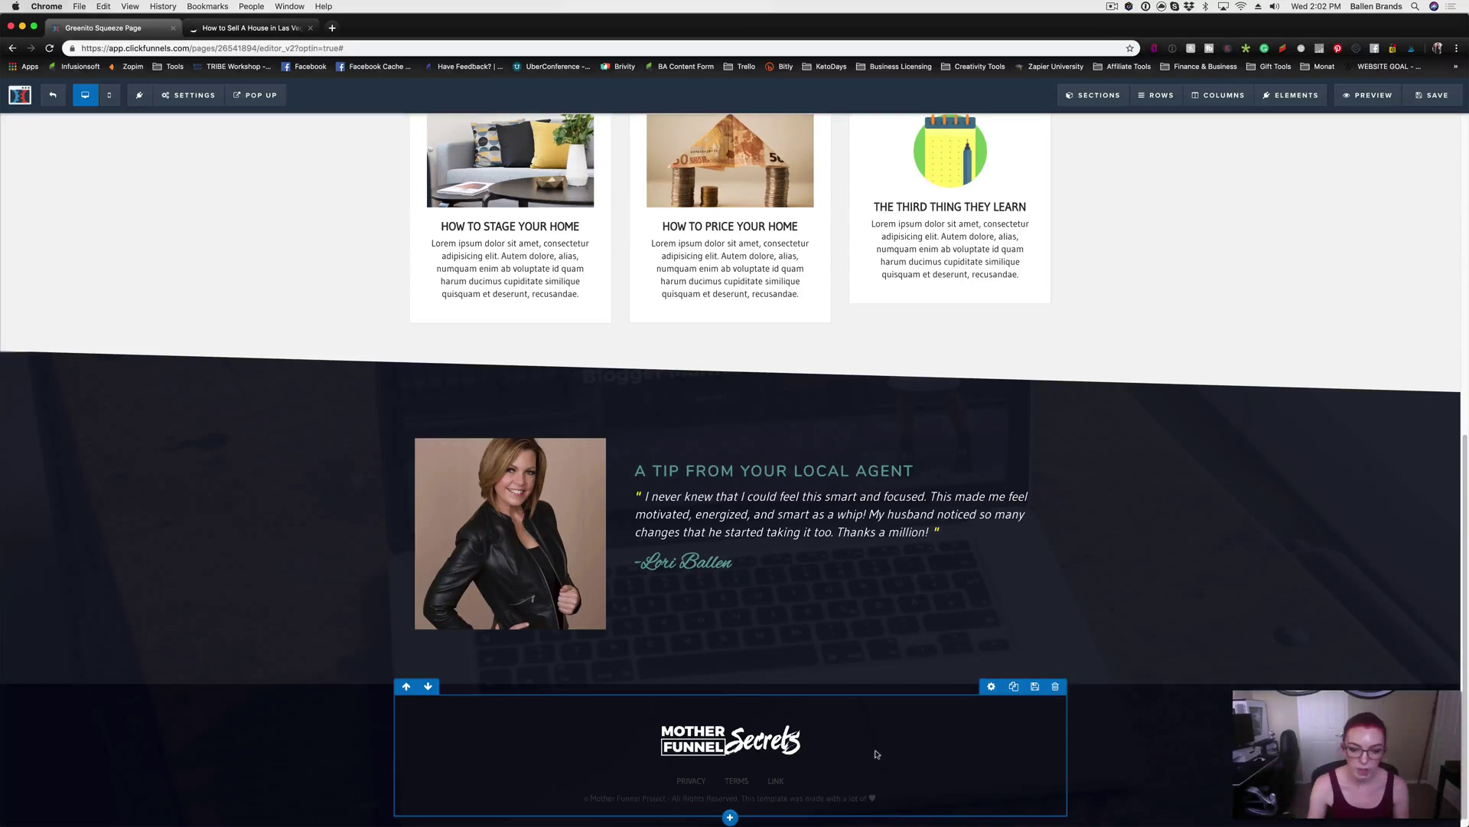
pyautogui.scroll(5, 847, 713)
pyautogui.scroll(2, 847, 713)
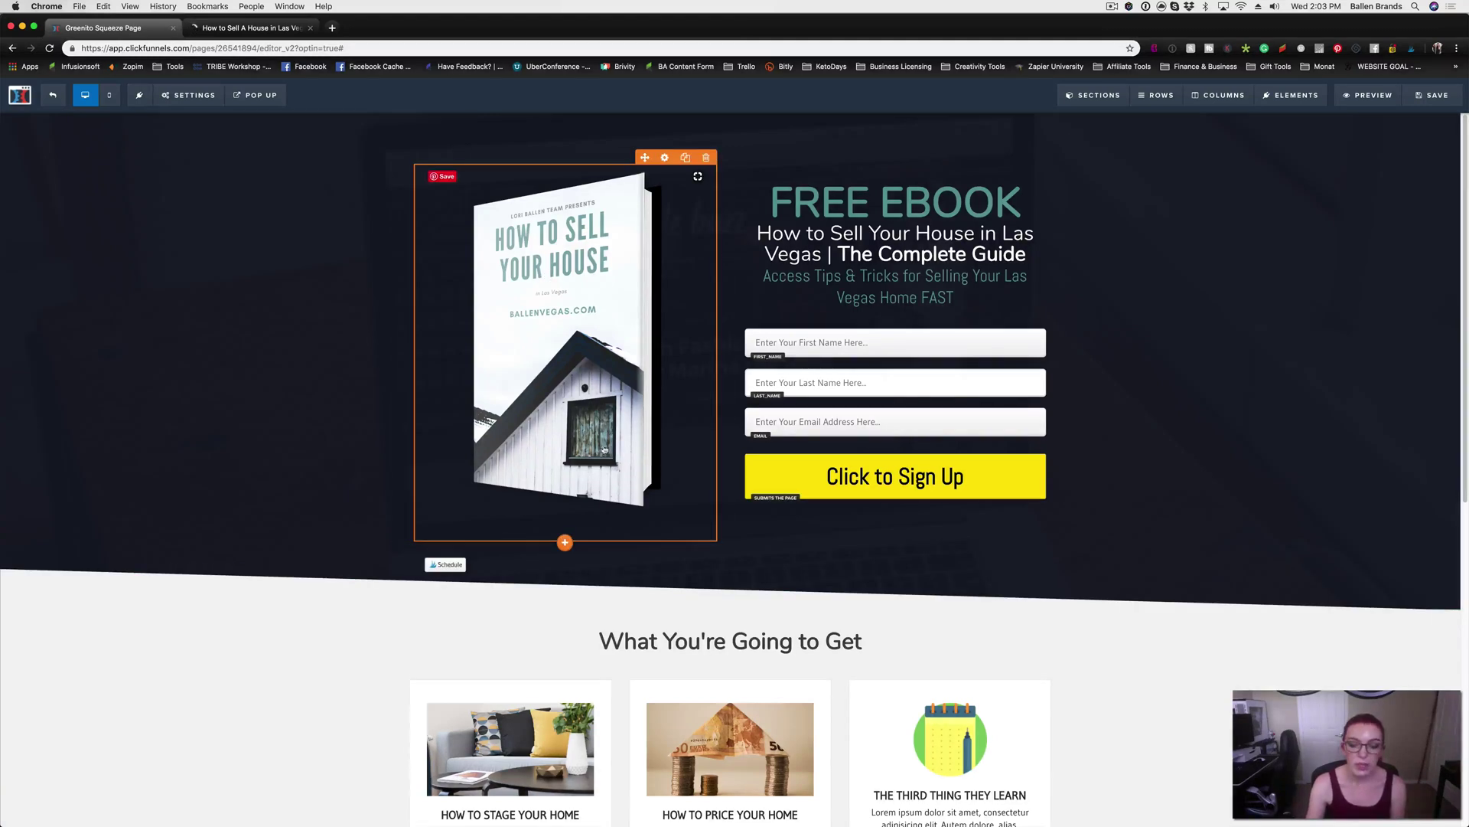
pyautogui.scroll(-4, 606, 467)
pyautogui.scroll(4, 607, 486)
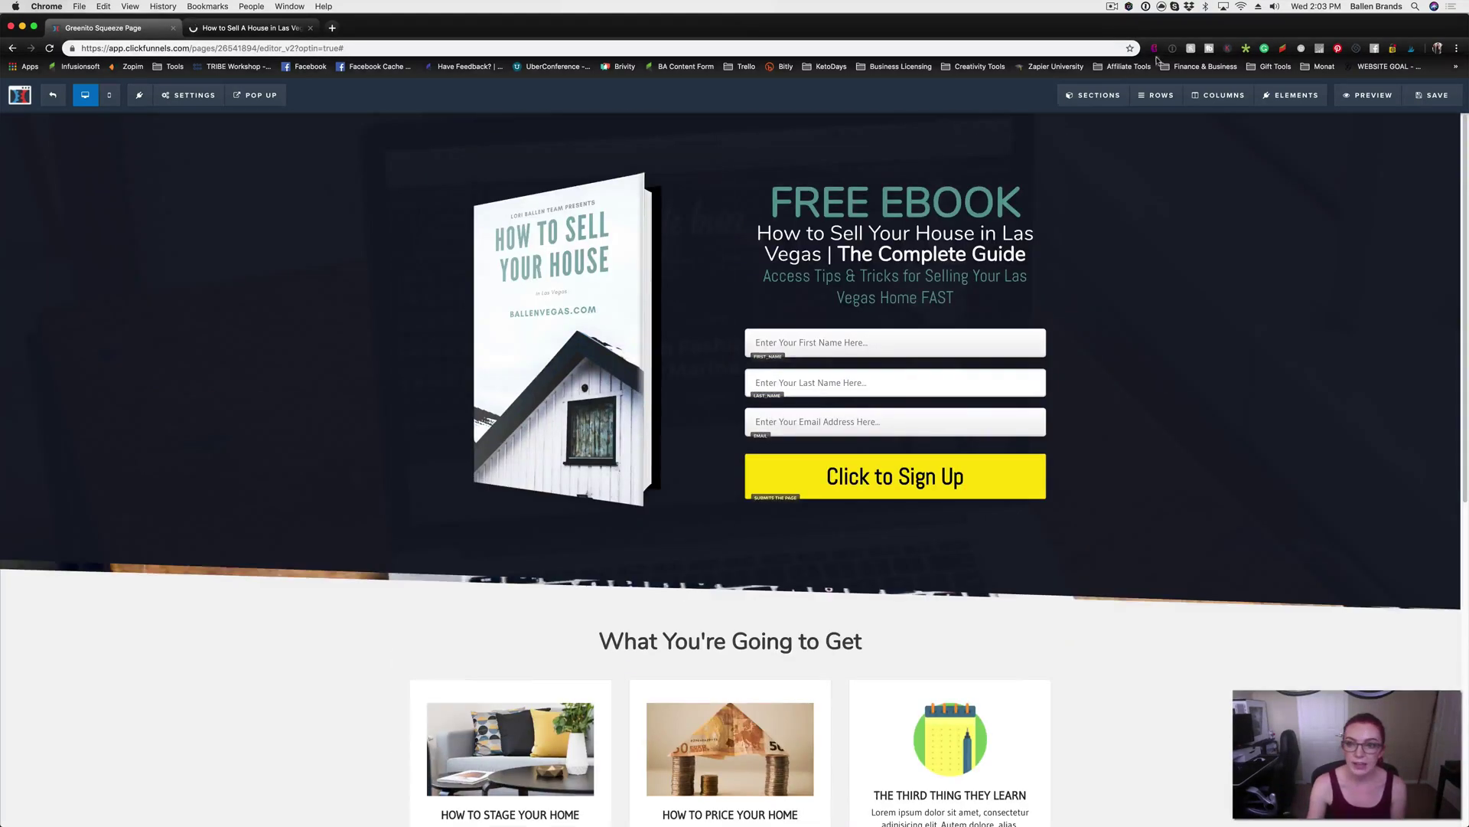
pyautogui.moveTo(1070, 108)
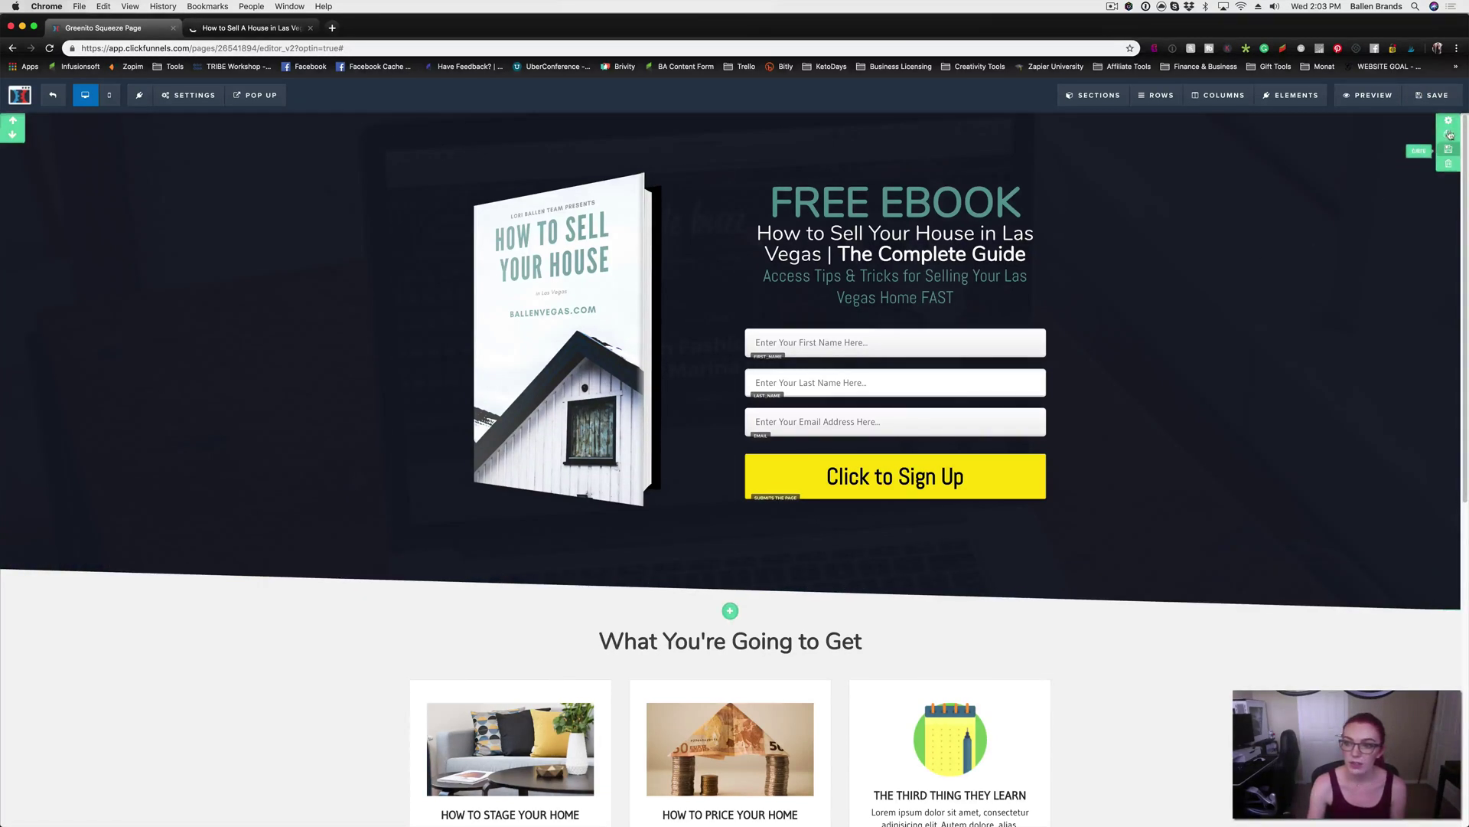
pyautogui.moveTo(1164, 99)
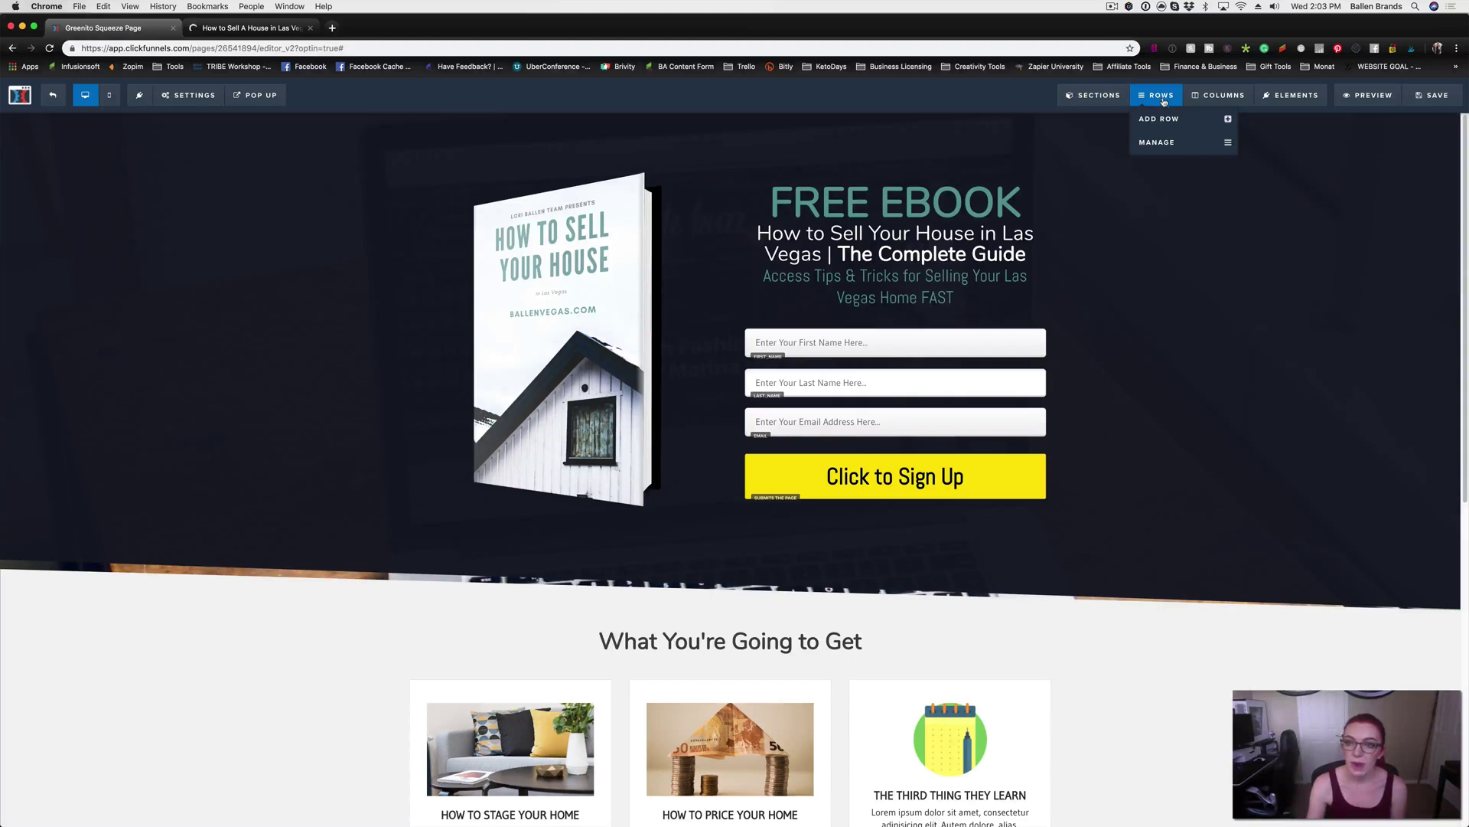
pyautogui.click(1164, 121)
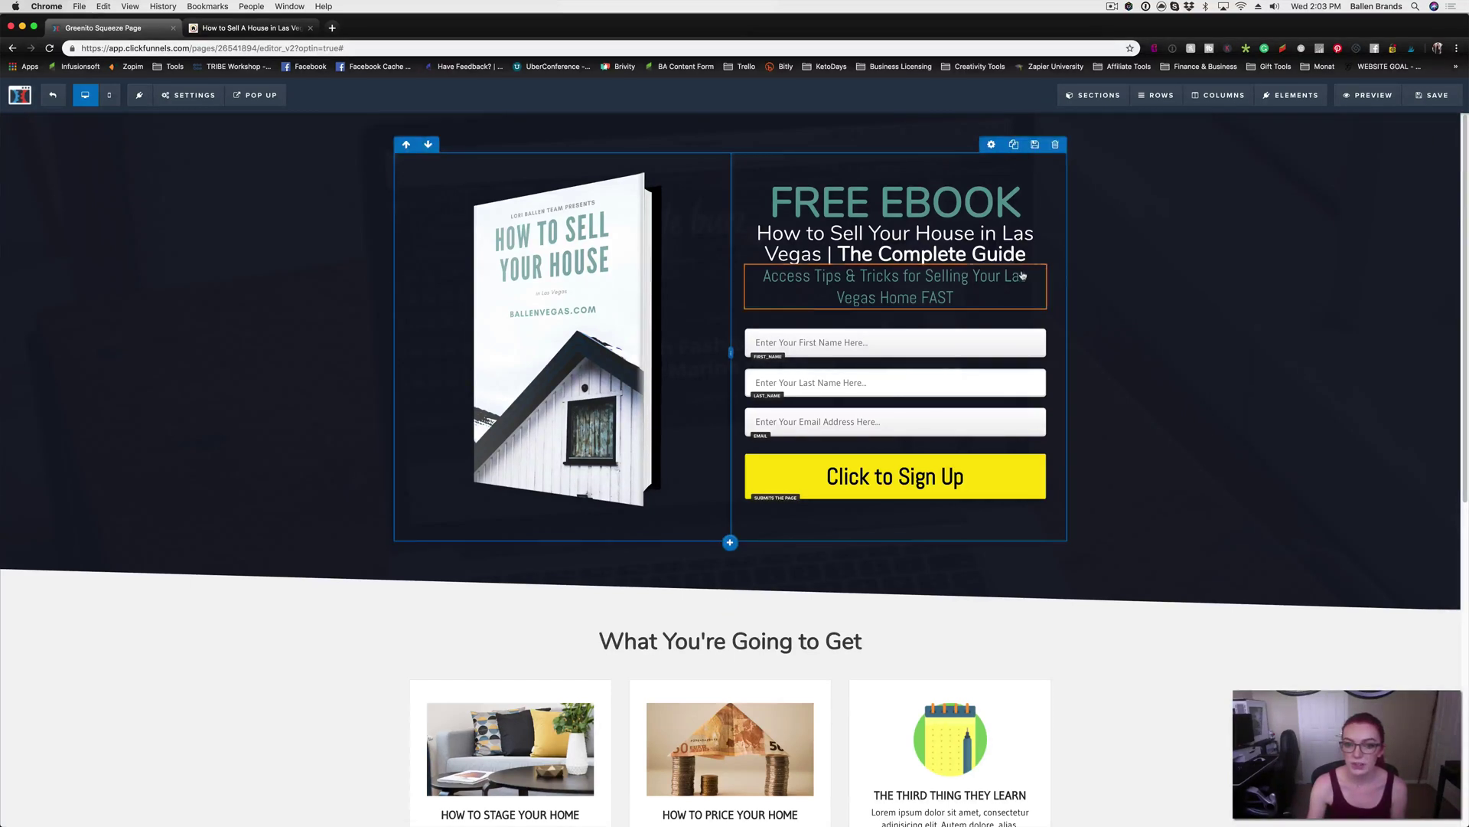
pyautogui.moveTo(1148, 106)
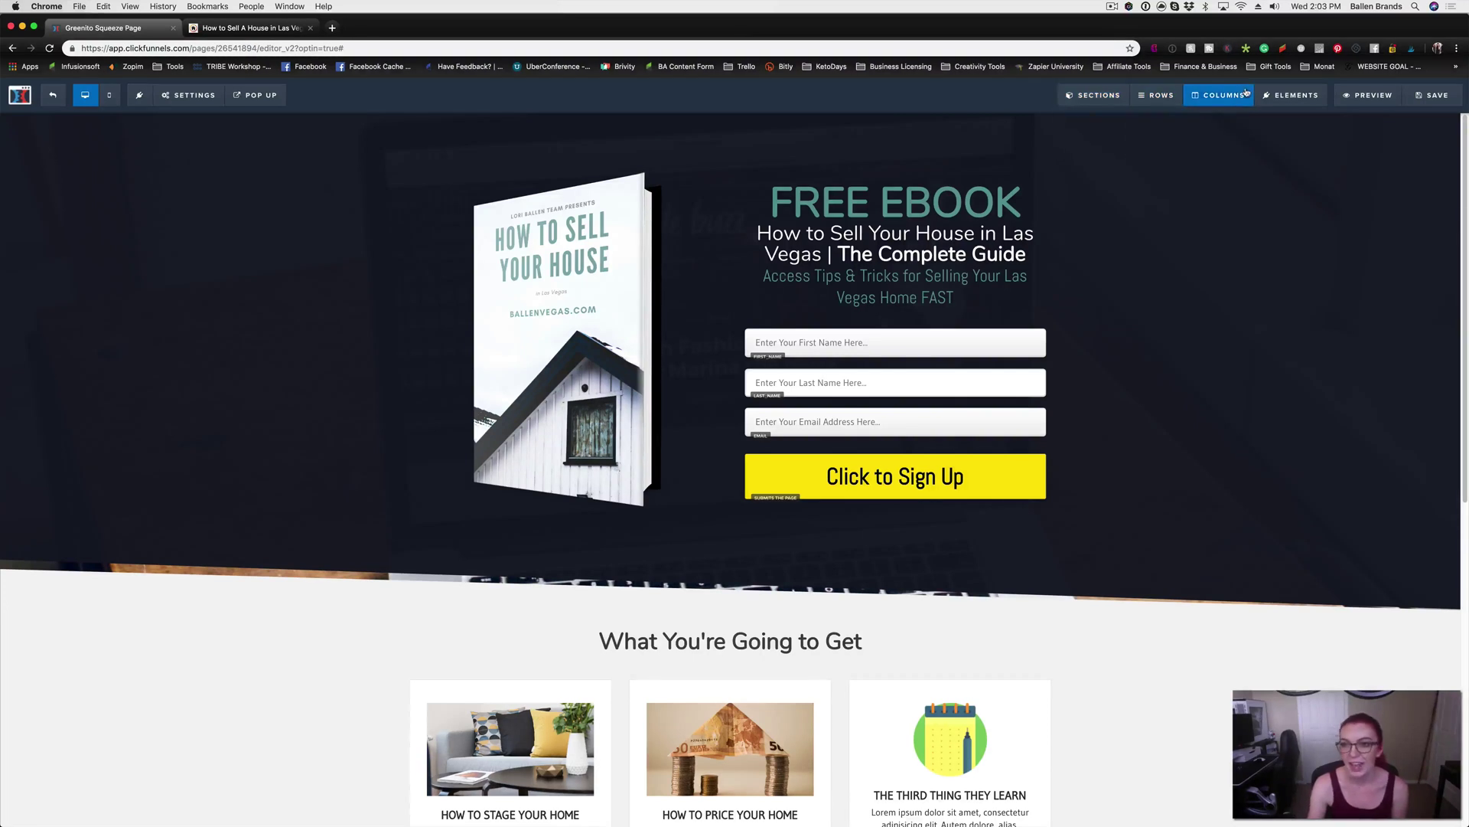
pyautogui.moveTo(1286, 98)
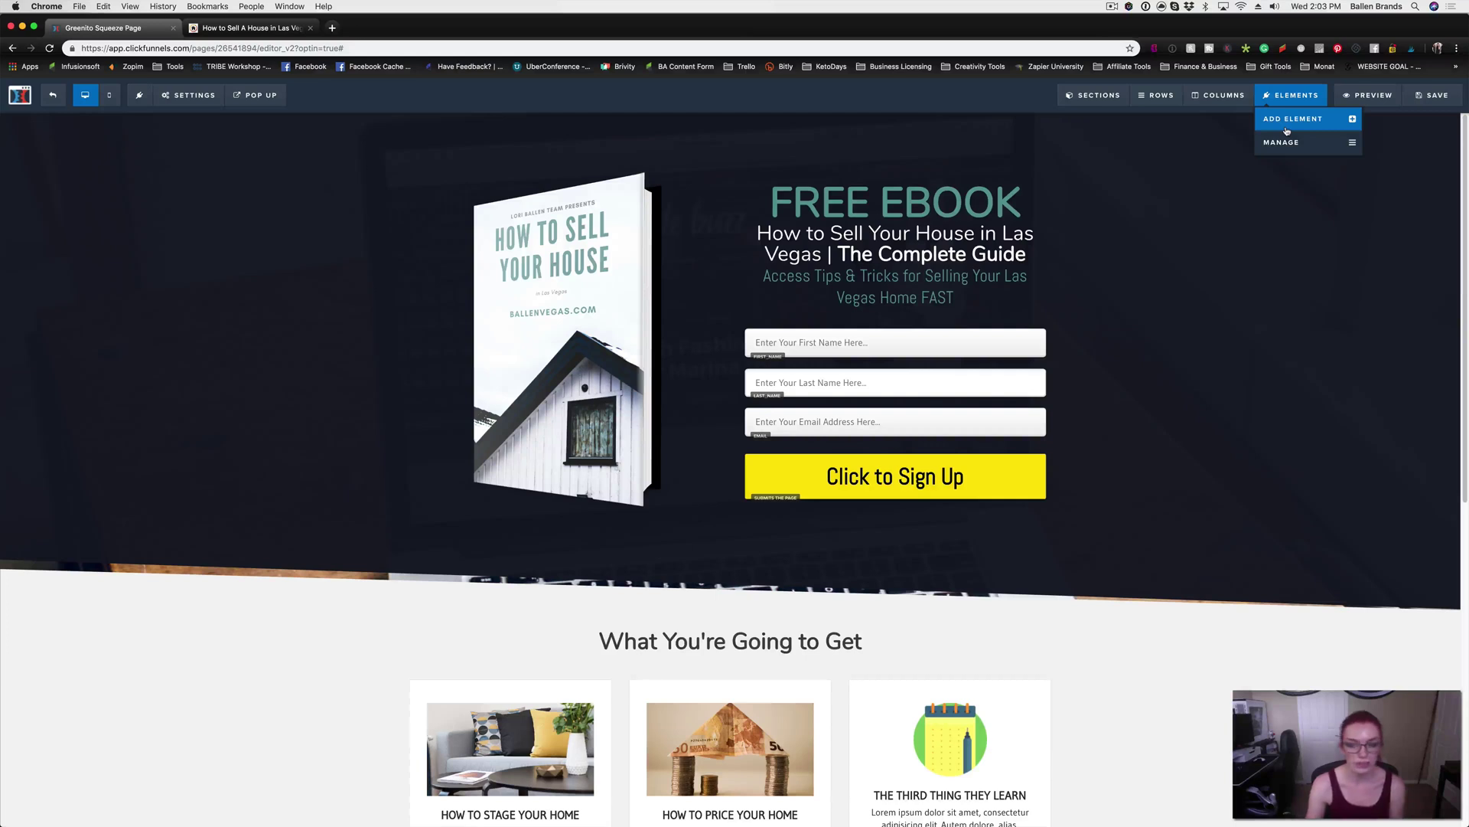
pyautogui.scroll(-10, 1165, 313)
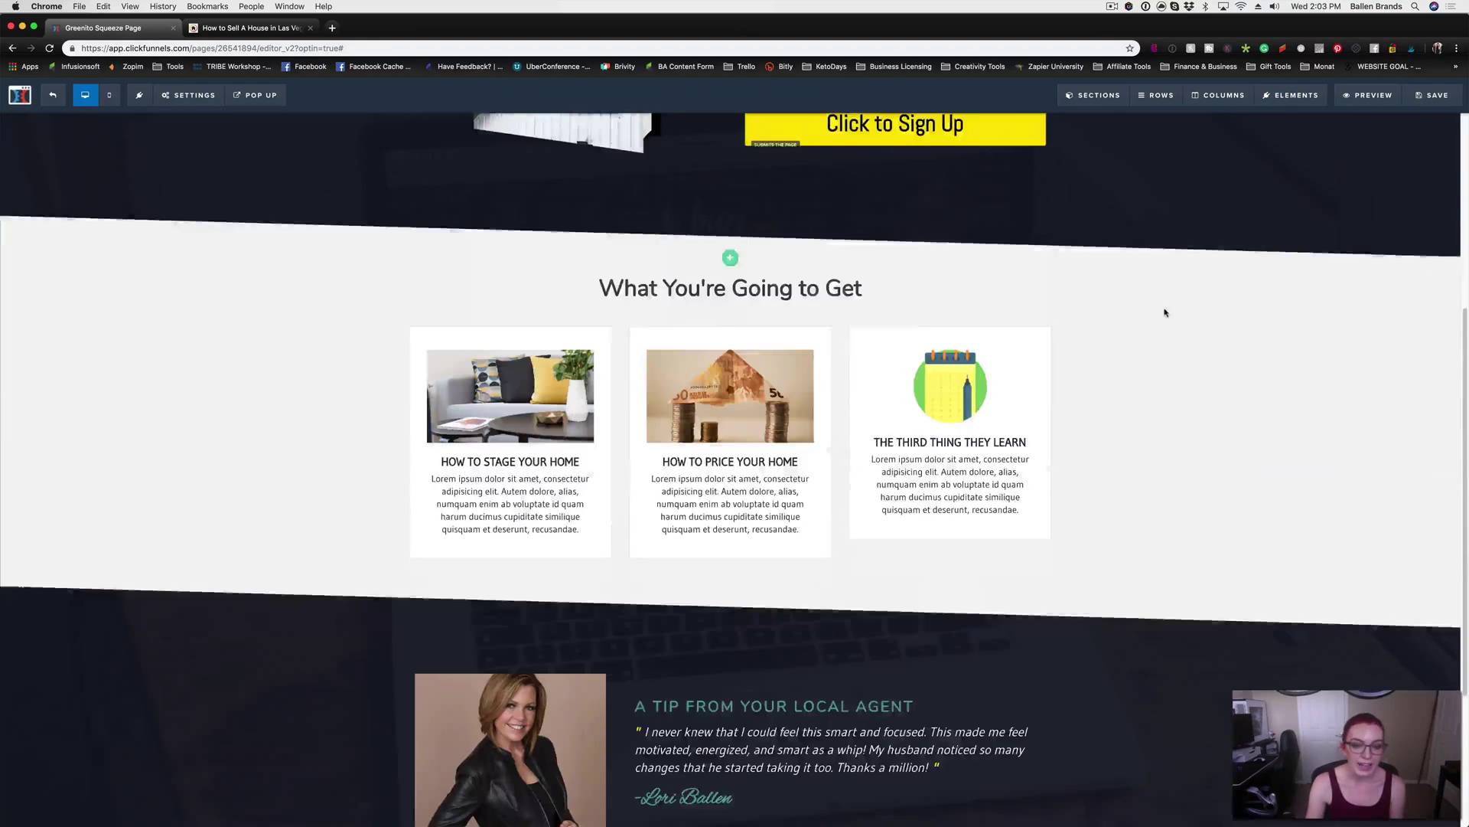
pyautogui.scroll(10, 334, 640)
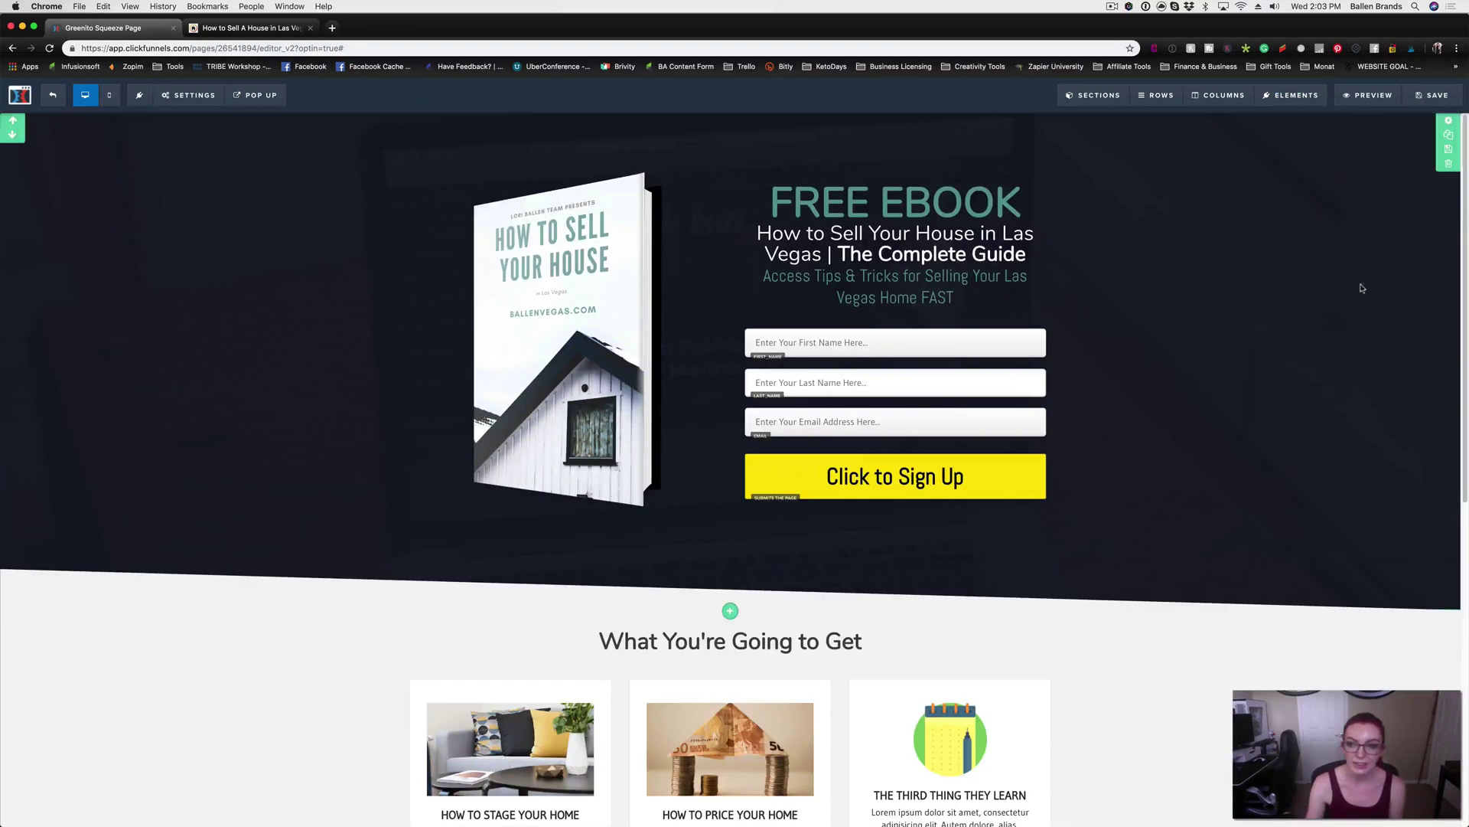